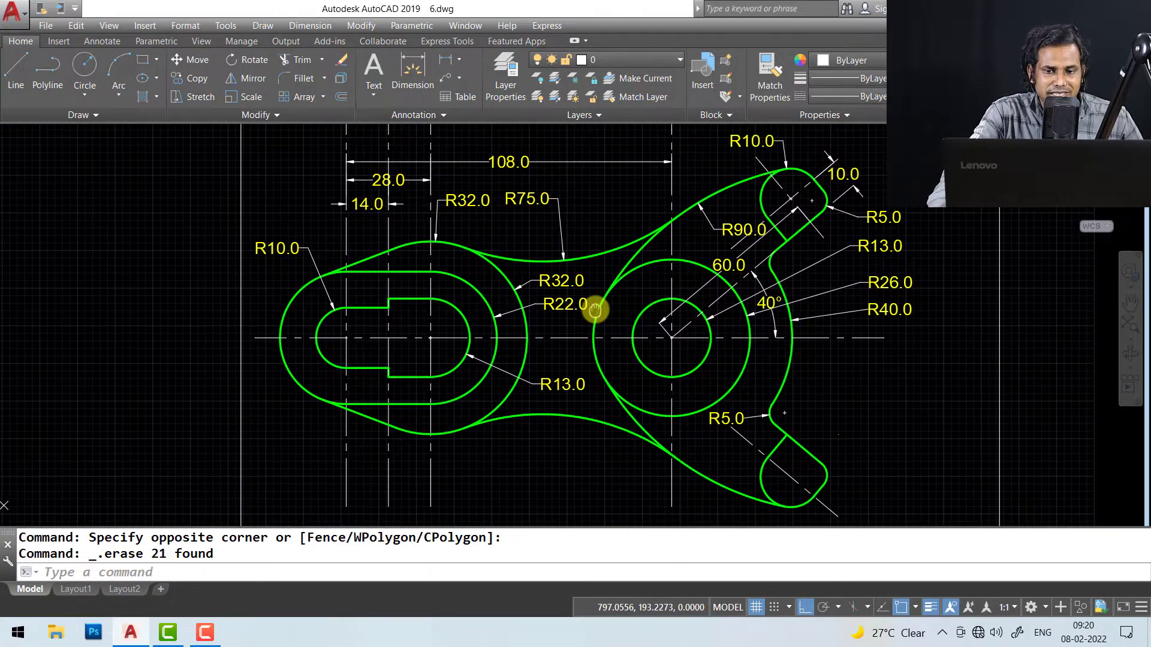
- Examine the reference drawing's hub circles, outer arc, and the radii, distance and angle dimensions of the upper angled arm
middle_click_drag(671, 346, 644, 341)
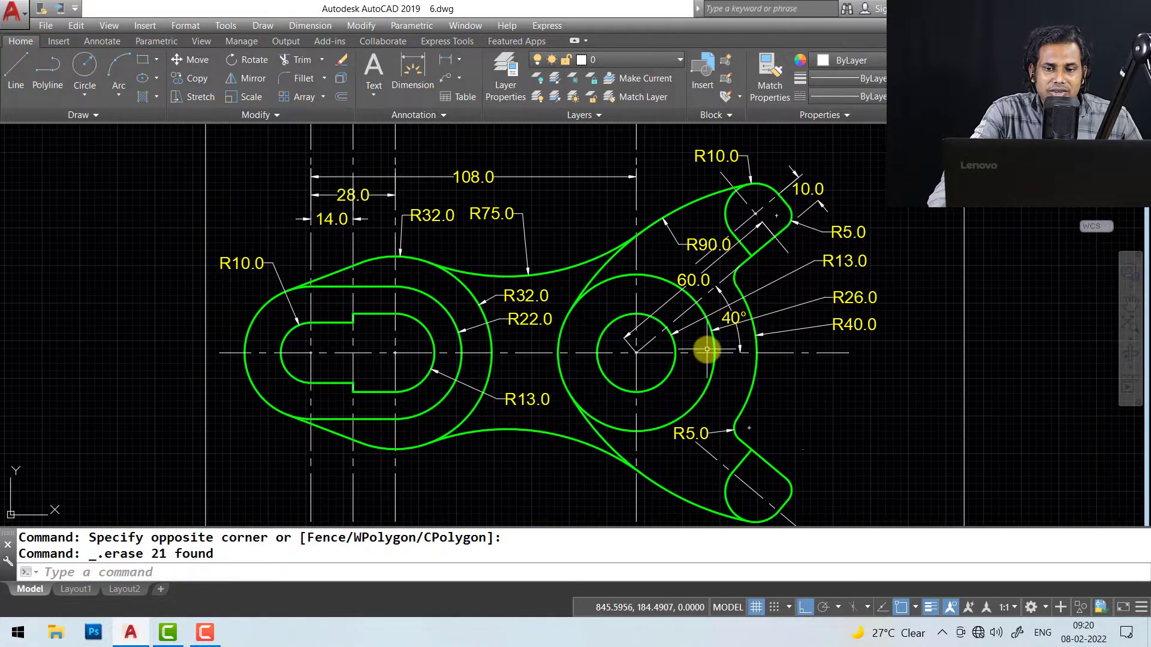
middle_click_drag(715, 343, 712, 358)
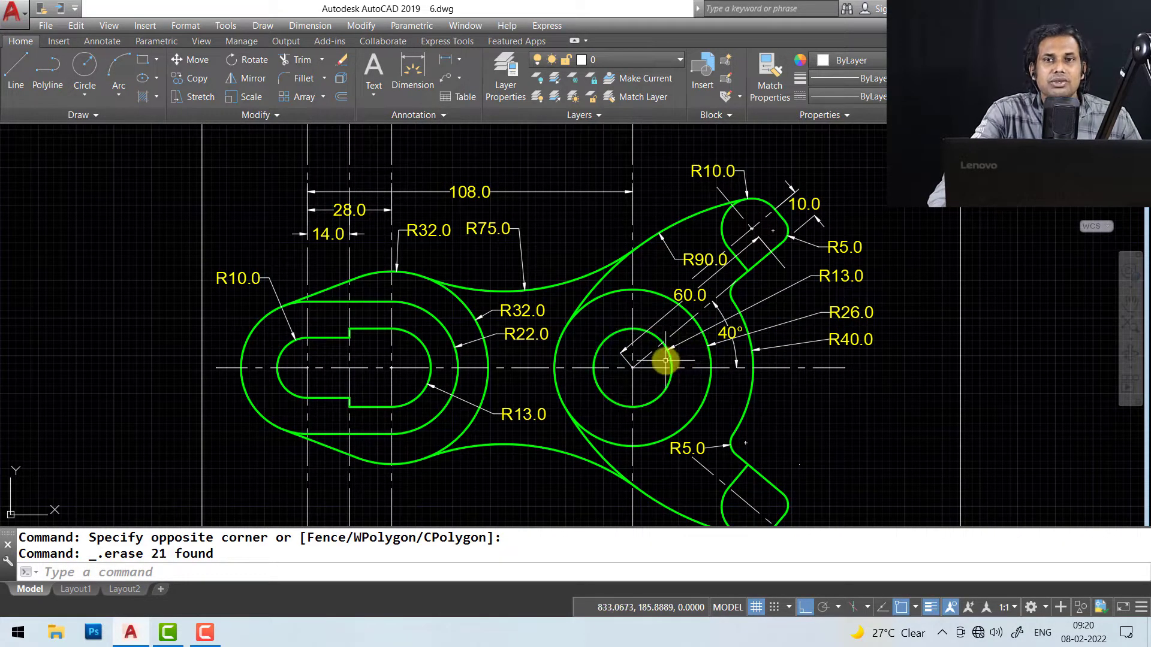
middle_click_drag(666, 361, 665, 367)
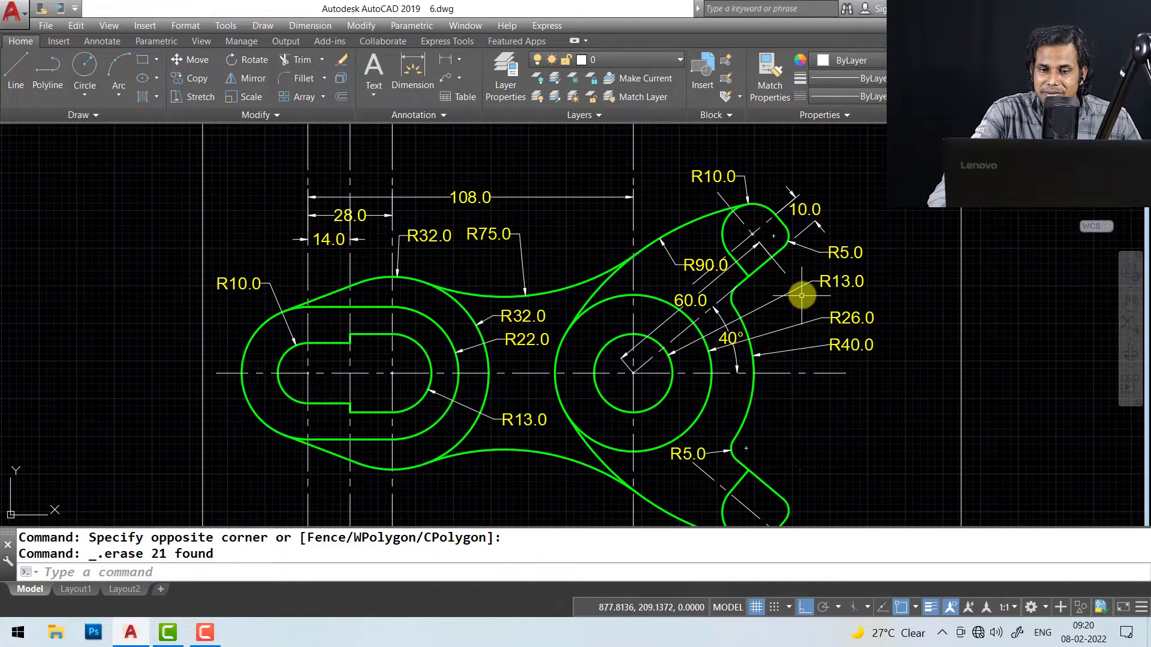
middle_click_drag(802, 296, 815, 283)
middle_click_drag(702, 293, 701, 300)
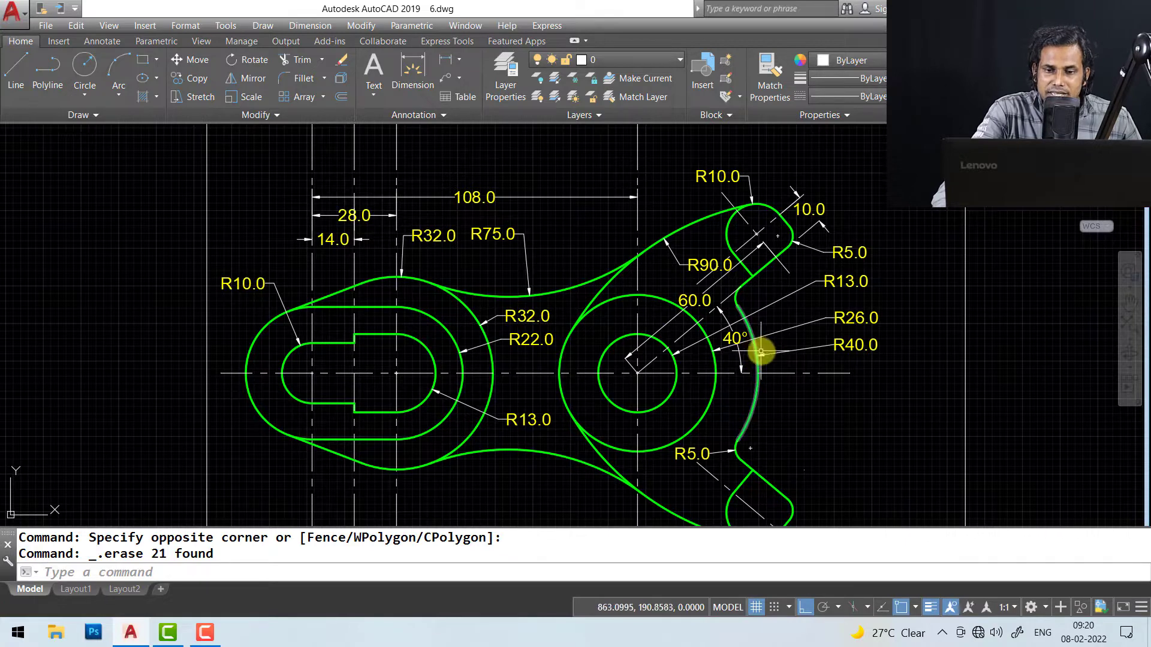
scroll(717, 370, "up", 1)
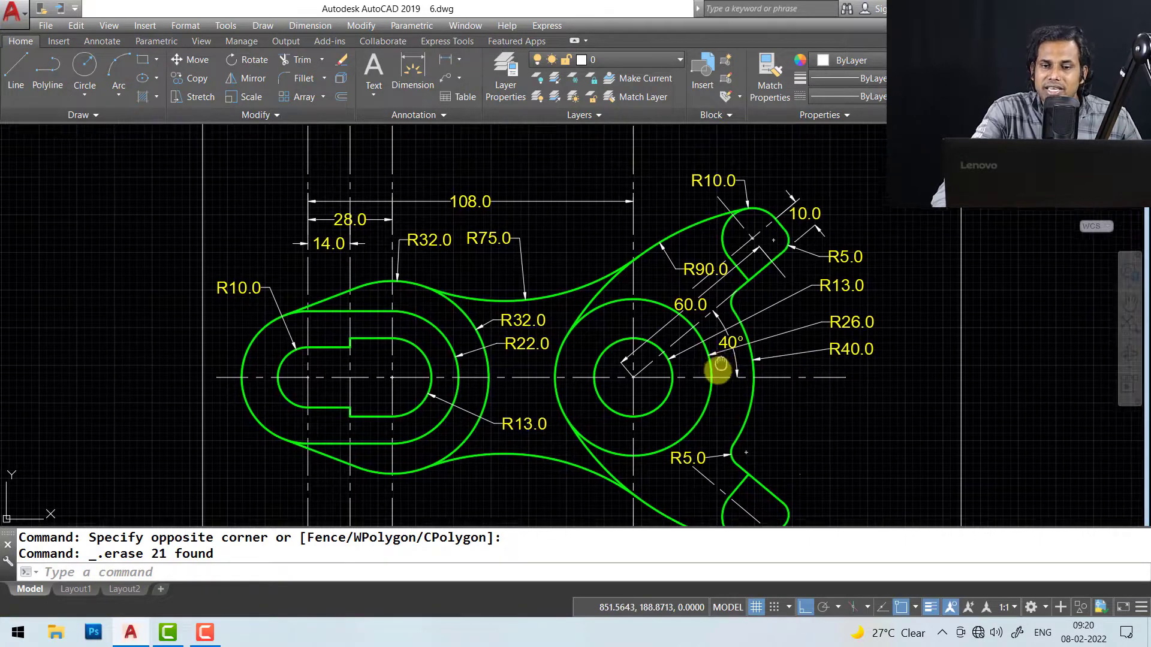
scroll(673, 313, "up", 1)
scroll(737, 250, "up", 2)
scroll(796, 296, "up", 1)
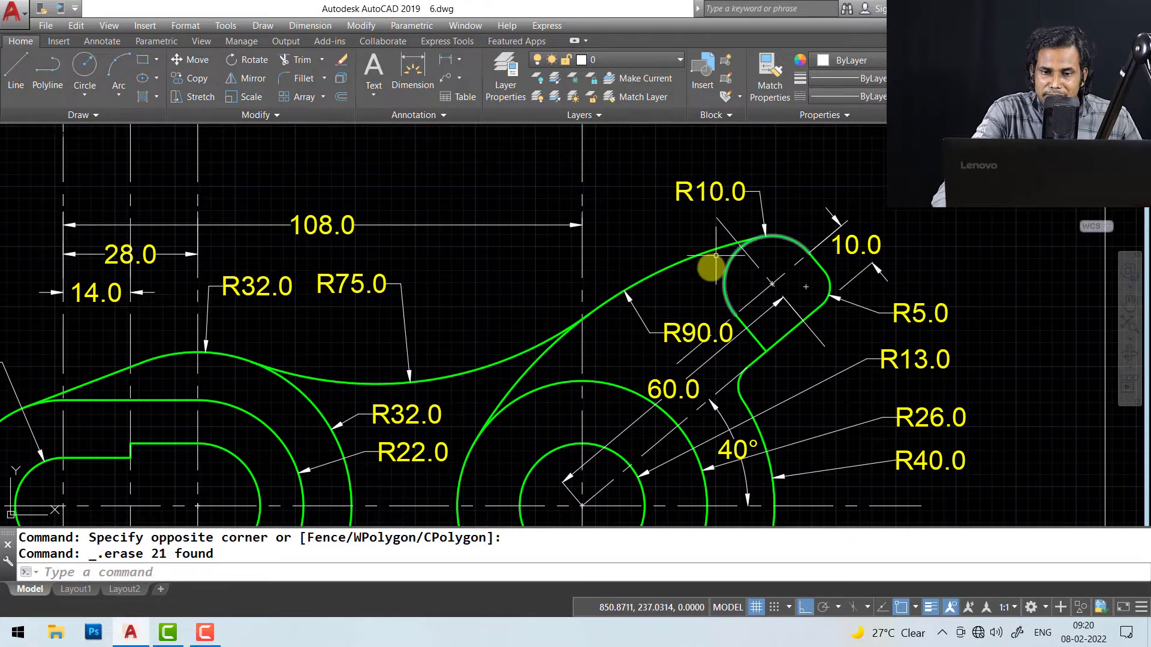
middle_click_drag(735, 296, 722, 286)
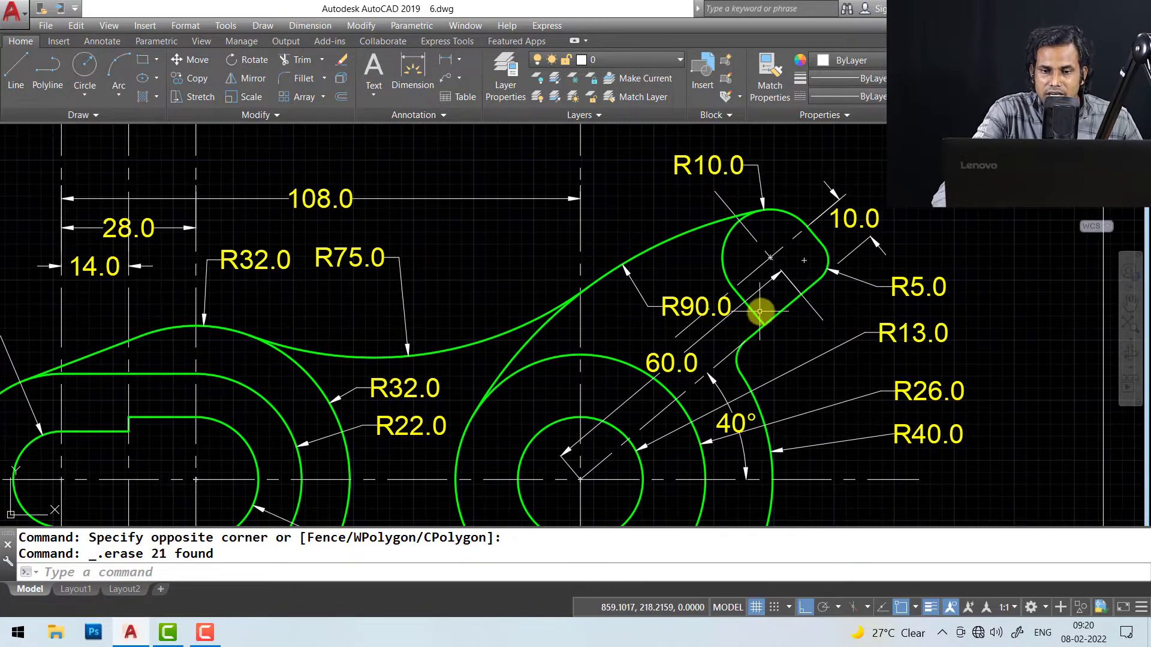
mouse_move(792, 309)
middle_mouse_down()
mouse_move(817, 305)
mouse_move(812, 277)
mouse_move(777, 290)
middle_mouse_up()
middle_click_drag(771, 330, 768, 339)
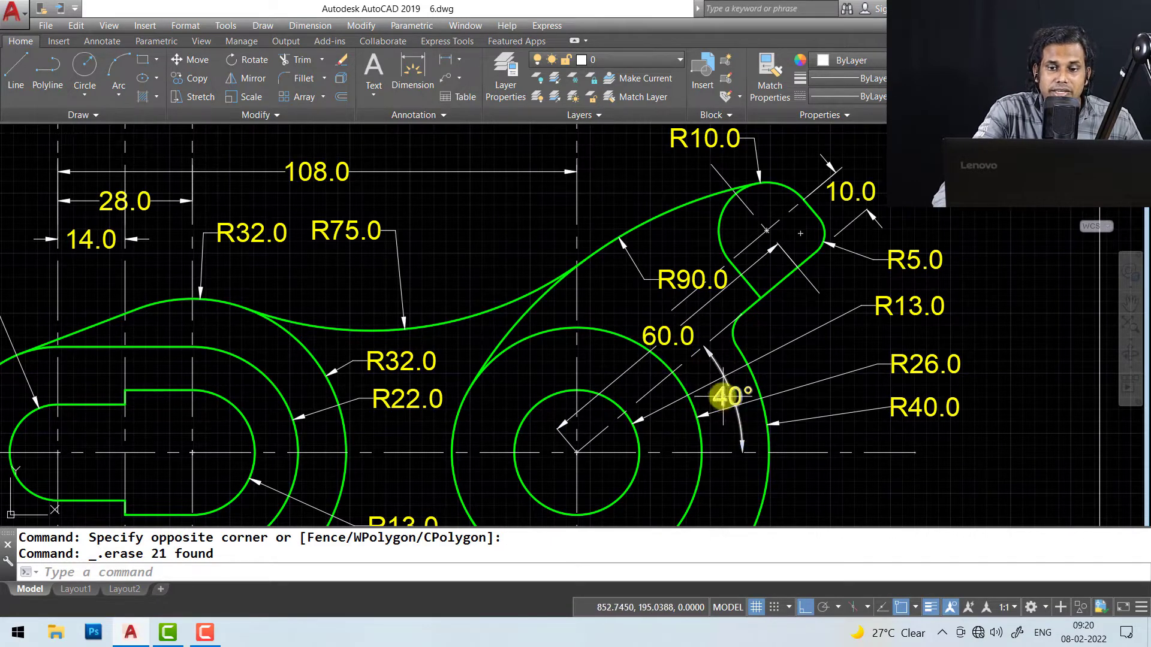
middle_click_drag(706, 396, 706, 401)
middle_click_drag(752, 254, 745, 292)
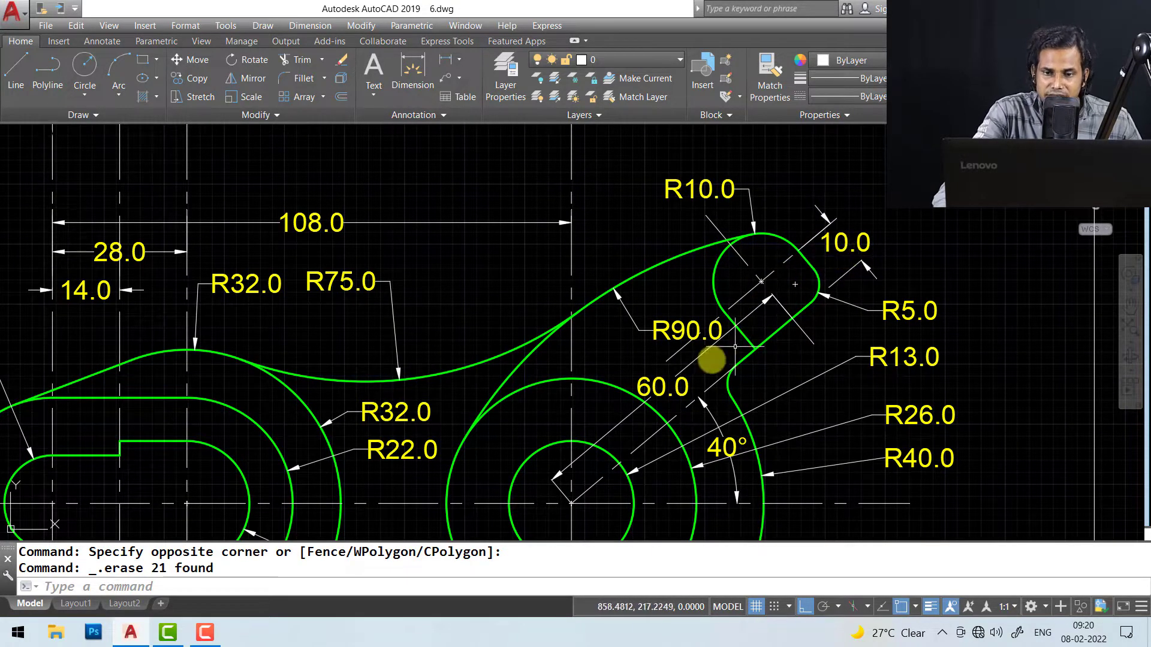
- Examine the R90 arc joining the upper arm's rounded end to the hub and the matching geometry on the lower arm
middle_click_drag(809, 312, 819, 267)
mouse_move(687, 327)
middle_mouse_down()
mouse_move(700, 362)
mouse_move(735, 325)
middle_mouse_up()
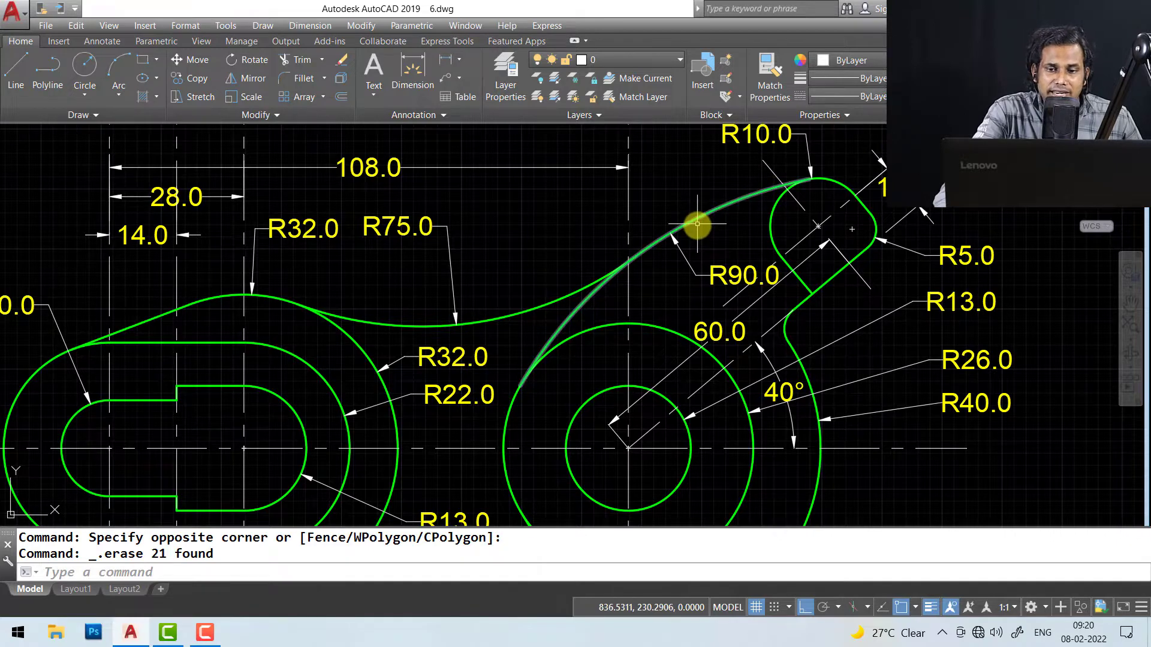
middle_click_drag(697, 224, 693, 242)
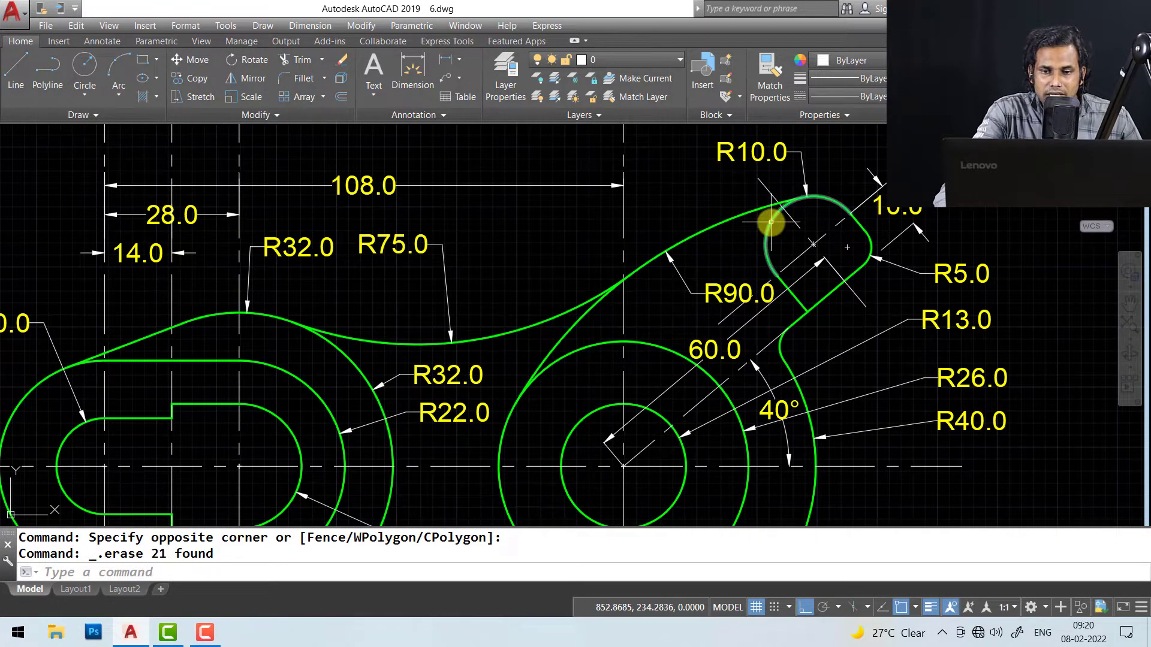
mouse_move(587, 349)
middle_mouse_down()
mouse_move(581, 296)
mouse_move(572, 315)
middle_mouse_up()
middle_click_drag(714, 155, 697, 226)
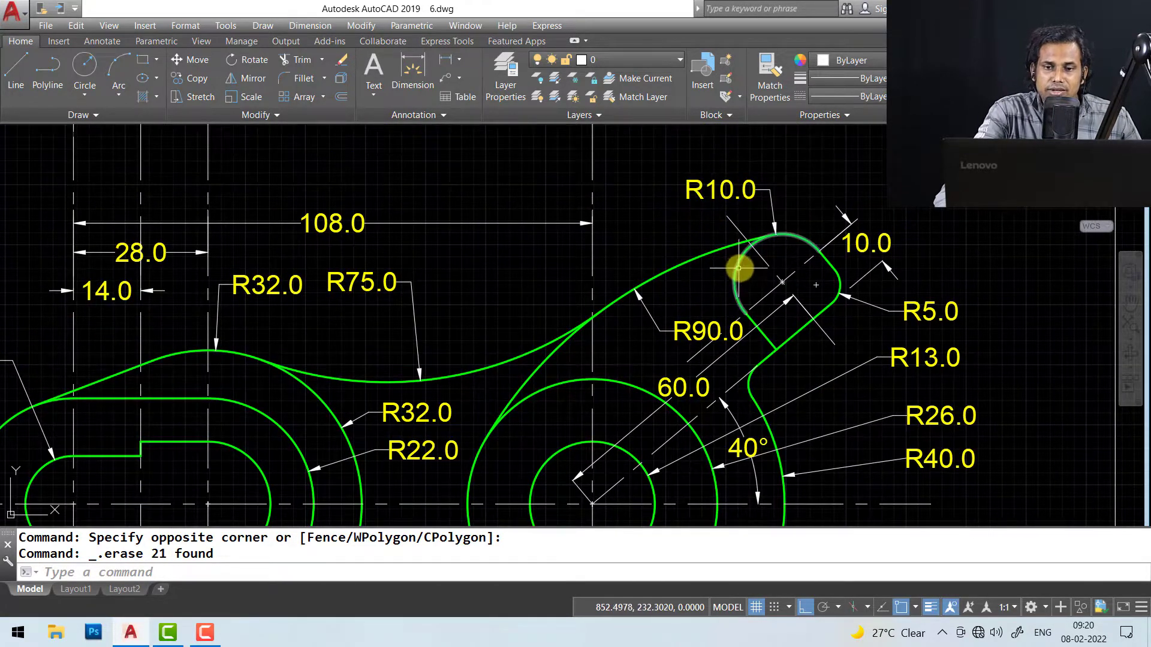
middle_click_drag(726, 264, 736, 227)
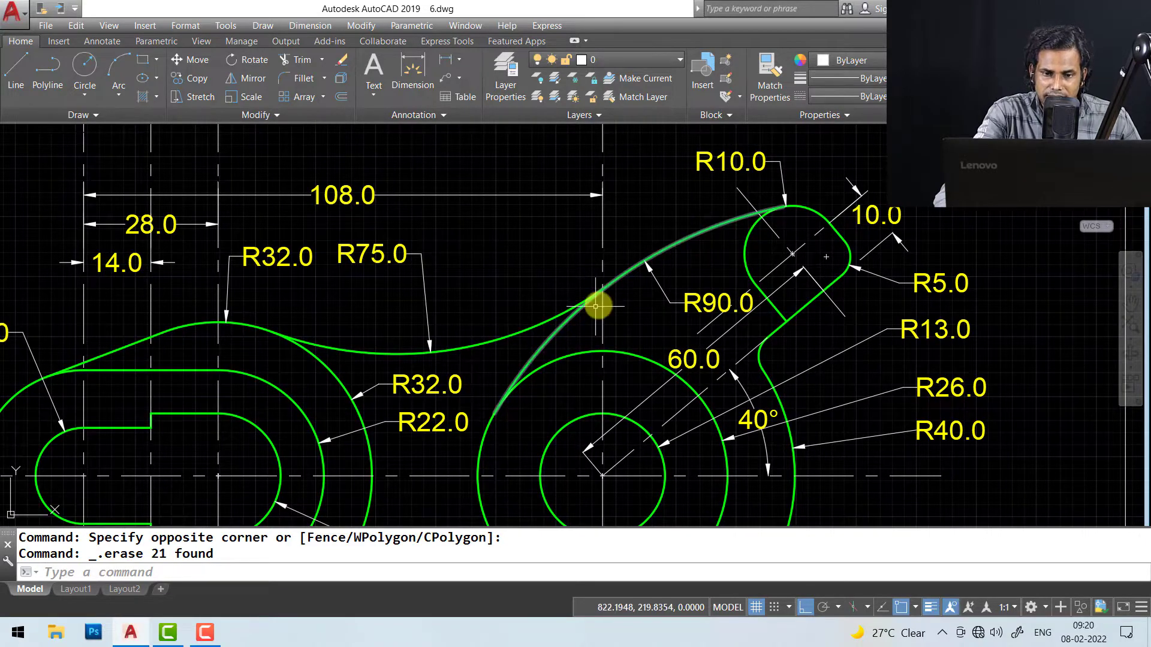
mouse_move(621, 424)
middle_mouse_down()
mouse_move(602, 341)
mouse_move(599, 214)
middle_mouse_up()
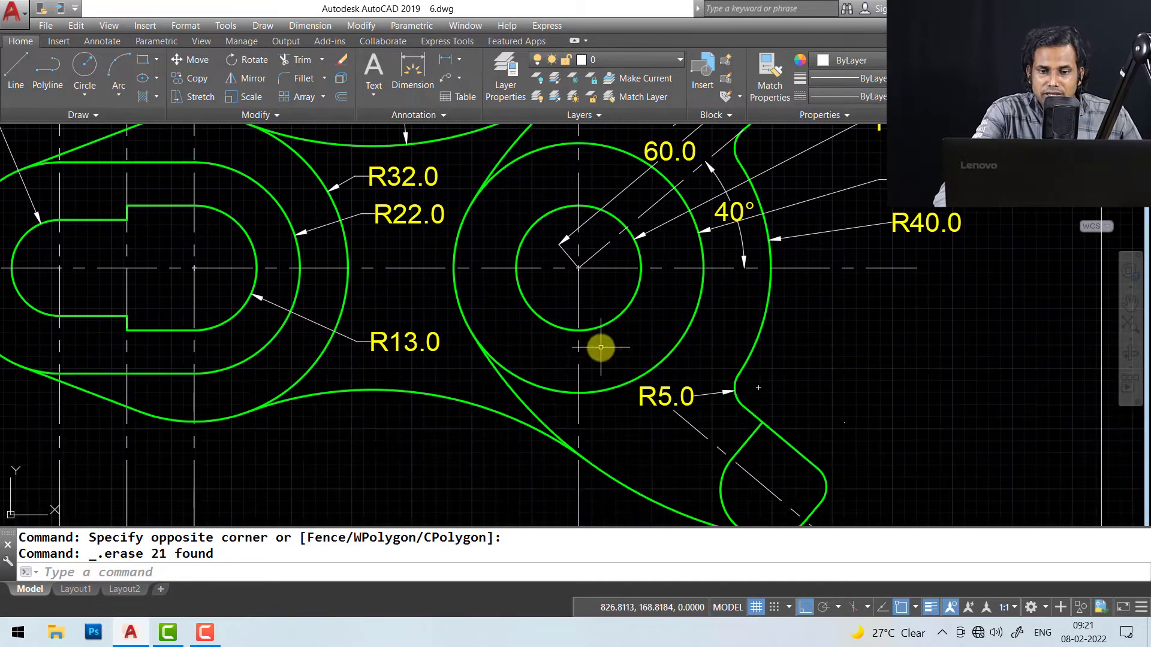
mouse_move(609, 387)
middle_mouse_down()
mouse_move(608, 303)
mouse_move(620, 468)
middle_mouse_up()
mouse_move(645, 282)
middle_mouse_down()
mouse_move(631, 383)
mouse_move(629, 190)
middle_mouse_up()
mouse_move(594, 425)
middle_mouse_down()
mouse_move(613, 327)
mouse_move(606, 492)
middle_mouse_up()
scroll(659, 396, "down", 3)
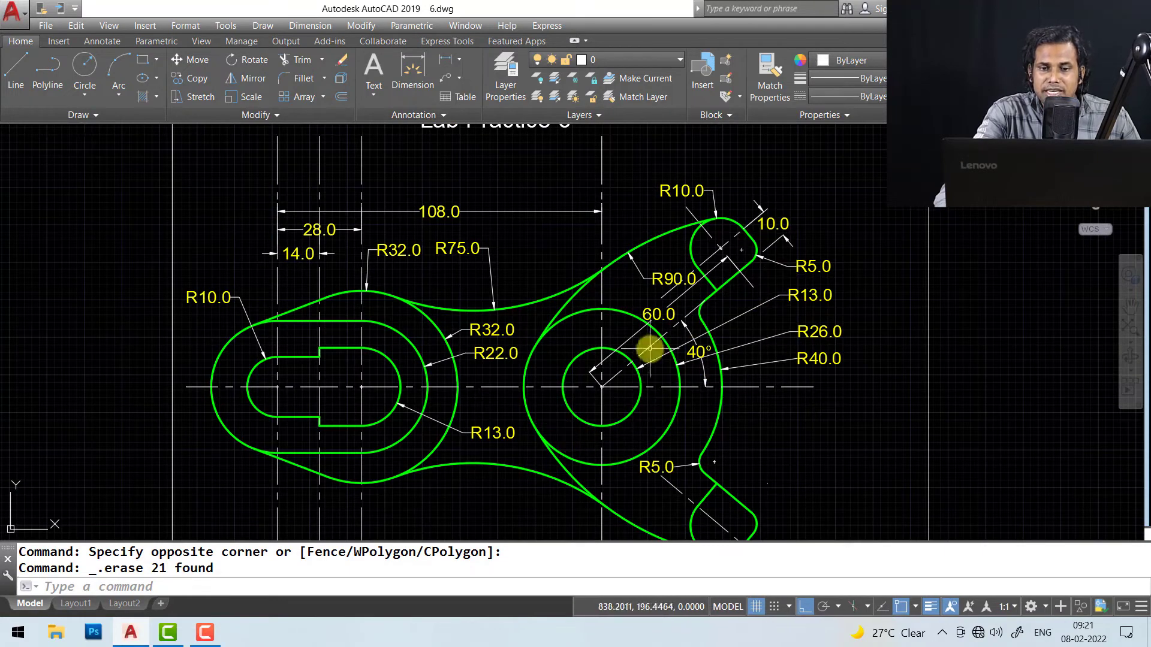
- Examine the stepped slot, its surrounding outline, the tangent lines and their centre spacings and radii in the reference drawing
scroll(383, 344, "up", 2)
mouse_move(377, 365)
middle_mouse_down()
mouse_move(450, 348)
mouse_move(442, 393)
mouse_move(451, 380)
mouse_move(452, 391)
middle_mouse_up()
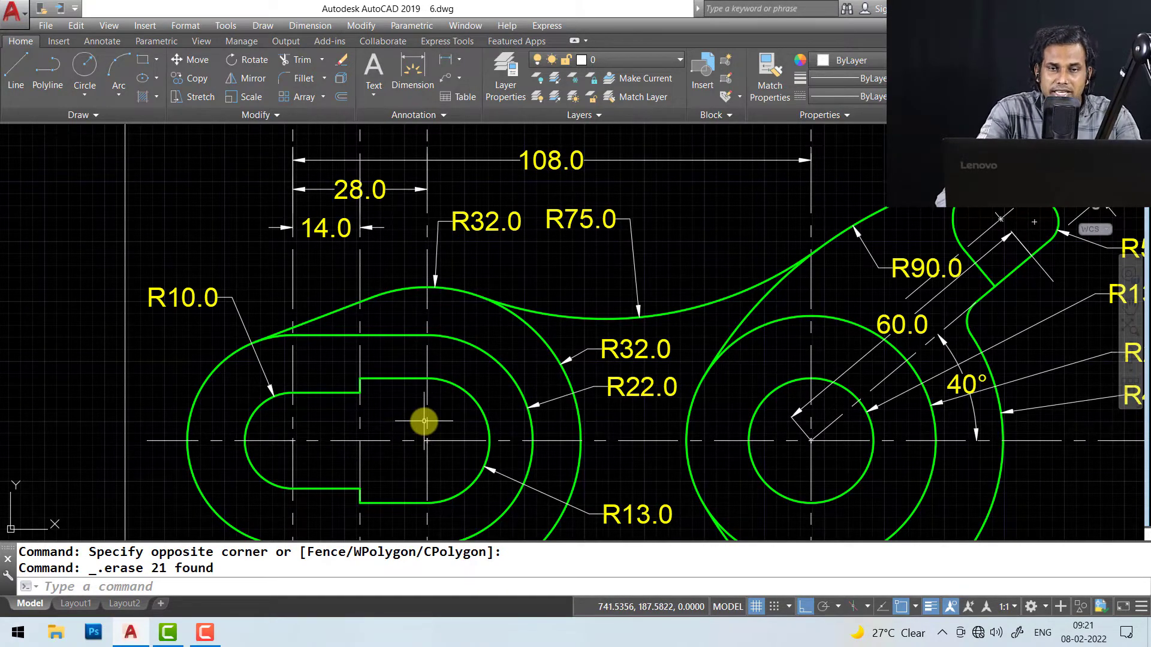
middle_click_drag(397, 457, 400, 438)
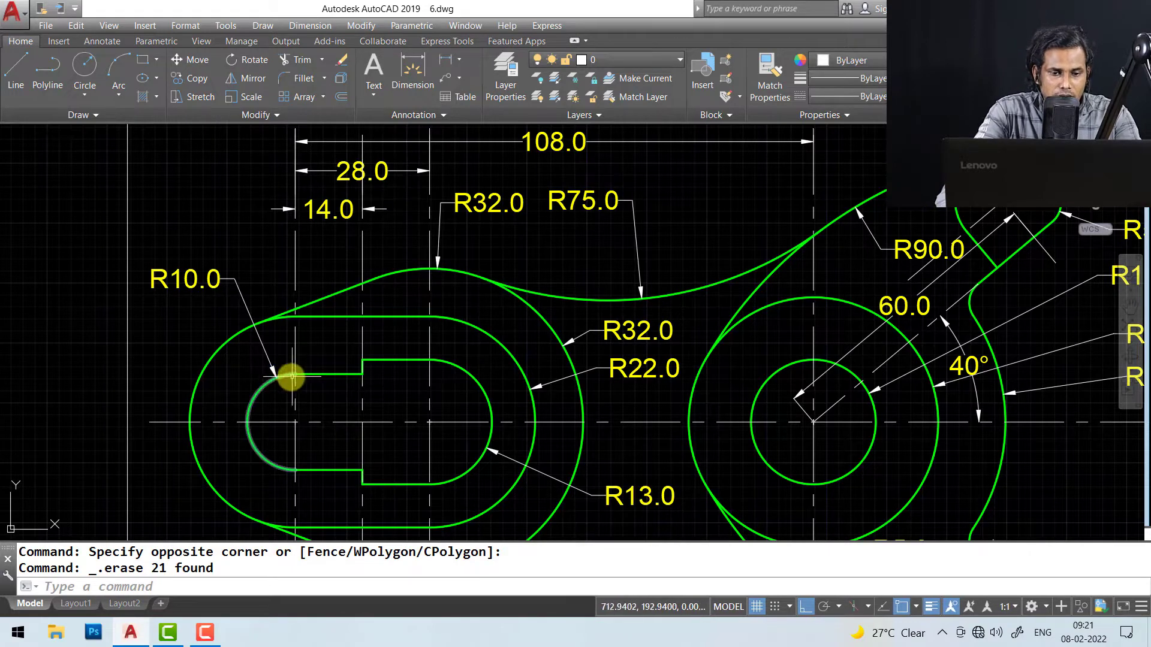
middle_click_drag(368, 267, 370, 275)
mouse_move(294, 285)
middle_mouse_down()
mouse_move(294, 295)
mouse_move(353, 261)
middle_mouse_up()
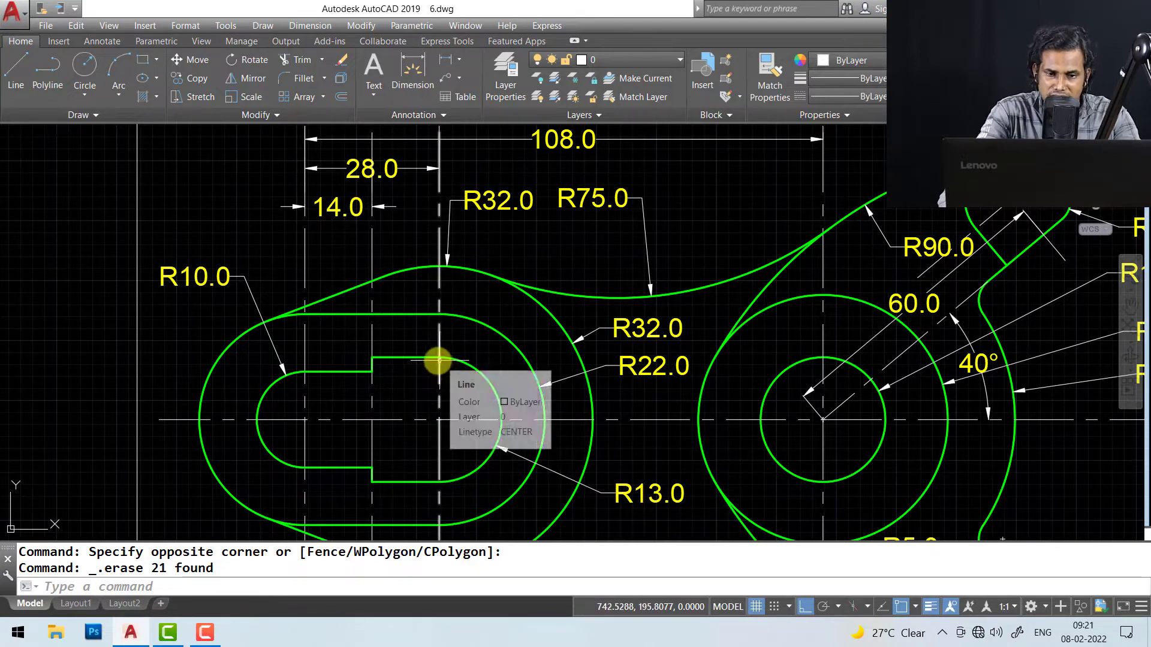
middle_click_drag(373, 361, 376, 323)
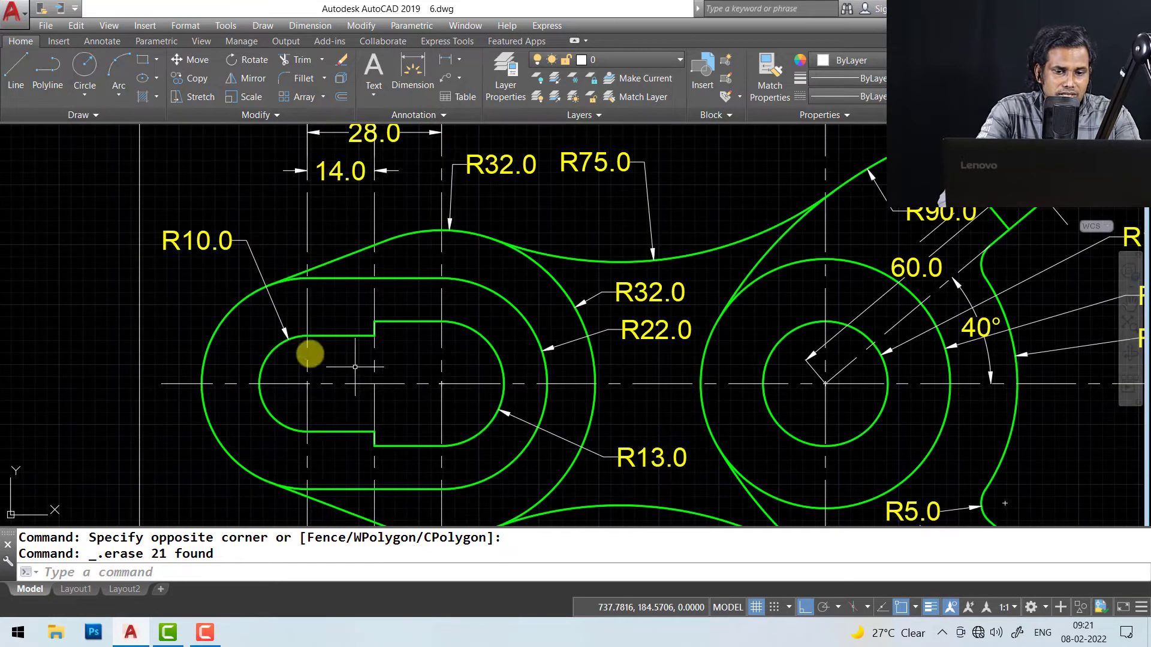
scroll(371, 328, "up", 3)
scroll(374, 328, "down", 3)
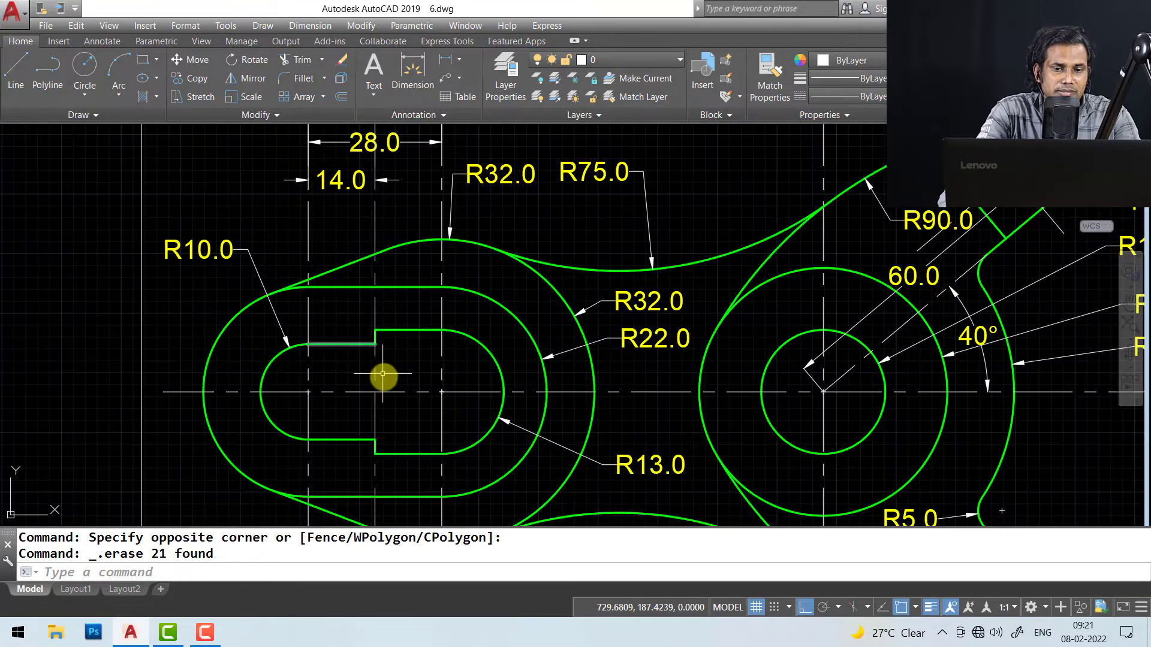
mouse_move(385, 378)
middle_mouse_down()
mouse_move(382, 391)
mouse_move(376, 380)
middle_mouse_up()
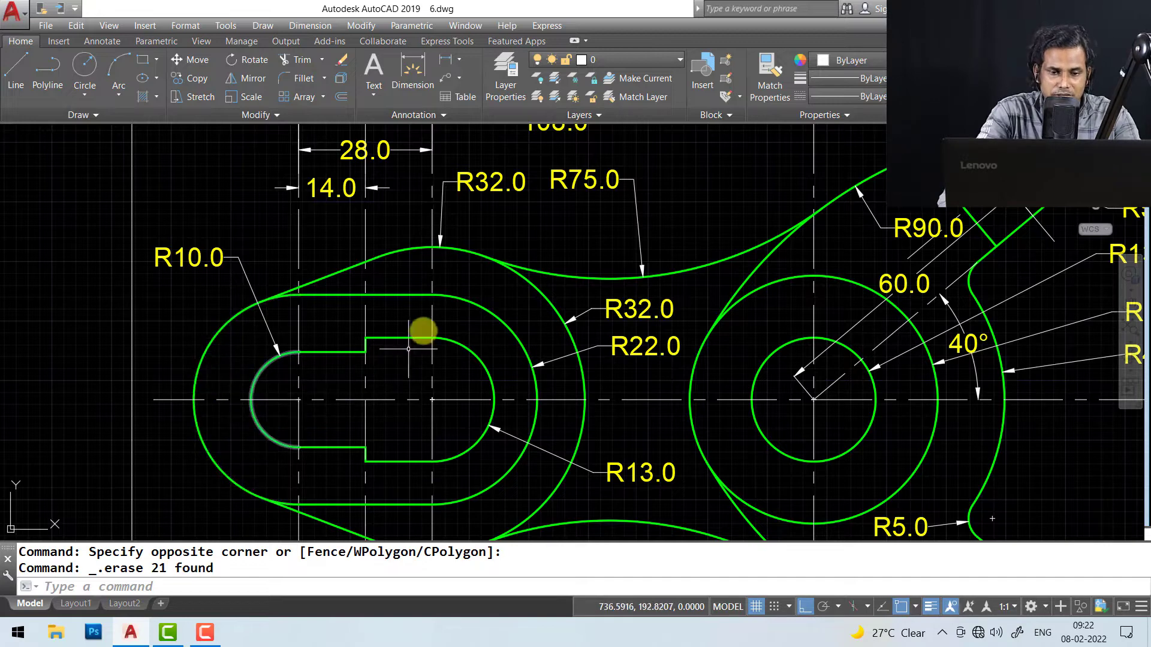
middle_click_drag(307, 320, 315, 288)
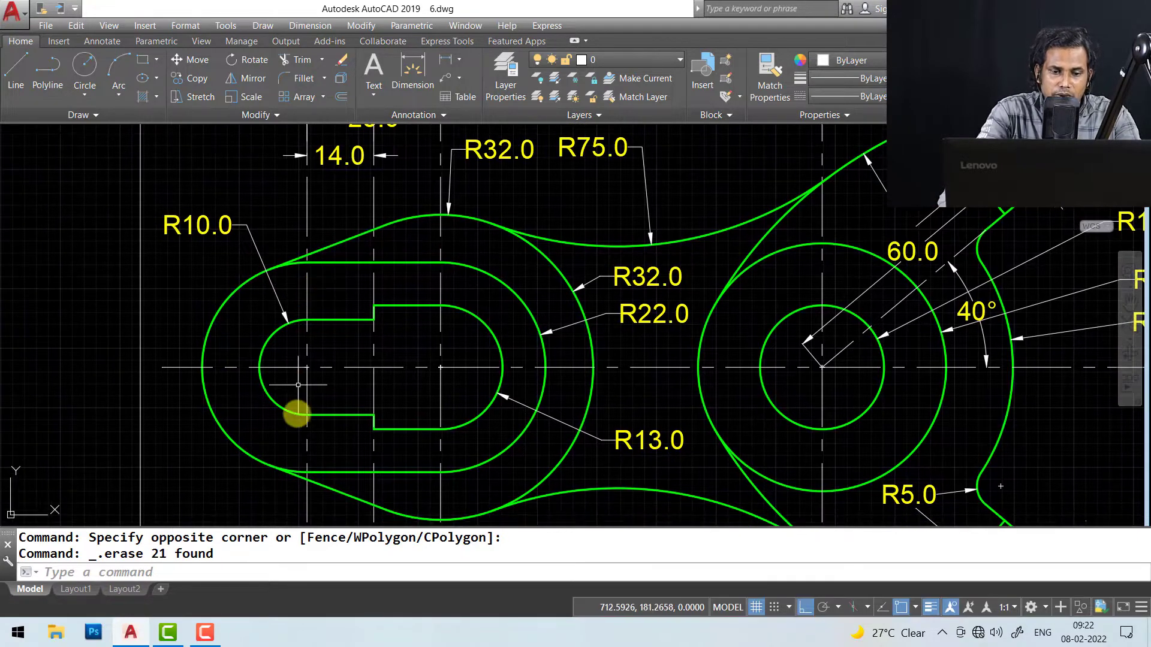
middle_click_drag(292, 455, 291, 463)
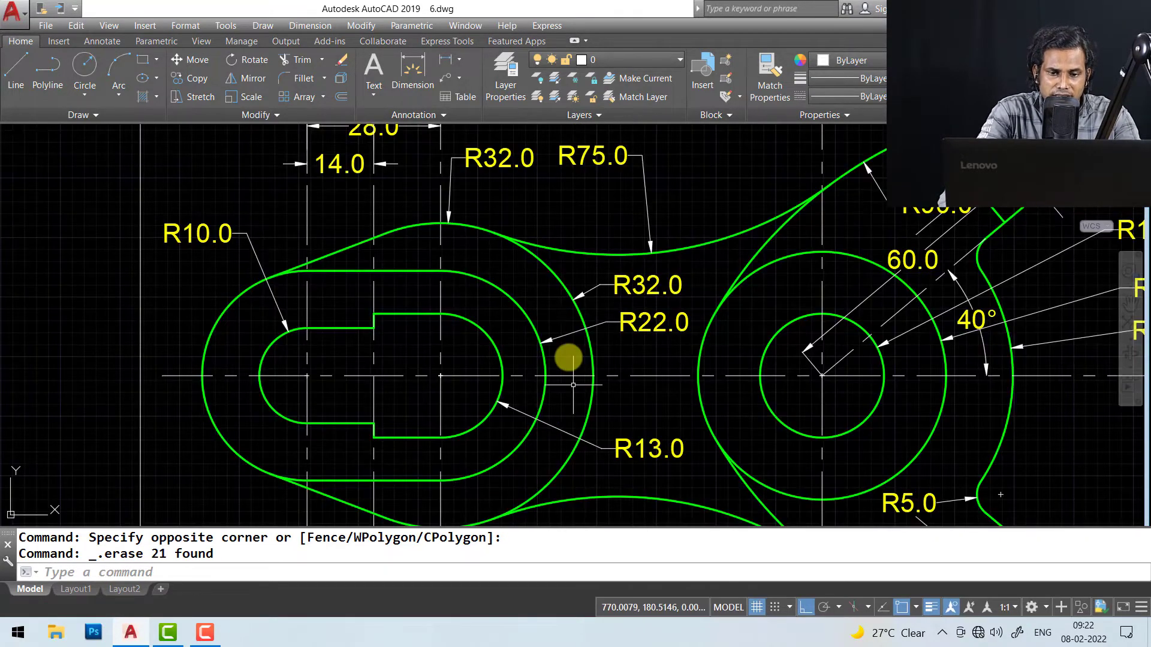
middle_click_drag(468, 364, 467, 372)
middle_click_drag(532, 329, 530, 315)
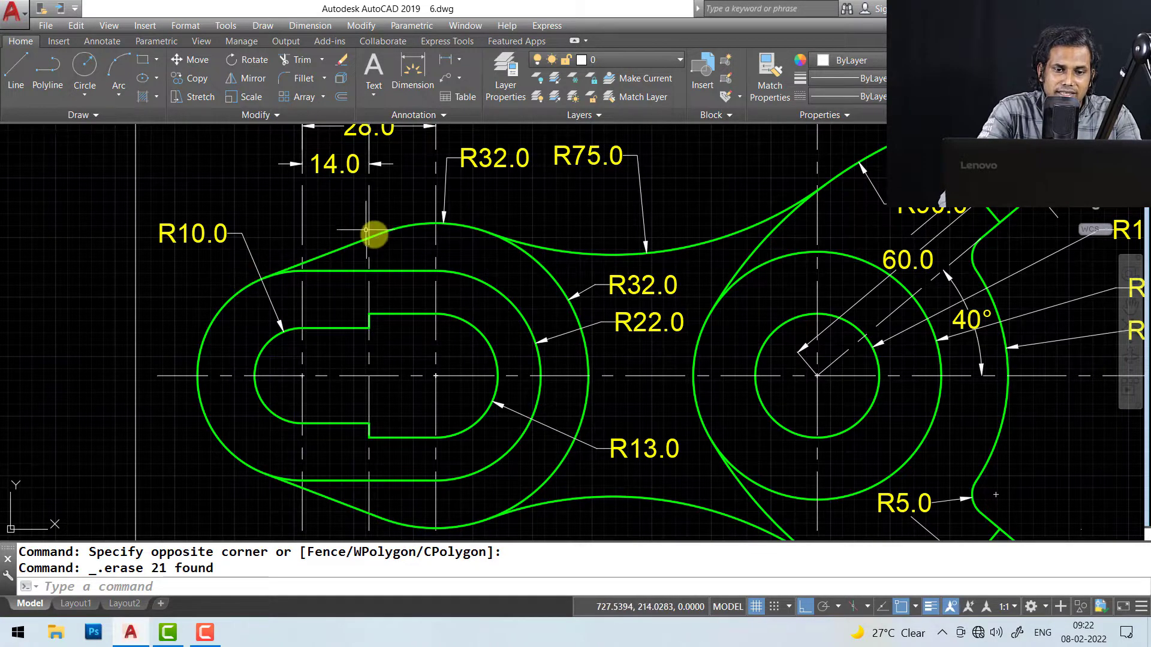
middle_click_drag(379, 269, 381, 246)
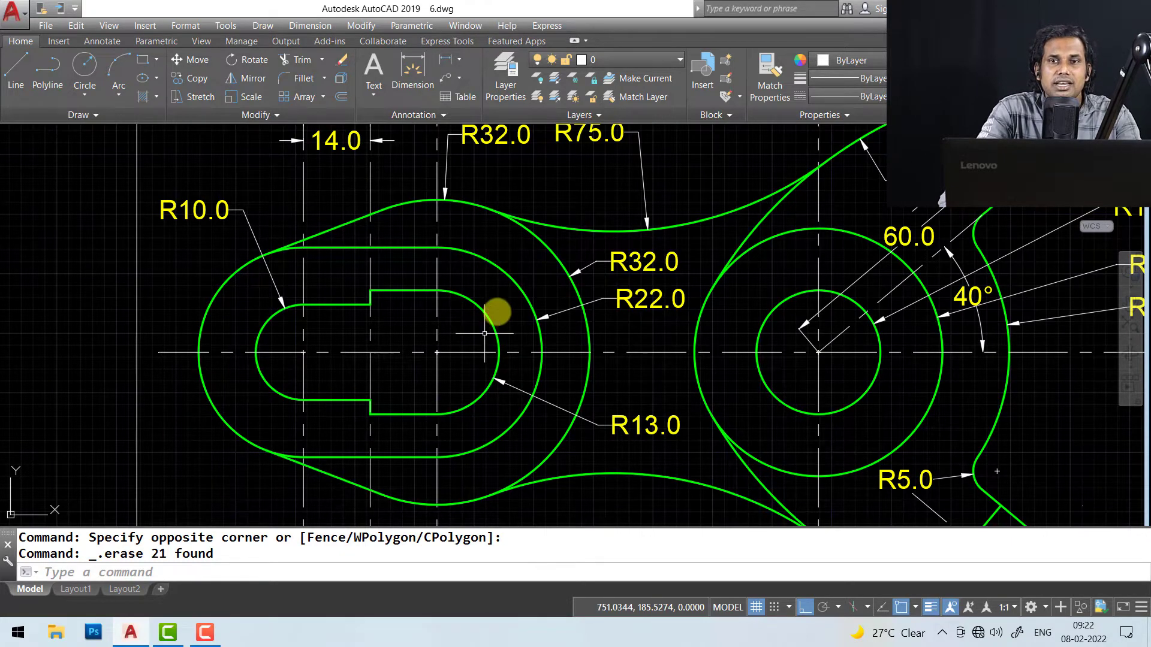
- Examine the upper and lower R75 arcs linking the slotted end to the hub, and the overall layout of the part
mouse_move(484, 333)
middle_mouse_down()
mouse_move(501, 303)
mouse_move(463, 368)
middle_mouse_up()
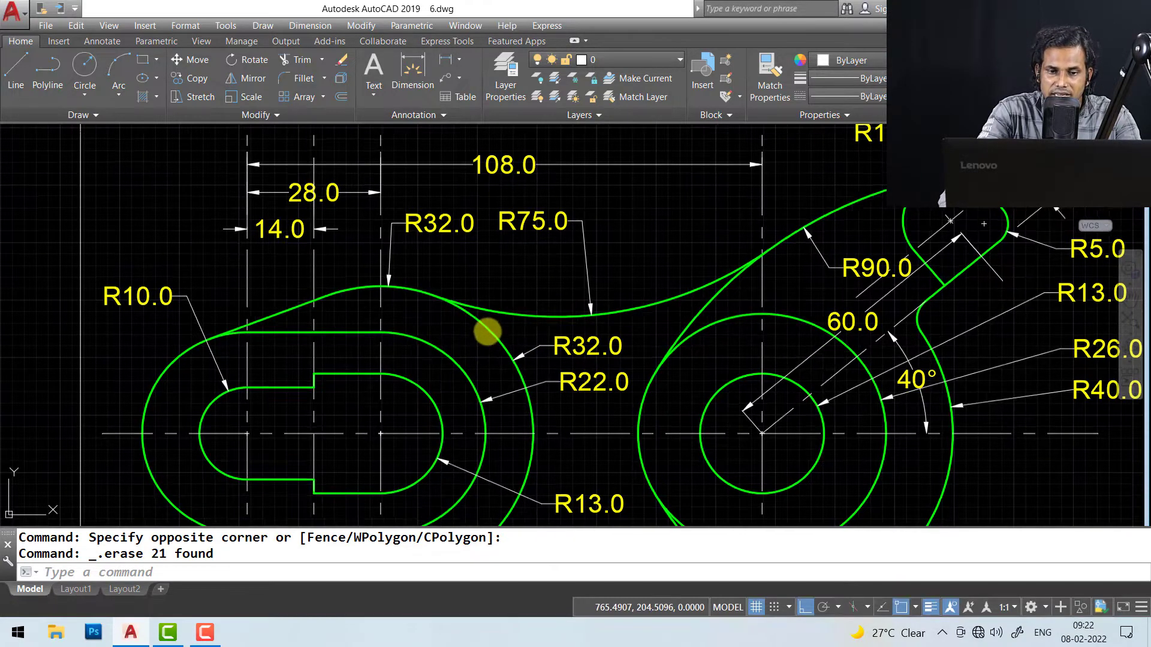
middle_click_drag(653, 284, 648, 304)
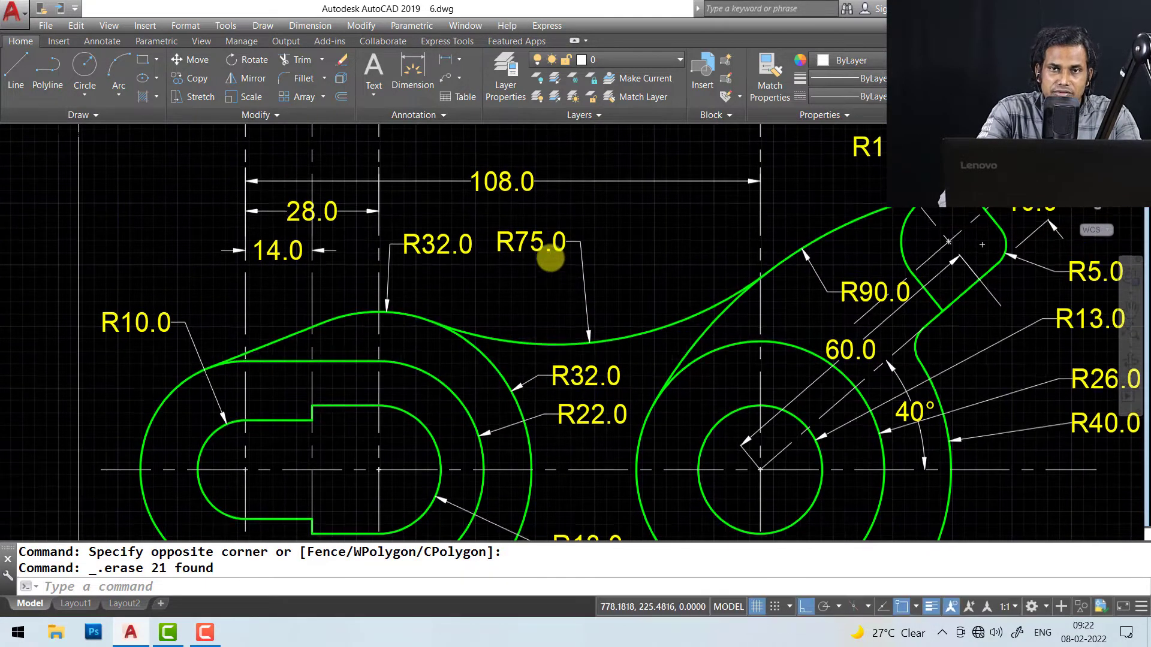
middle_click_drag(586, 412, 595, 275)
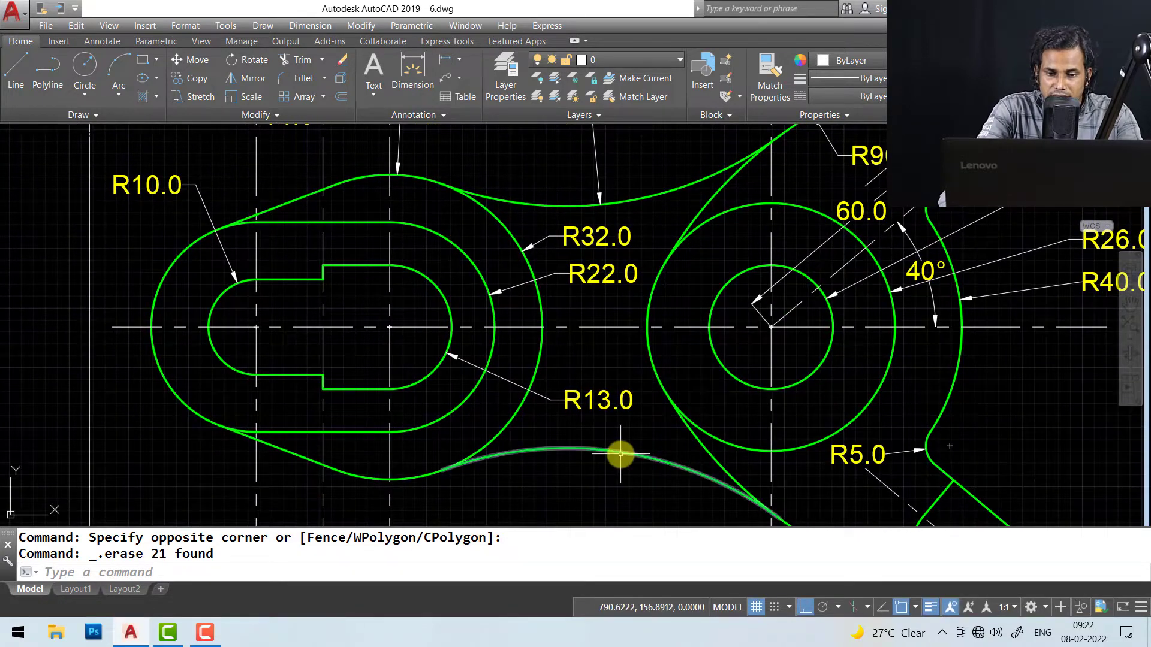
scroll(620, 455, "down", 2)
mouse_move(575, 383)
middle_mouse_down()
mouse_move(574, 368)
mouse_move(586, 372)
mouse_move(591, 398)
mouse_move(606, 370)
mouse_move(611, 390)
mouse_move(624, 373)
mouse_move(641, 376)
middle_mouse_up()
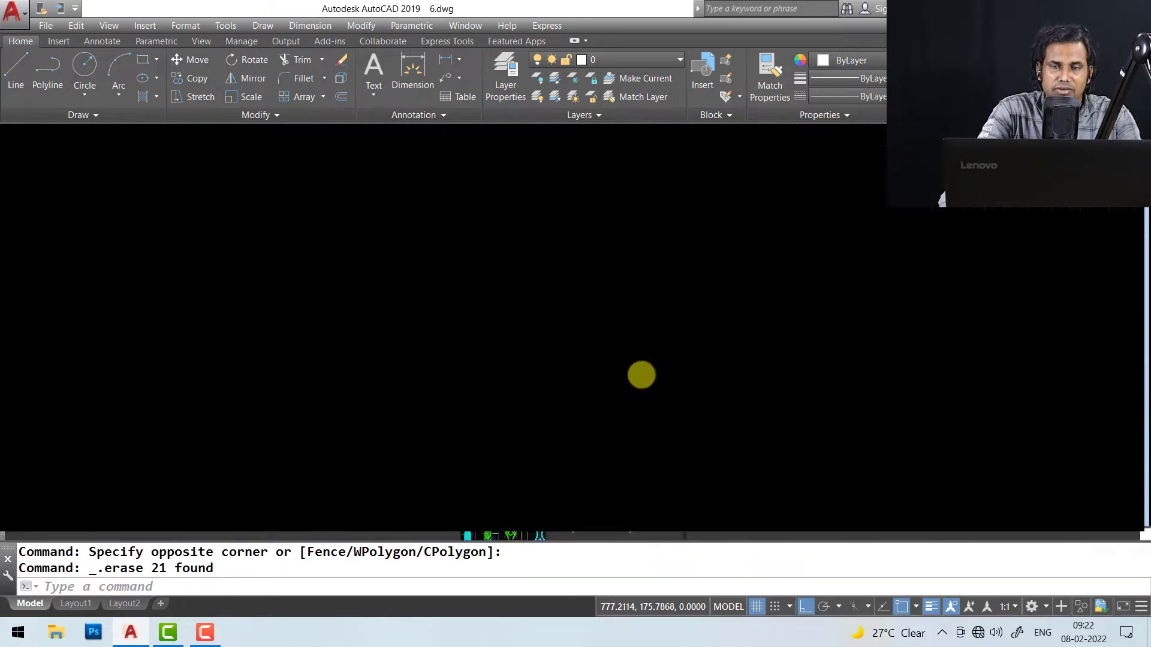
mouse_move(689, 294)
middle_mouse_down()
mouse_move(767, 291)
mouse_move(722, 329)
mouse_move(680, 333)
middle_mouse_up()
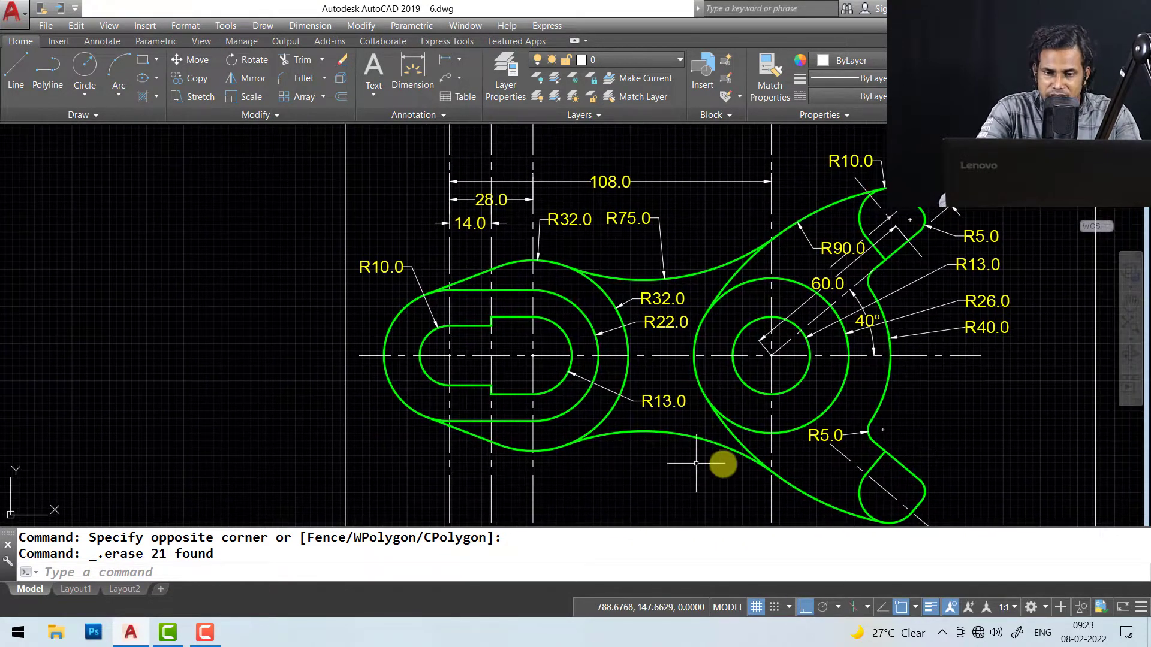
middle_click_drag(798, 397, 758, 411)
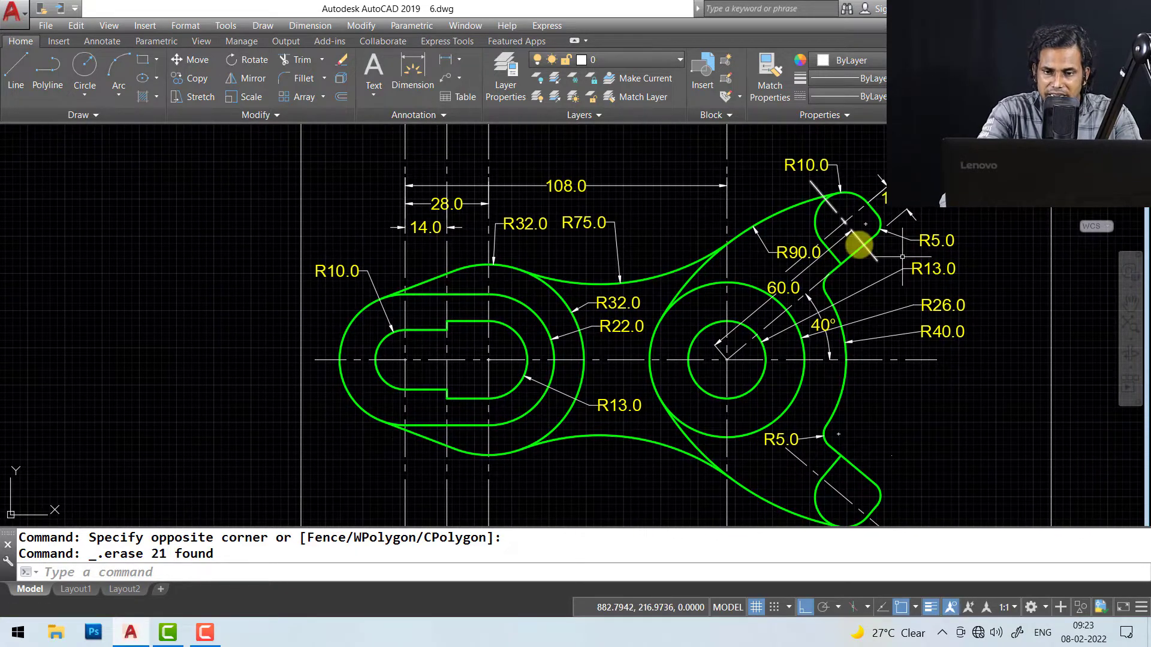
mouse_move(767, 351)
middle_mouse_down()
mouse_move(791, 326)
mouse_move(761, 329)
mouse_move(773, 331)
middle_mouse_up()
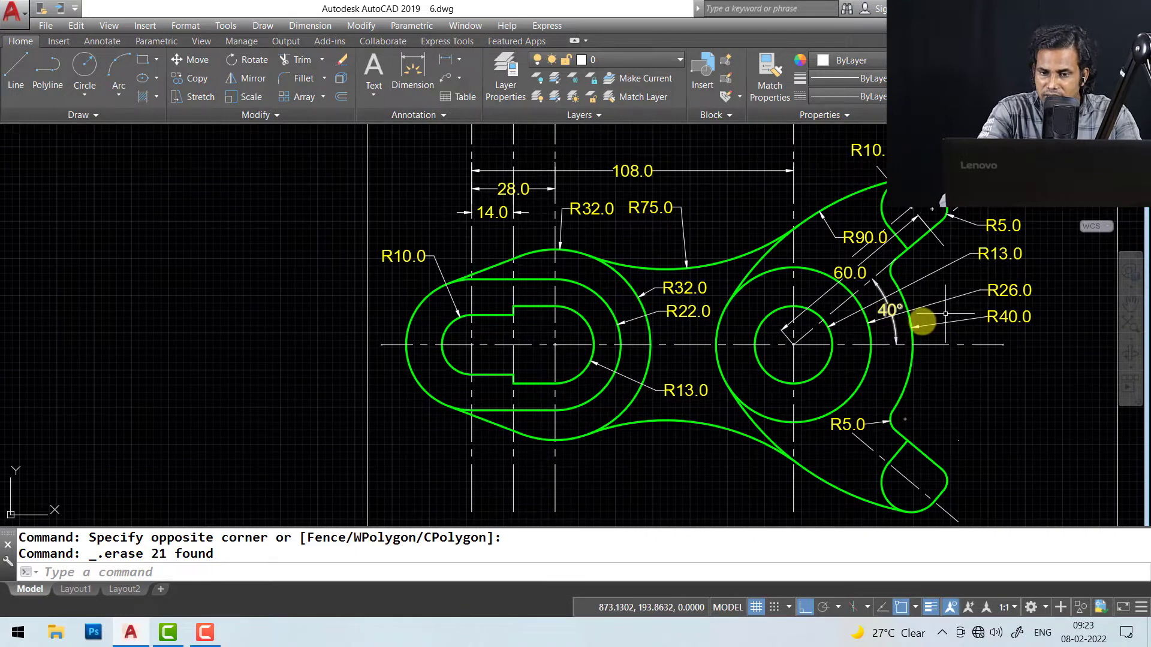
- Draw a circle of radius 13 in the empty area beside the reference drawing
middle_click_drag(193, 406, 203, 409)
type("c")
key("Return")
left_click(165, 366)
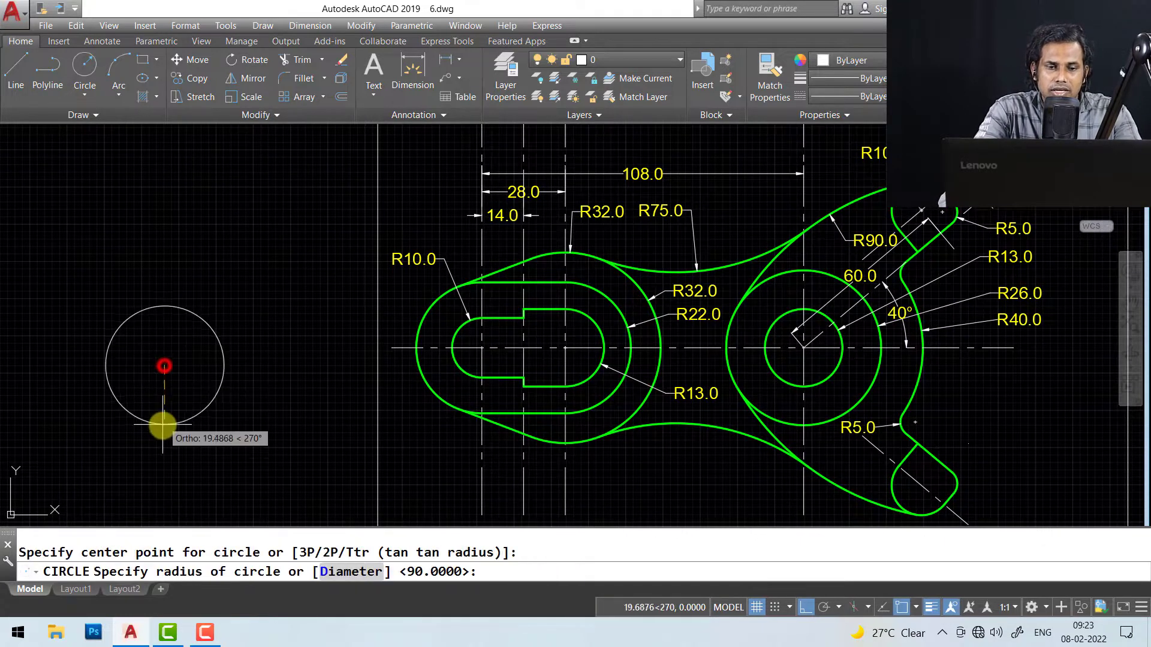
type("13")
key("Return")
middle_click_drag(163, 426, 163, 433)
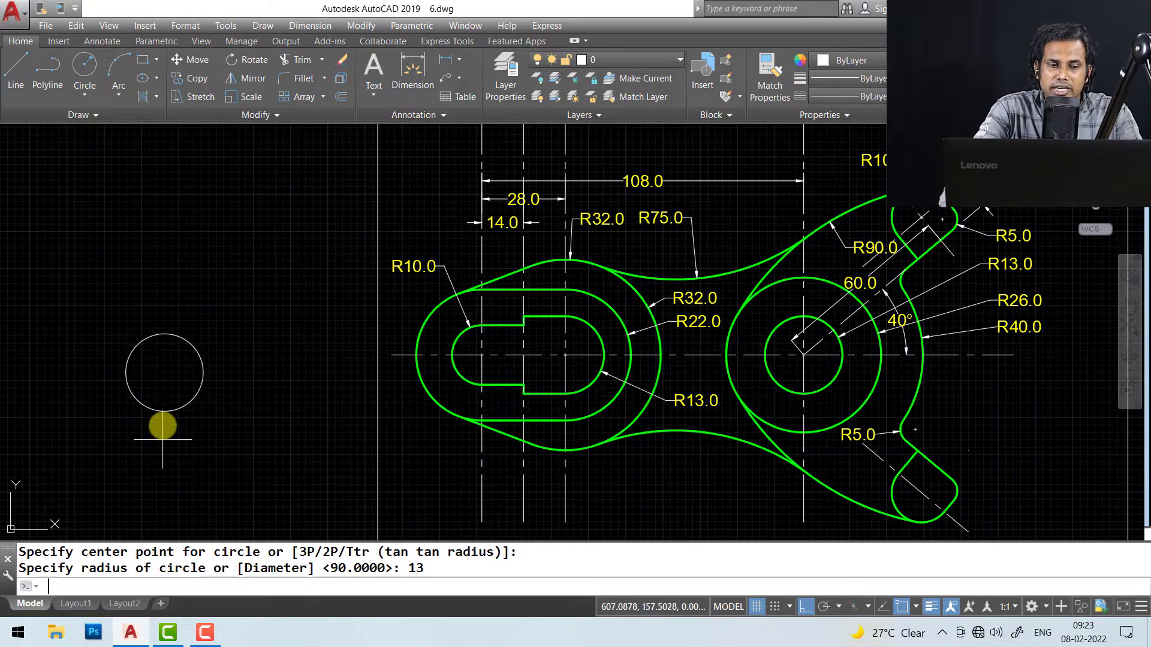
- Draw two circles of radius 26 and 40 on the same center as the radius-13 circle
key("Return")
left_click(164, 372)
type("26")
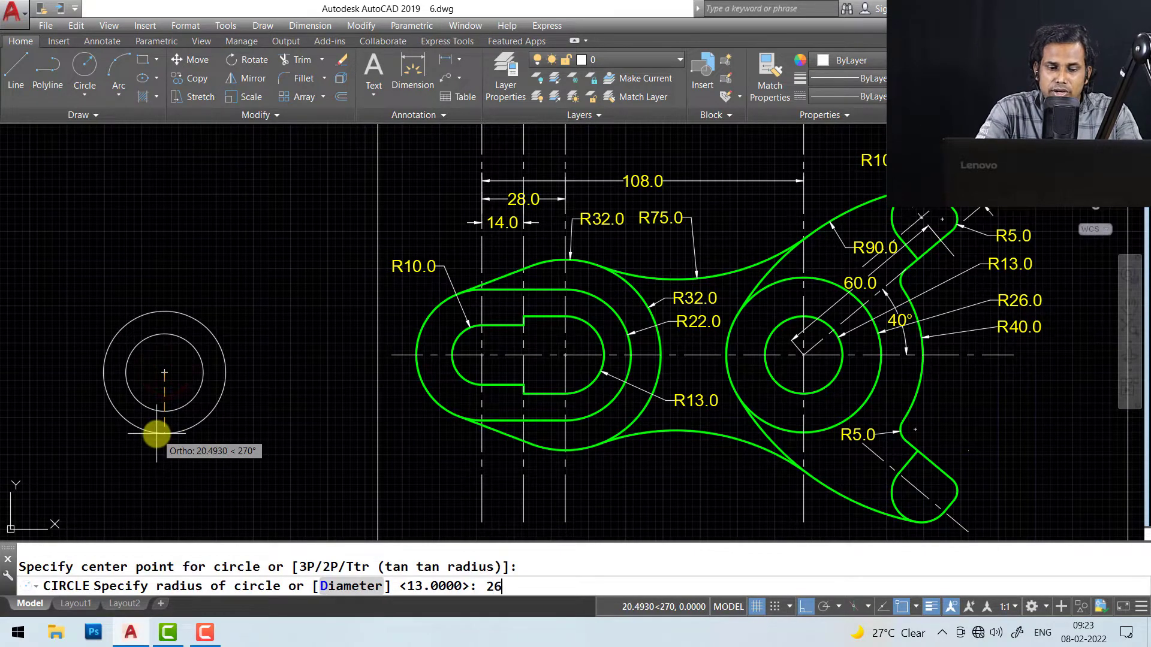
key("Return")
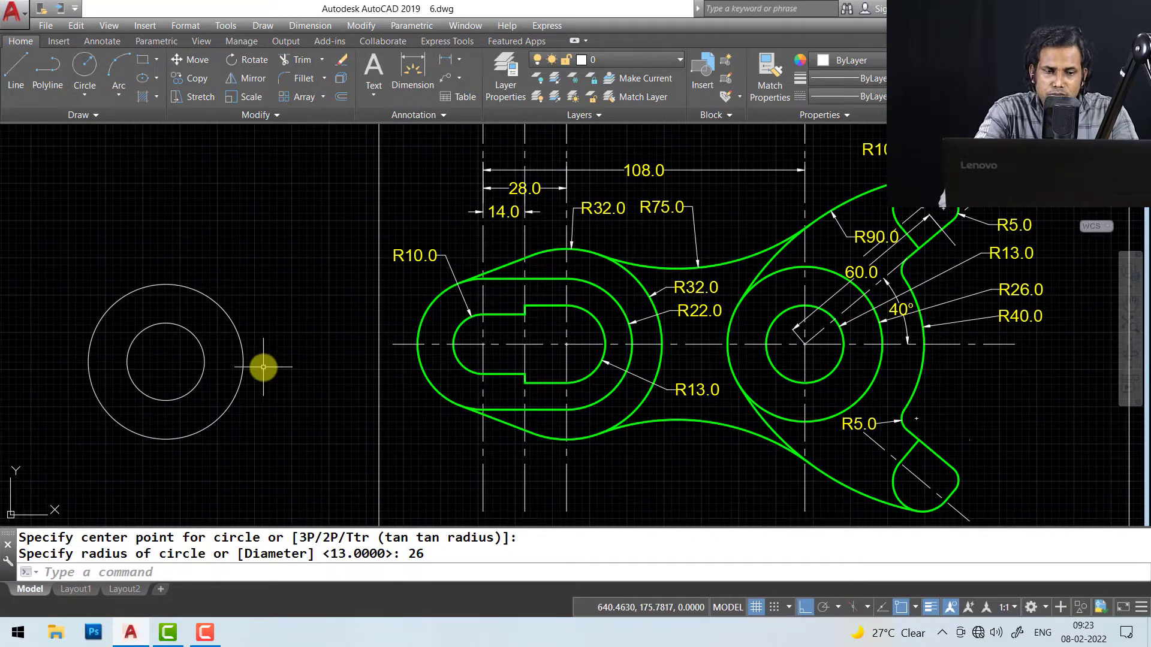
type("c")
key("Return")
left_click(165, 362)
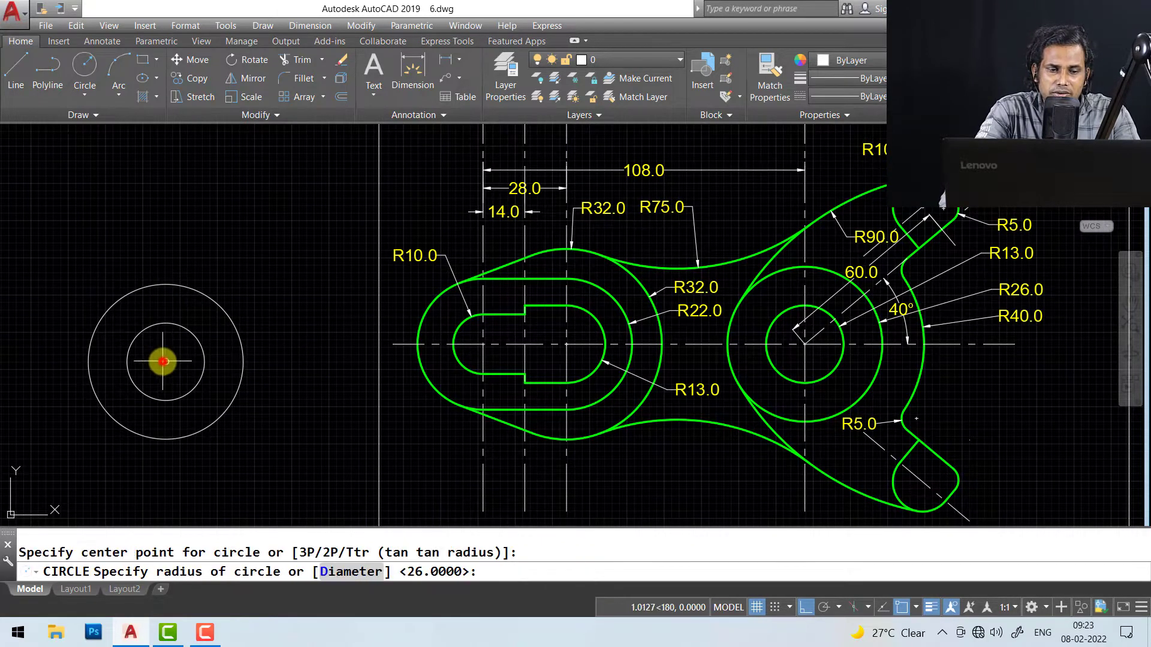
type("40")
key("Return")
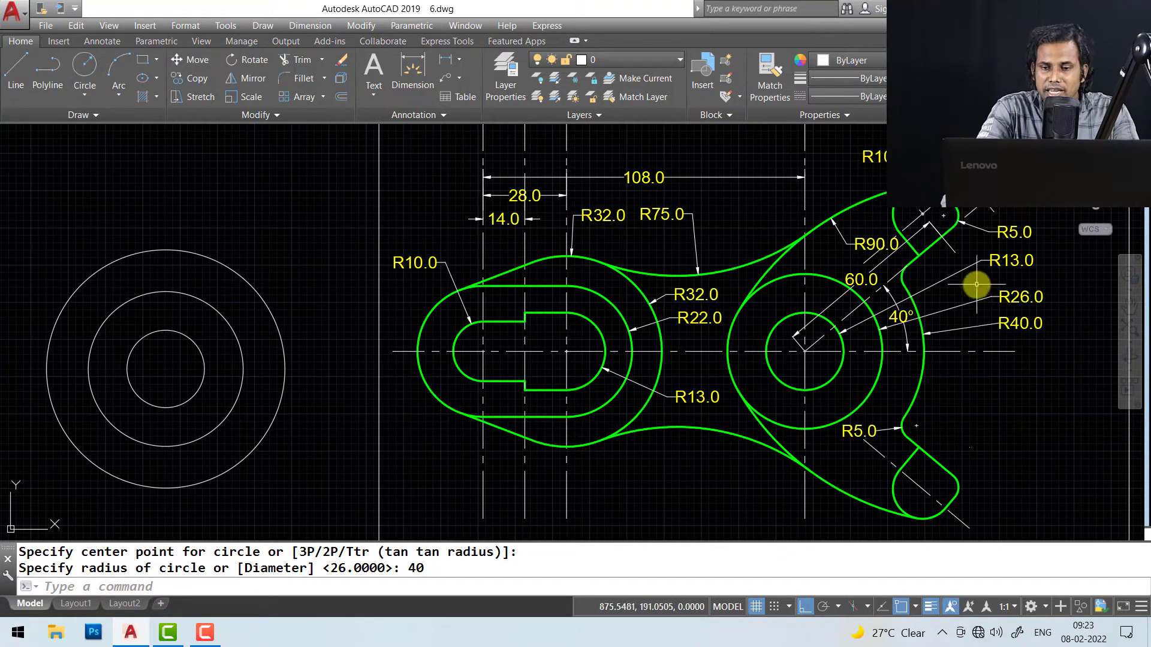
- Draw a line 60 long at 40 degrees from the common center of the hub circles
scroll(971, 288, "up", 3)
mouse_move(829, 268)
middle_mouse_down()
mouse_move(784, 368)
mouse_move(757, 295)
mouse_move(747, 329)
middle_mouse_up()
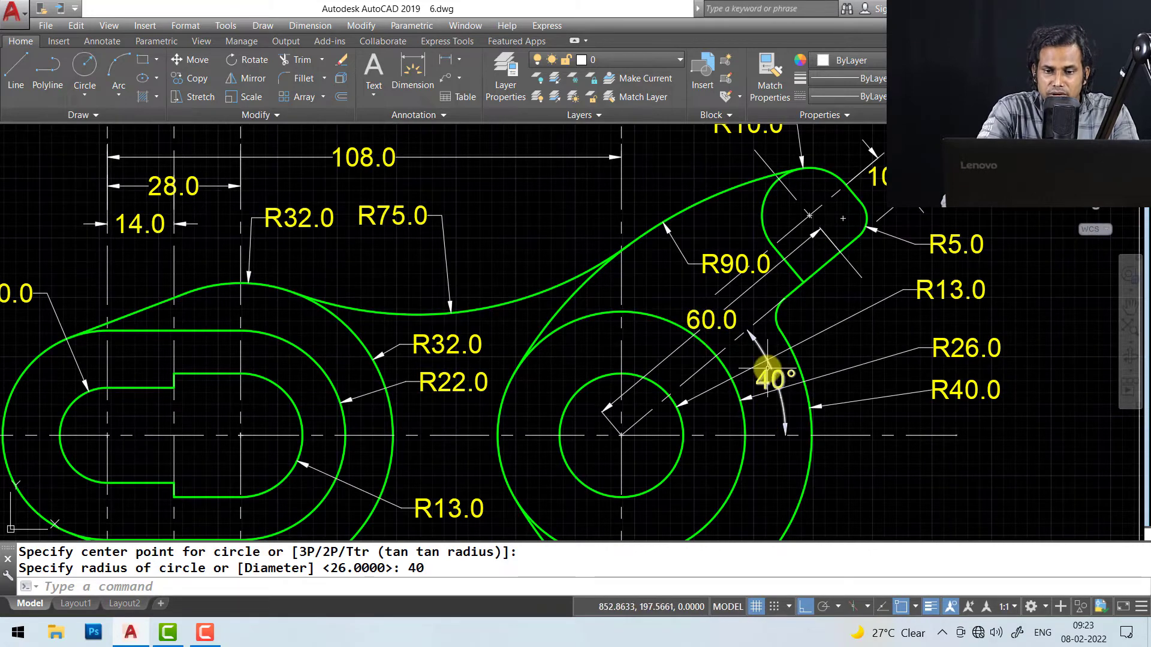
scroll(763, 377, "down", 5)
scroll(416, 396, "up", 5)
middle_click_drag(630, 423, 497, 397)
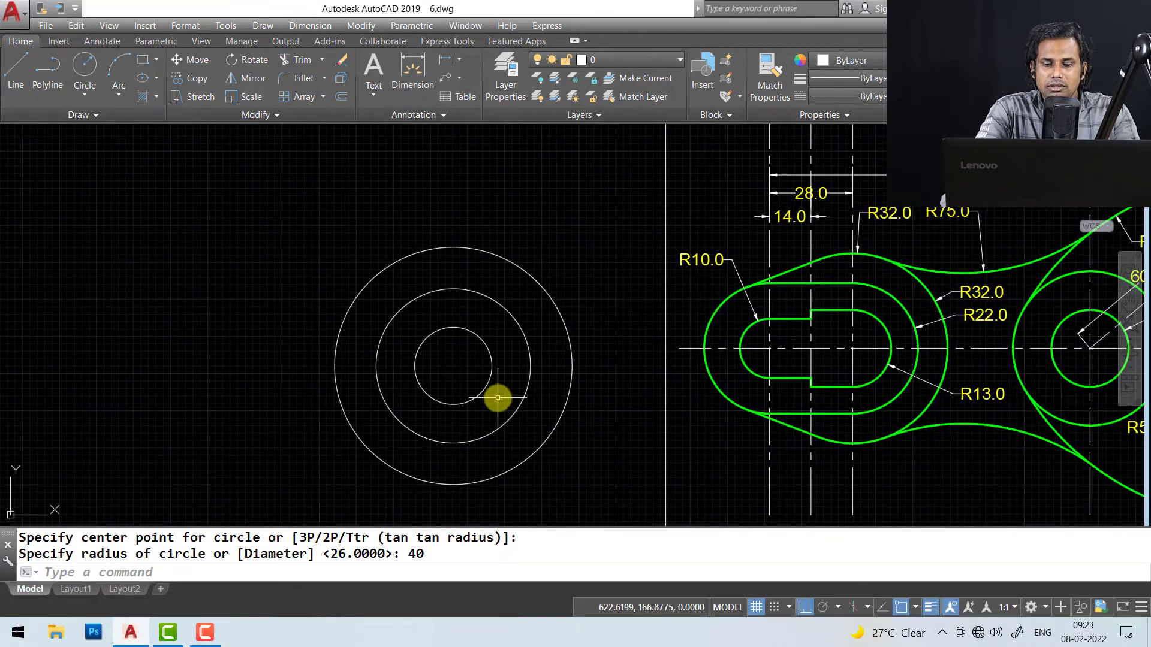
key("Return")
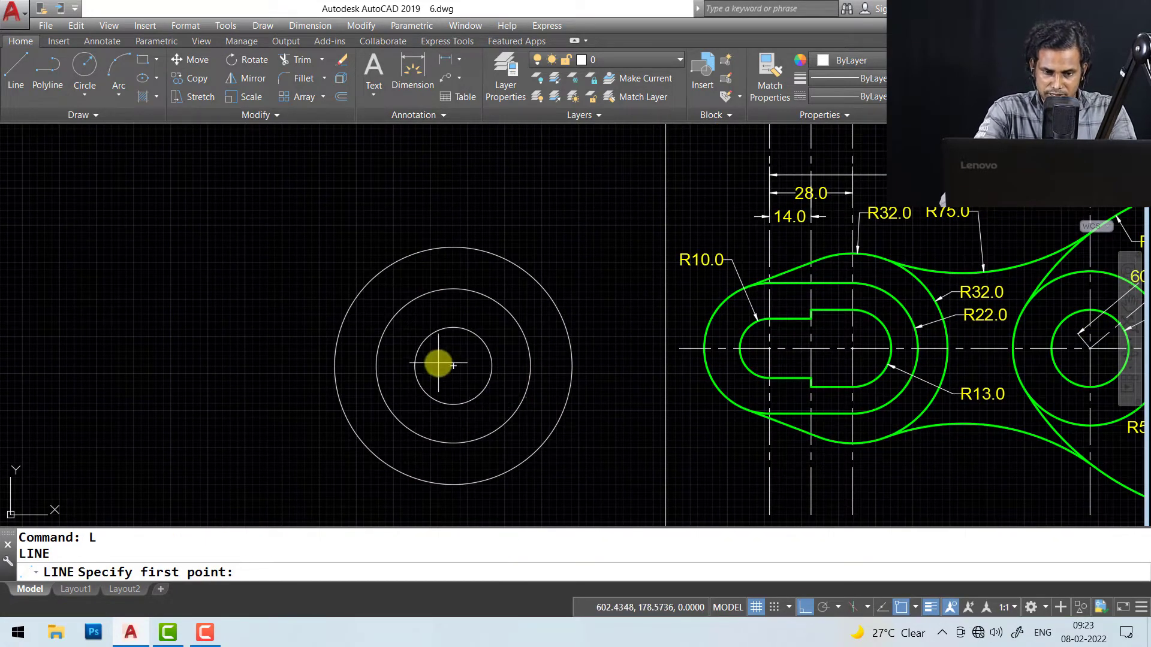
left_click(452, 365)
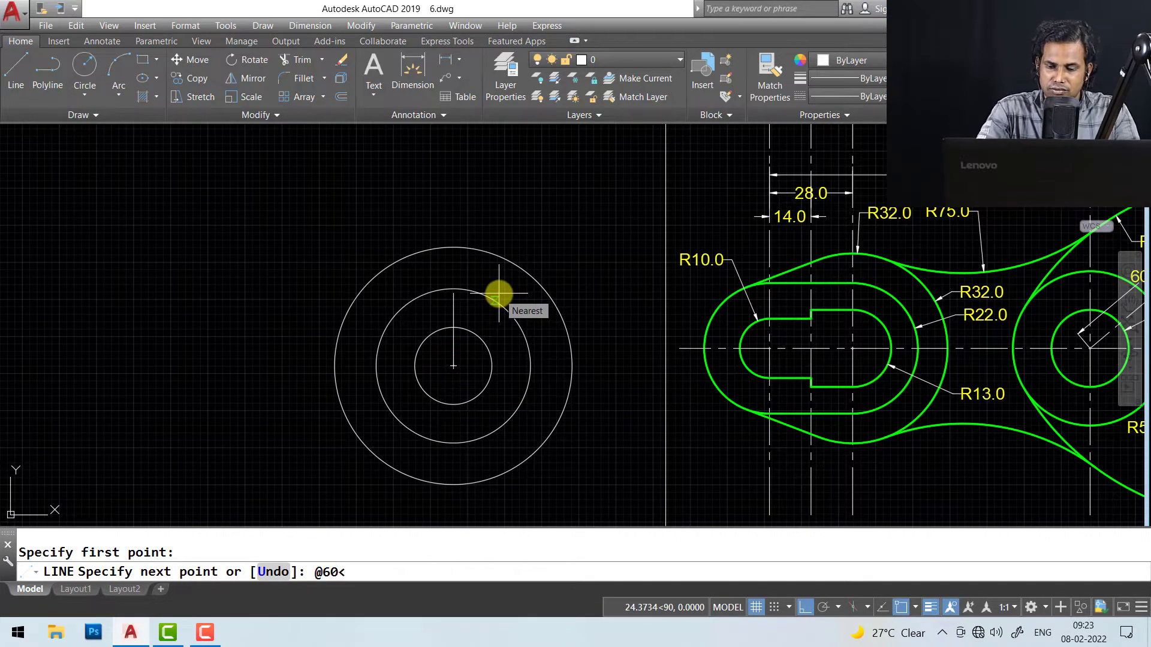
key("Return")
key("Escape")
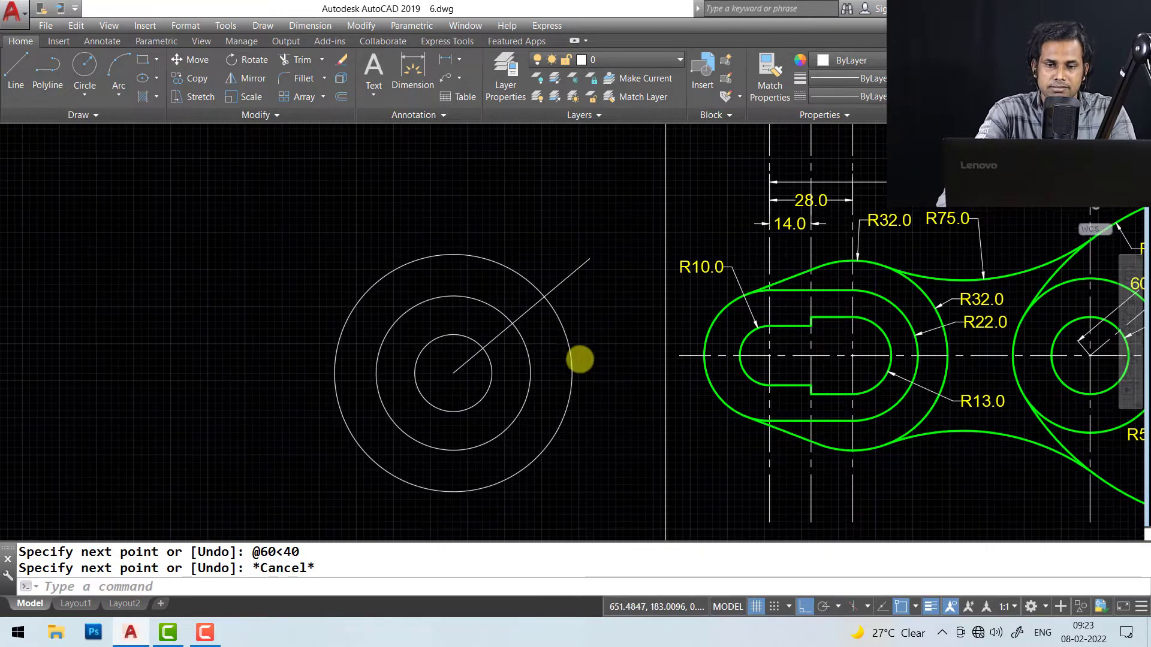
- Offset the angled line by 10 toward its upper-left side
scroll(522, 376, "down", 3)
scroll(822, 300, "up", 3)
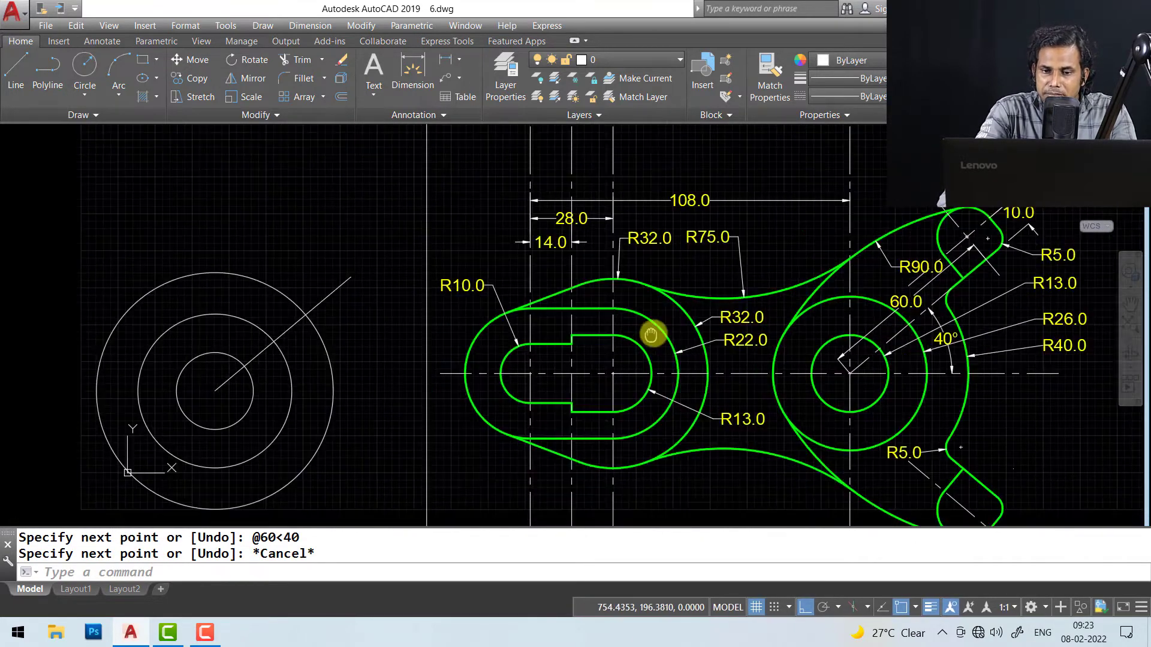
middle_click_drag(930, 313, 914, 323)
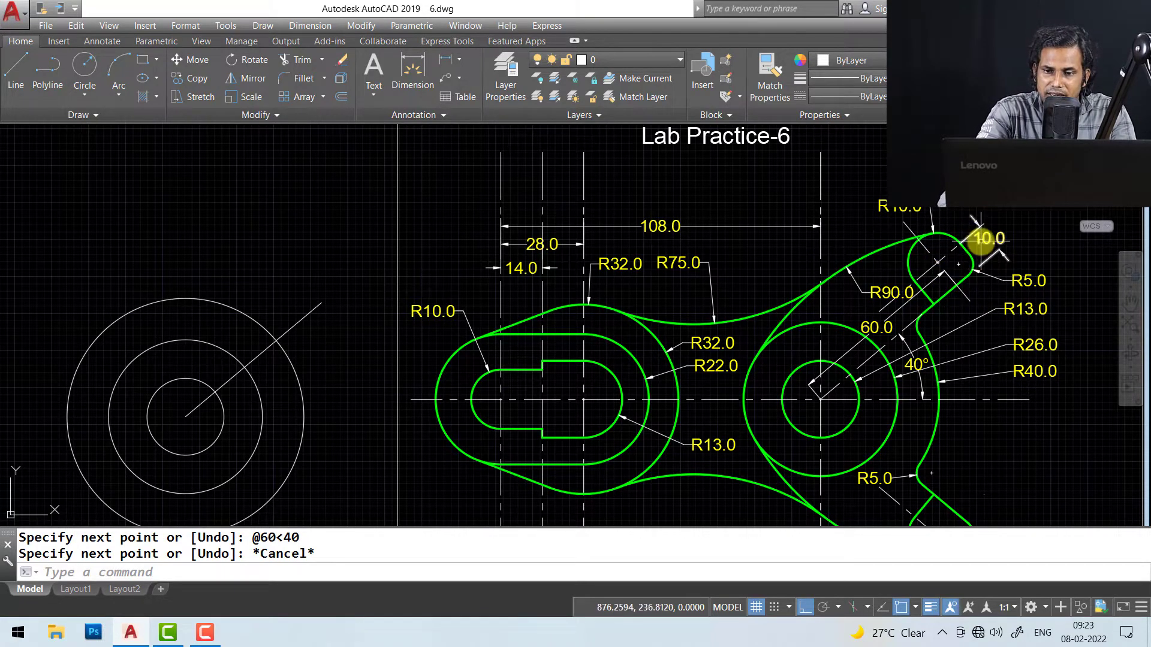
middle_click_drag(313, 359, 345, 348)
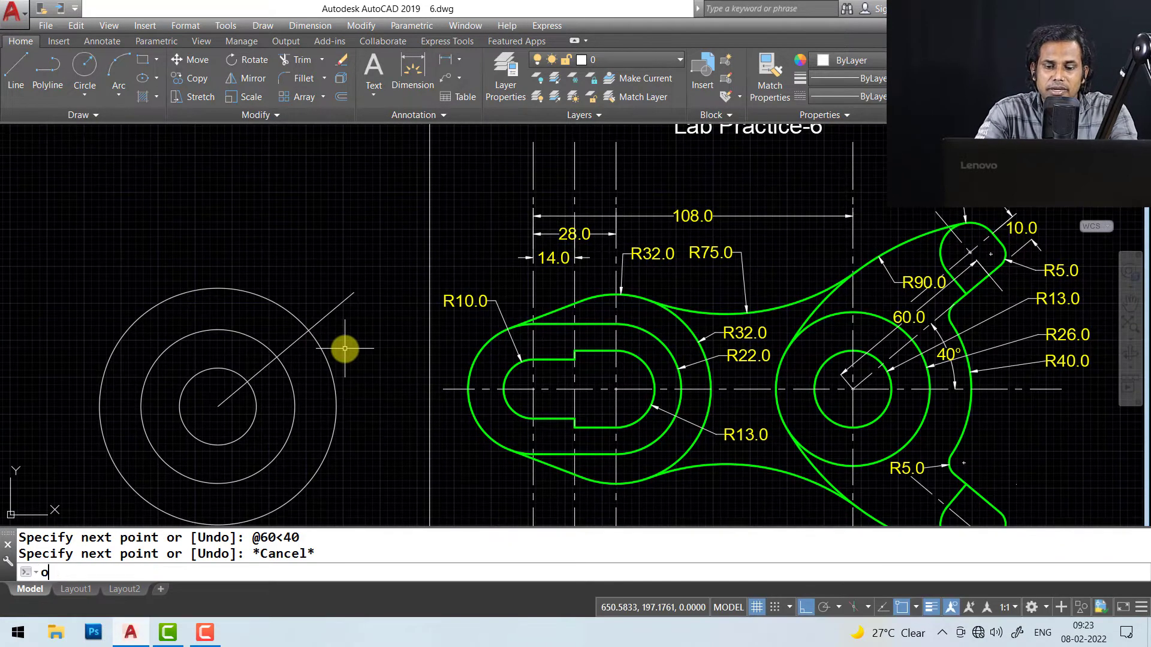
key("Return")
key("Return")
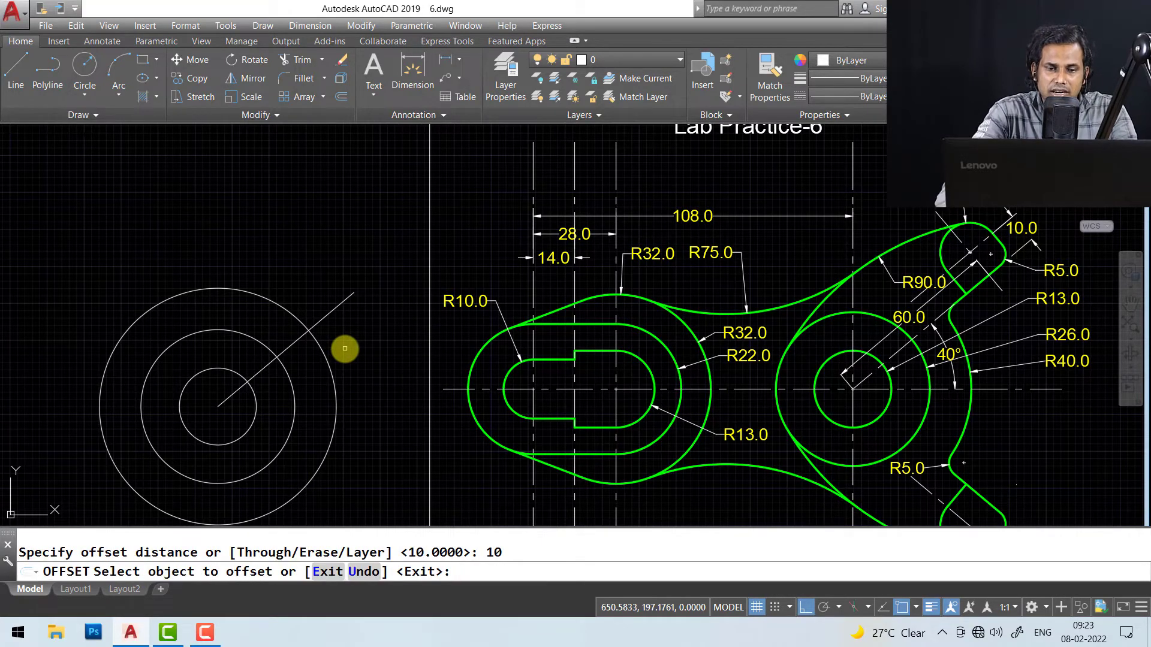
left_click(320, 313)
left_click(305, 297)
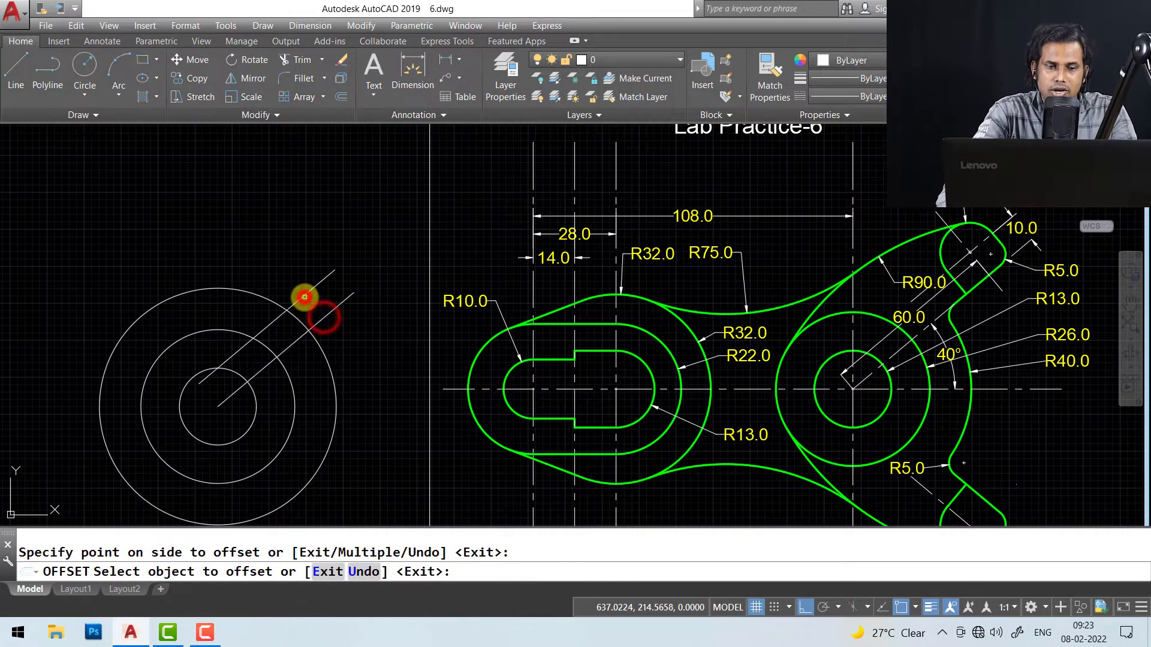
key("Escape")
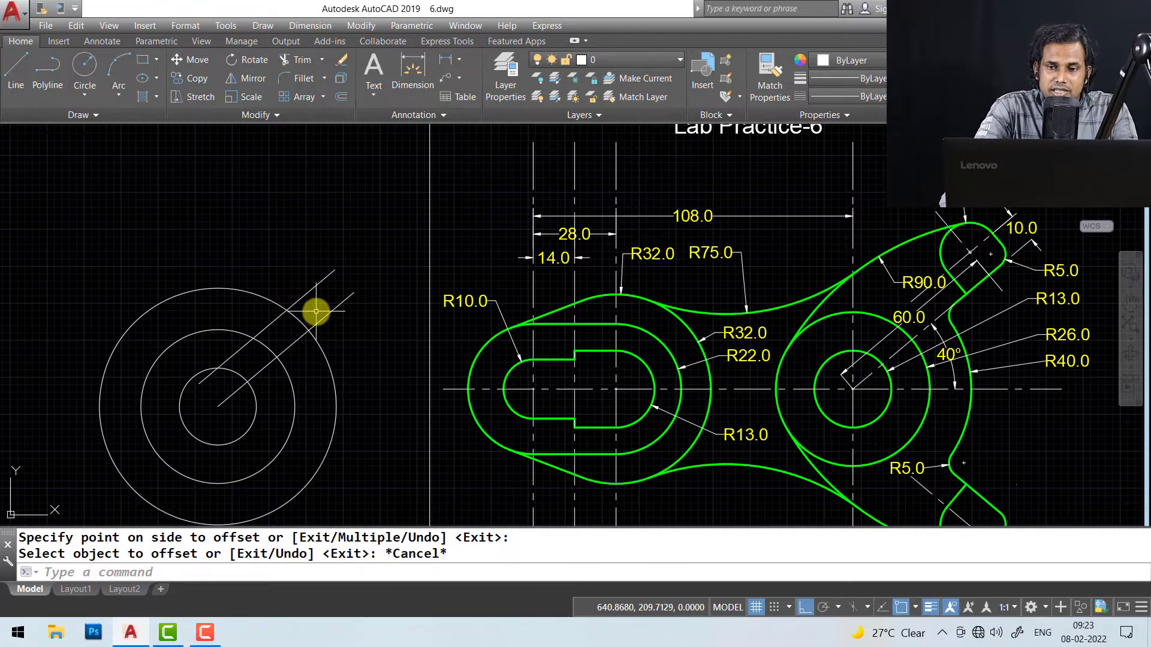
- Draw a circle of radius 10 centered on the upper end of the offset line
type("c")
key("Return")
left_click(336, 271)
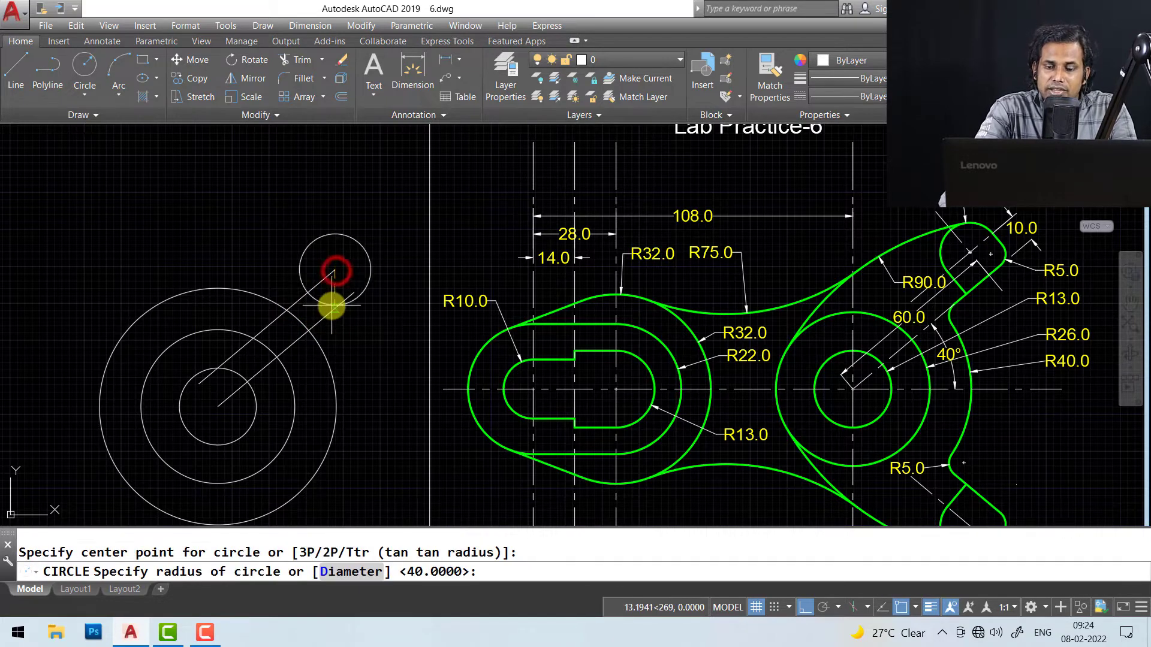
key("Return")
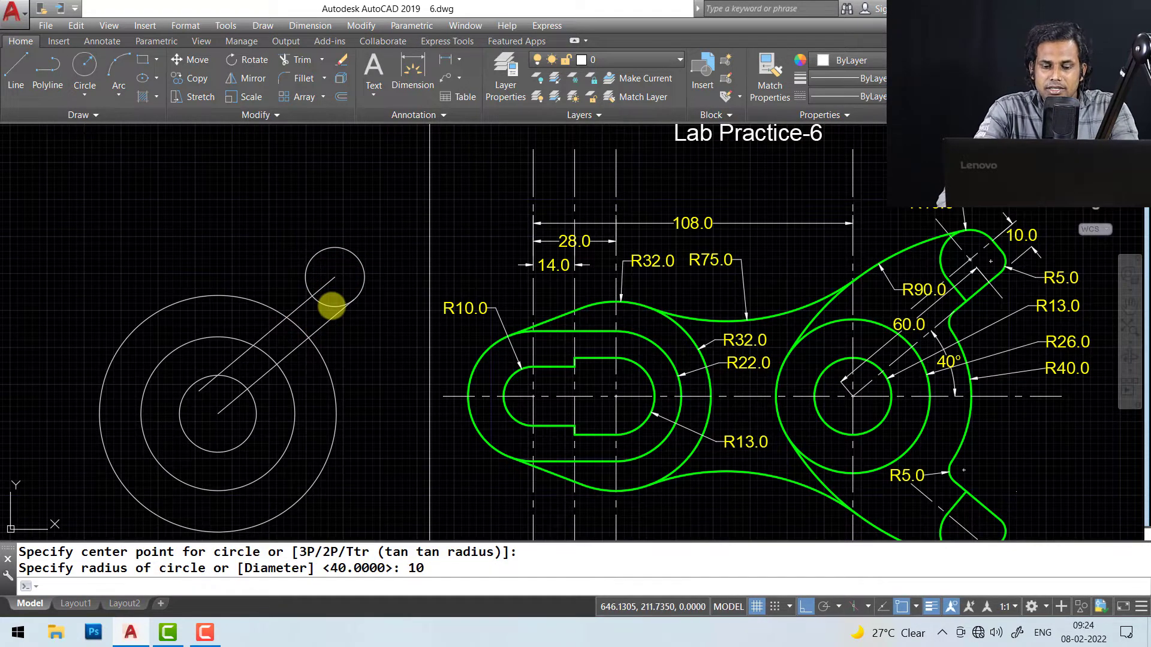
- Draw a short line joining the outer end of the original angled line to the center of the radius-10 circle
type("l")
key("Return")
left_click(353, 302)
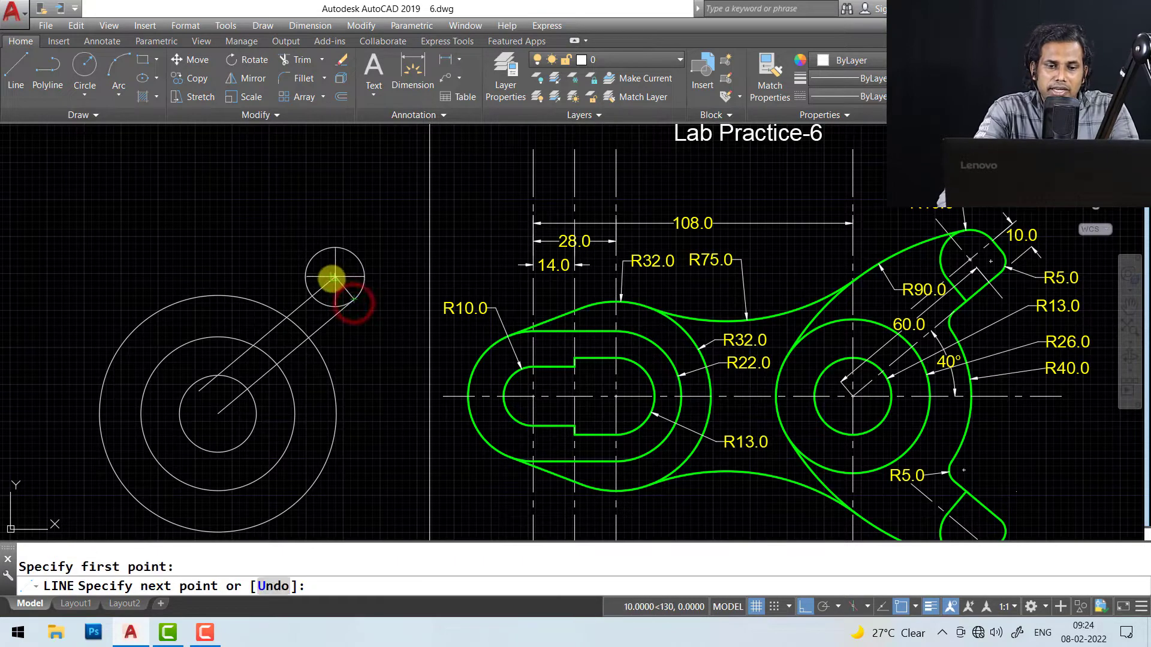
key("Escape")
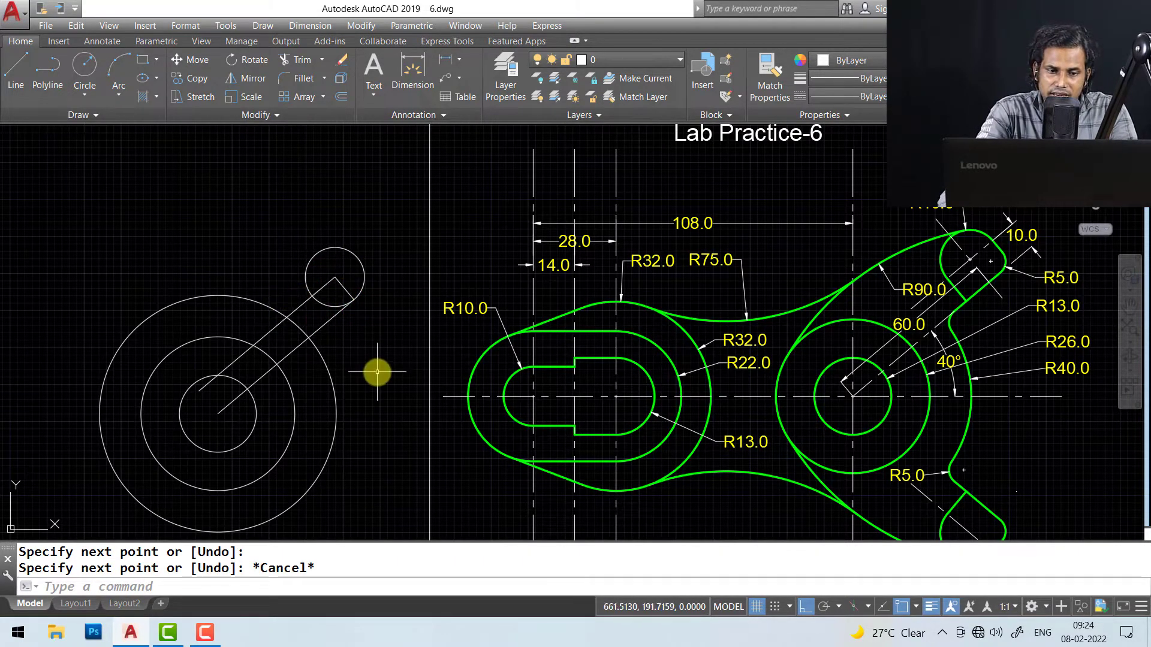
- Offset the short connecting line by 10 to both sides, outward and toward the hub
type("o")
key("Return")
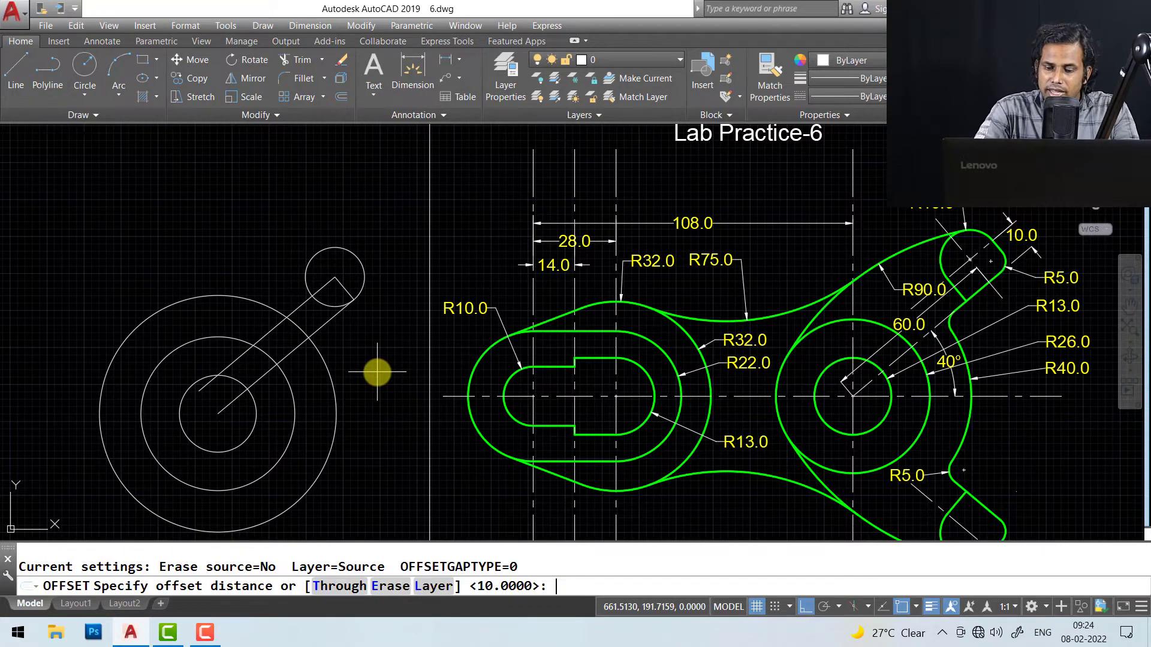
key("Return")
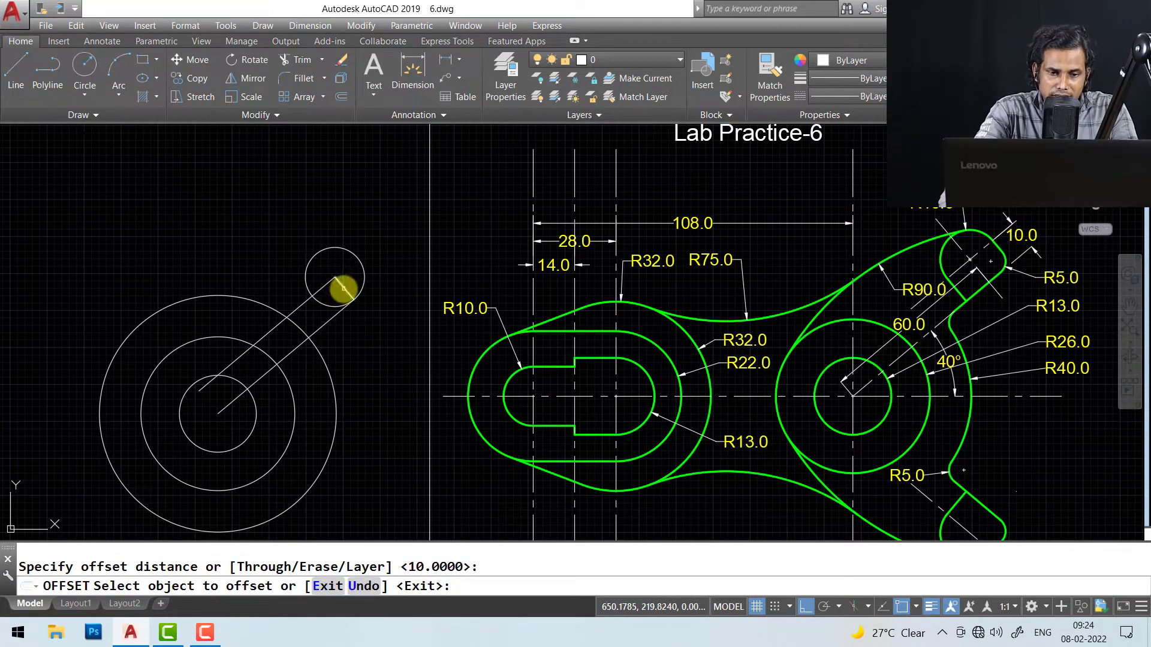
left_click(343, 289)
left_click(388, 250)
left_click(343, 287)
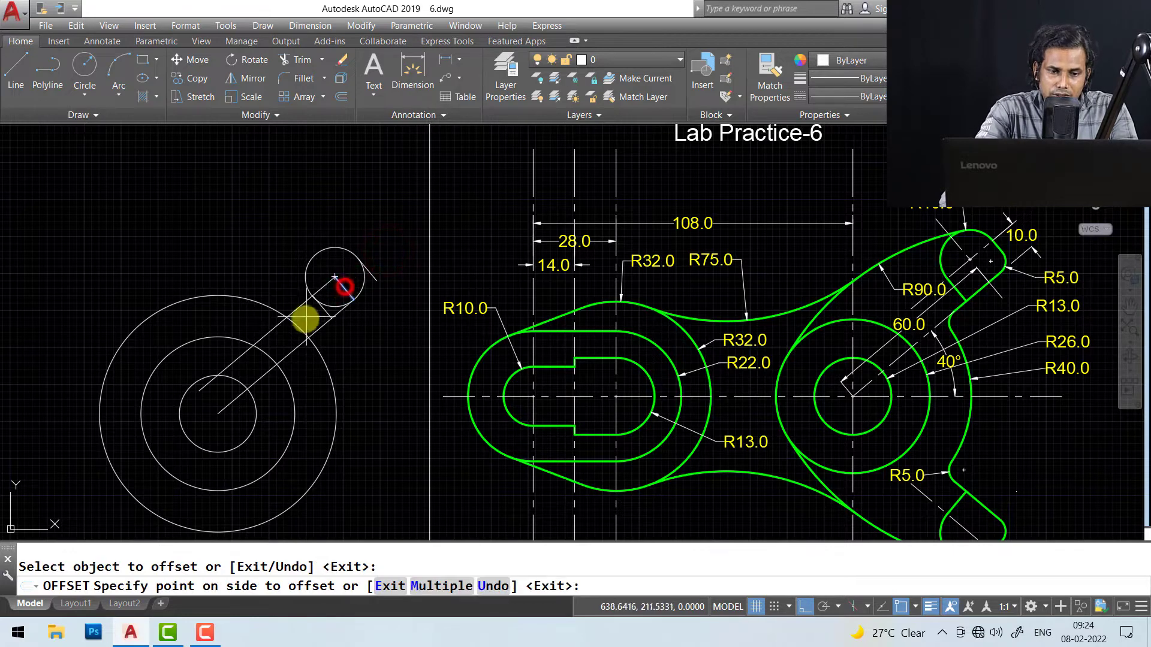
left_click(301, 323)
key("Escape")
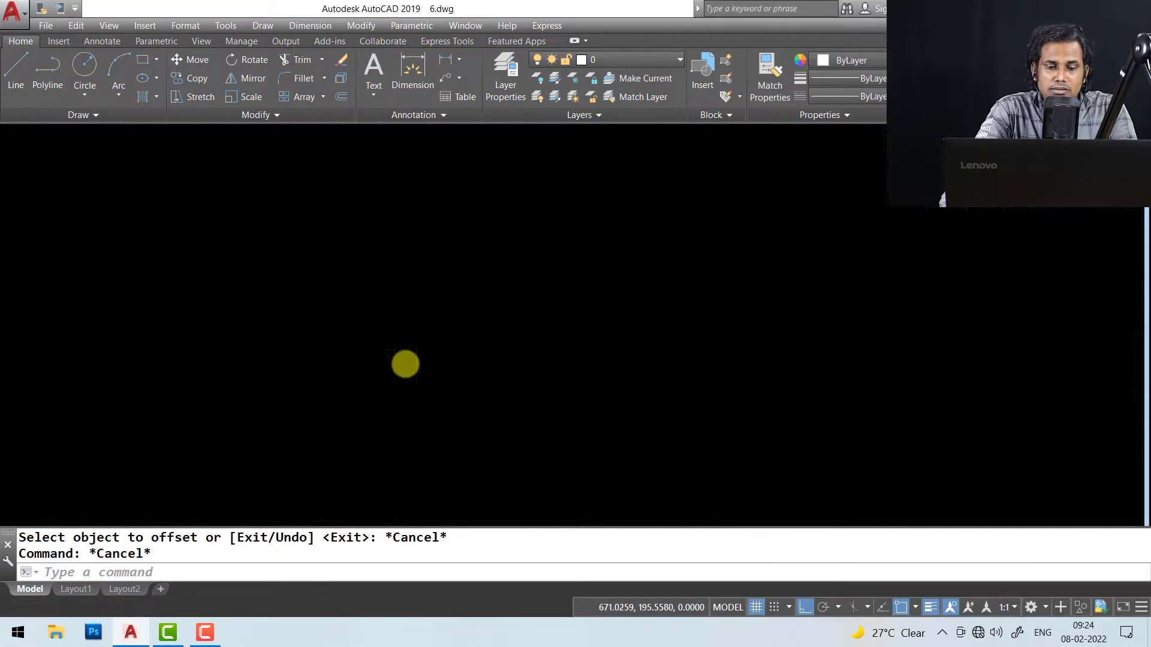
- Trim away the lower-right part of the radius-10 circle between the two offset short lines
type("tr")
key("Return")
left_click(324, 308)
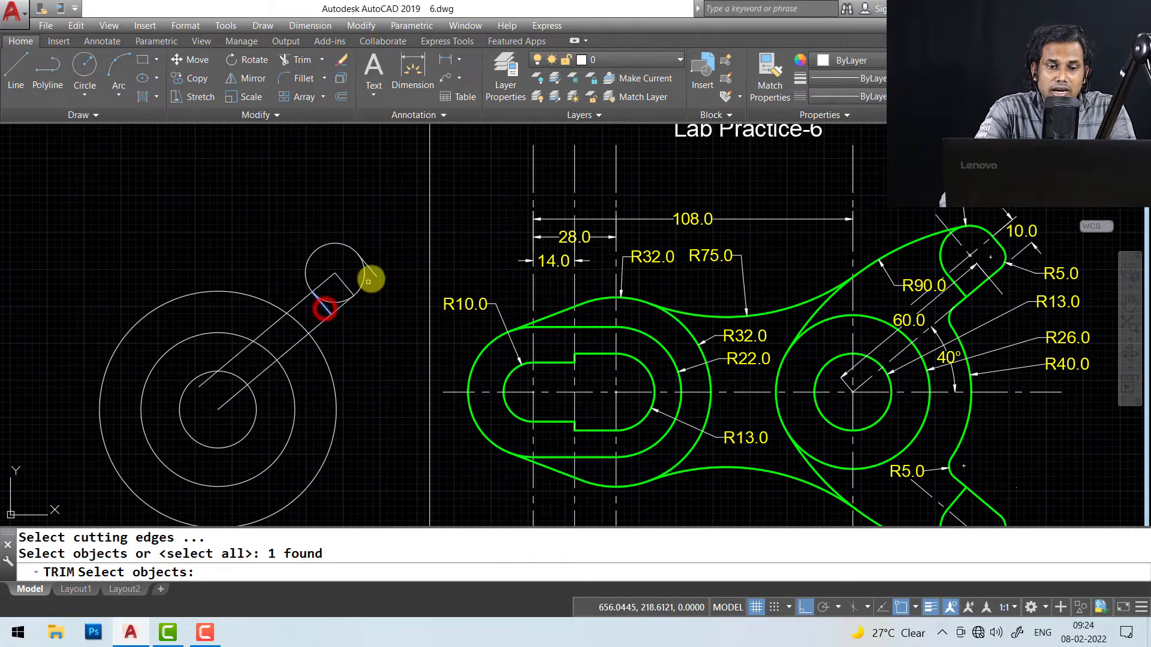
left_click(375, 273)
key("Return")
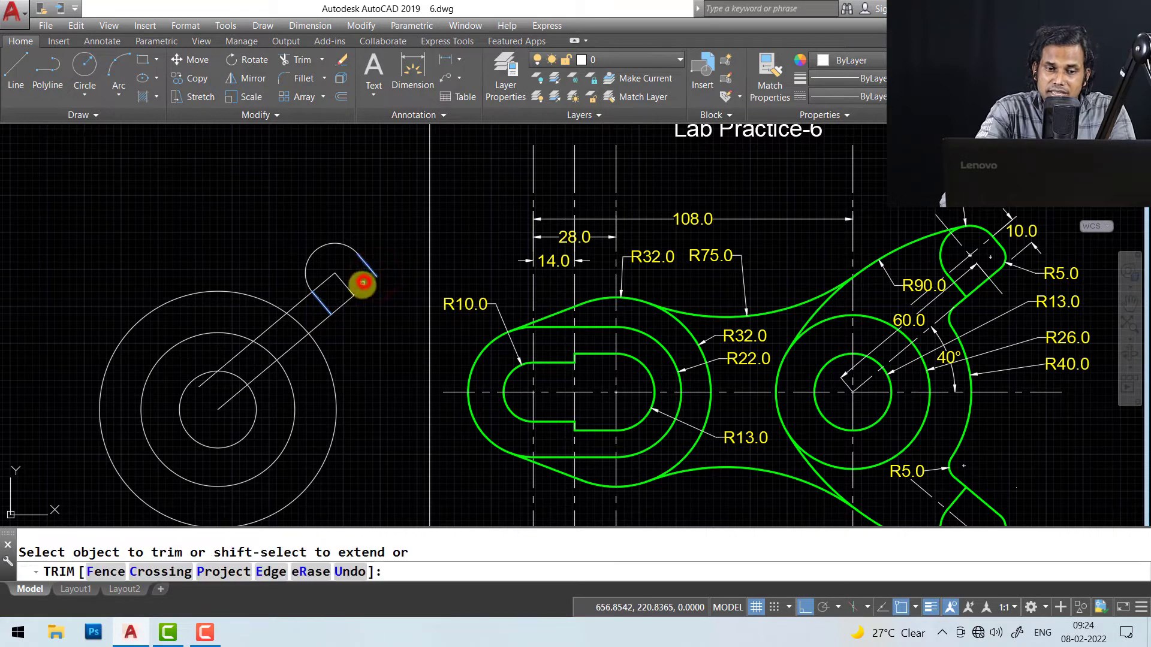
key("Escape")
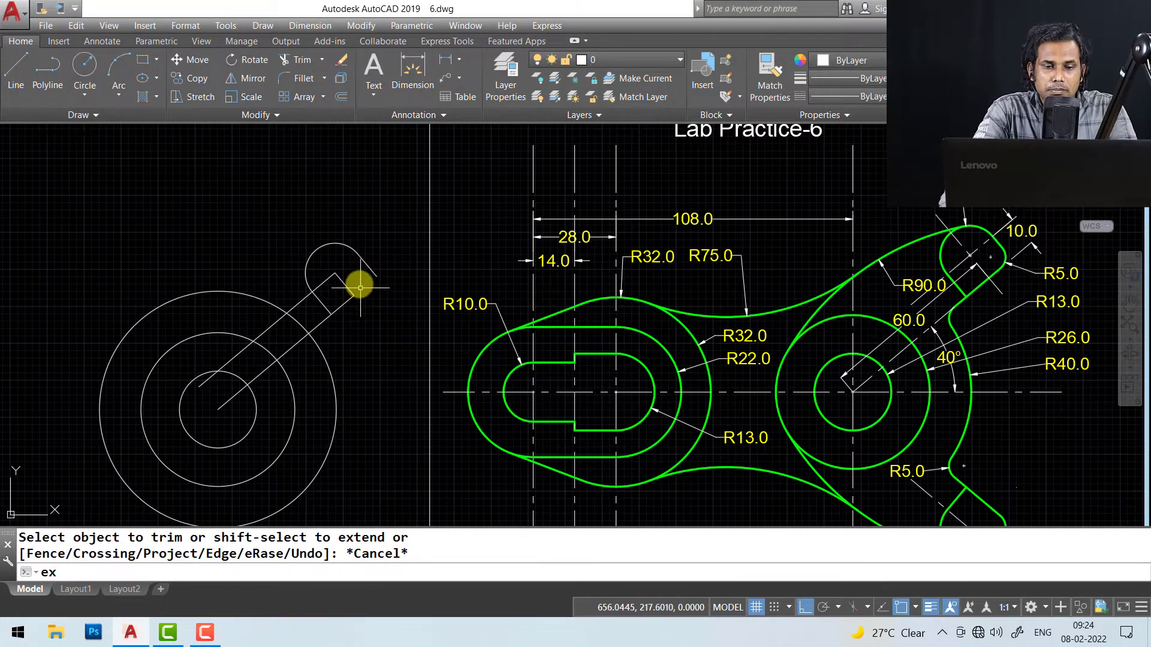
- Extend the original 60-long angled line to the outer offset short line
key("Return")
left_click(366, 274)
key("Return")
left_click(347, 302)
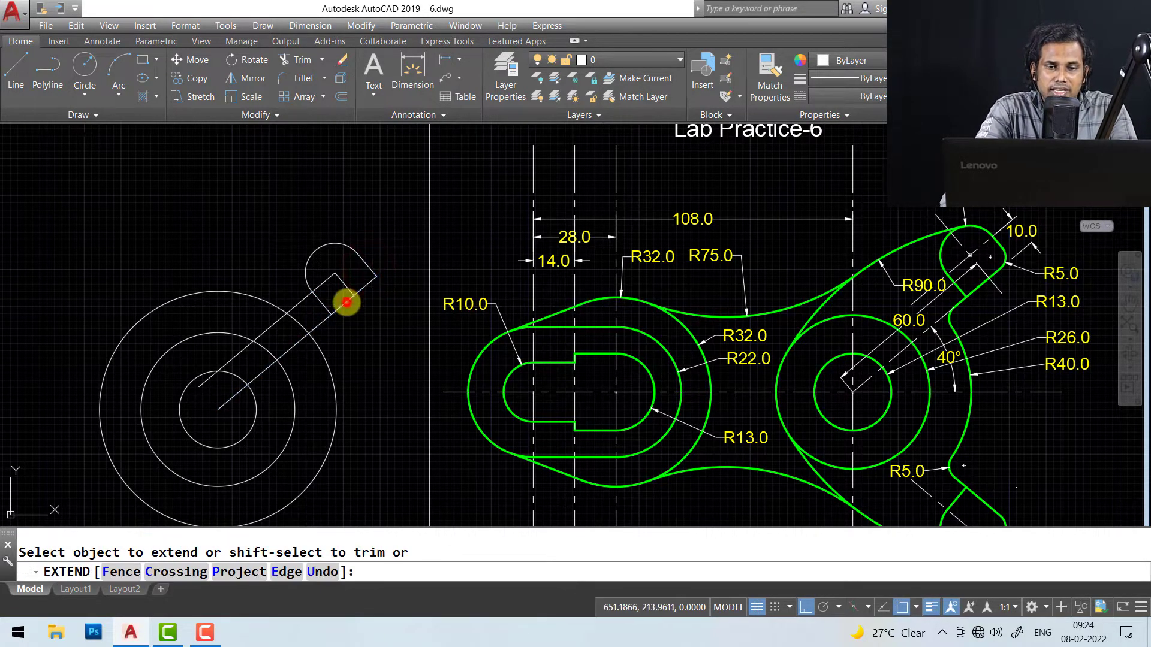
key("Escape")
- Fillet the outer corner of the arm end, between its end line and lower long line, with radius 5
scroll(355, 258, "up", 2)
mouse_move(405, 298)
middle_mouse_down()
mouse_move(168, 312)
mouse_move(143, 280)
middle_mouse_up()
middle_click_drag(632, 313, 467, 322)
scroll(861, 284, "down", 2)
middle_click_drag(607, 340, 671, 333)
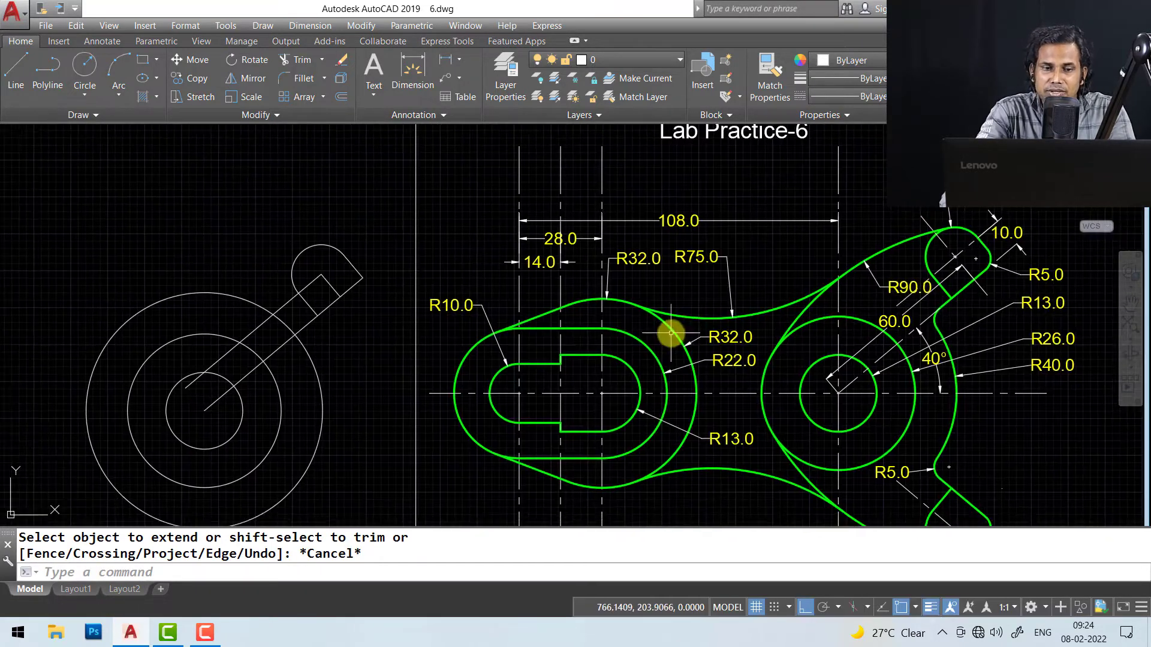
scroll(346, 286, "up", 4)
mouse_move(367, 275)
middle_mouse_down()
mouse_move(432, 268)
mouse_move(430, 284)
middle_mouse_up()
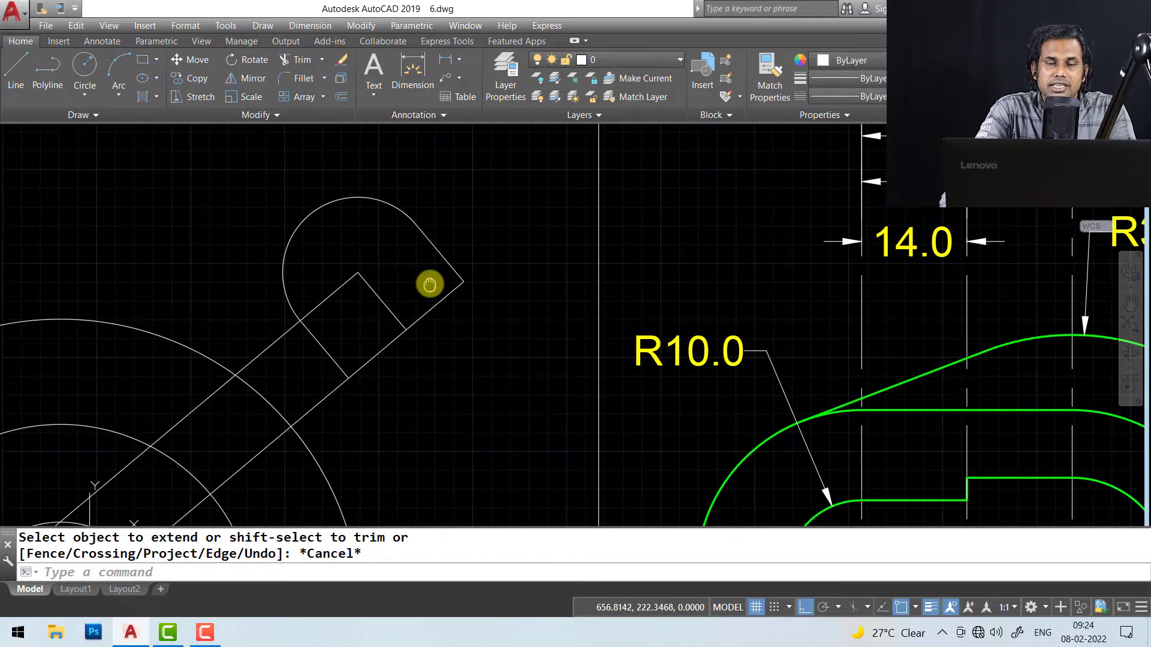
type("f")
key("Return")
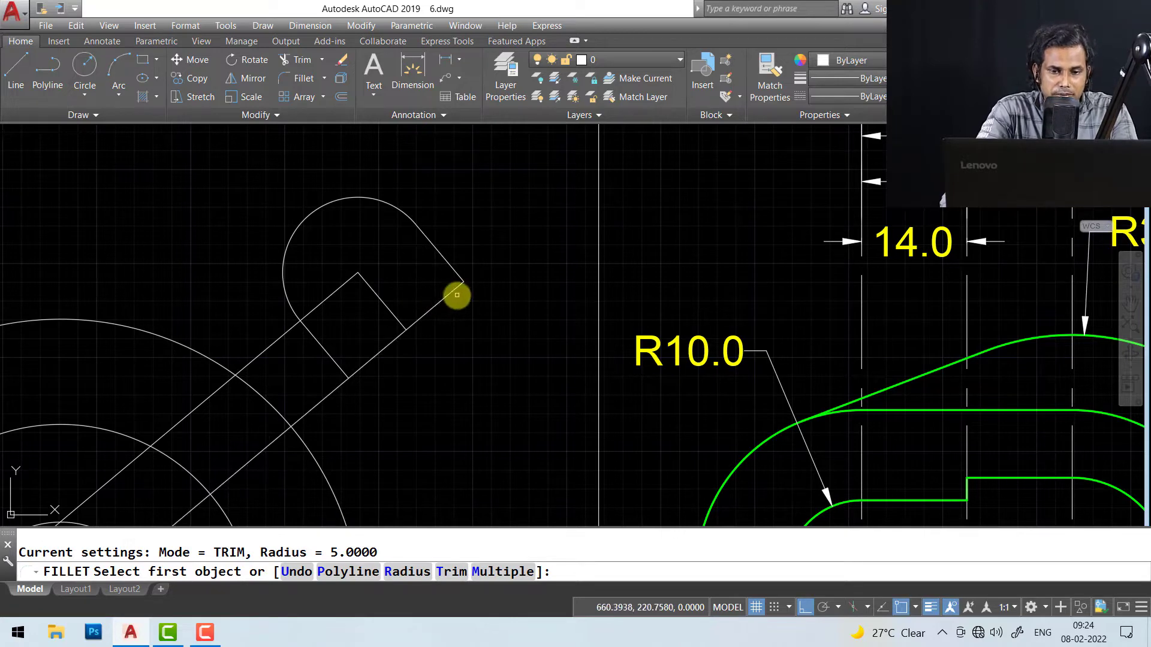
left_click(452, 292)
left_click(450, 271)
scroll(459, 288, "down", 4)
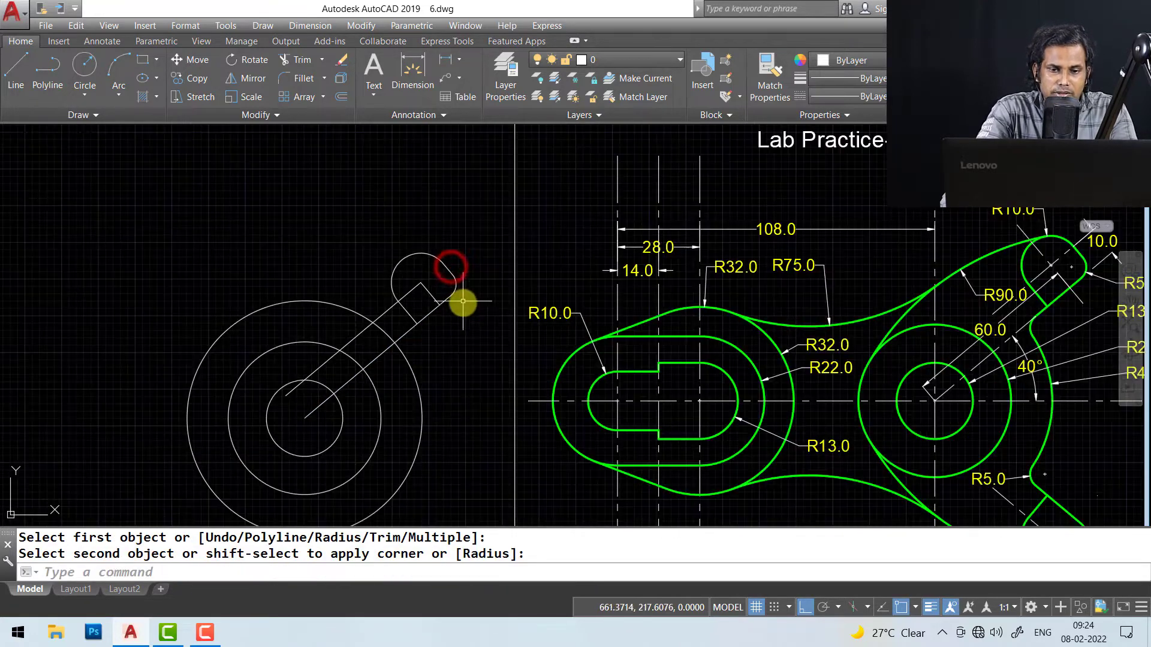
- Extend the short middle line to the arm's rounded arc and the upper long line to the arm's outer end line
middle_click_drag(463, 327, 418, 323)
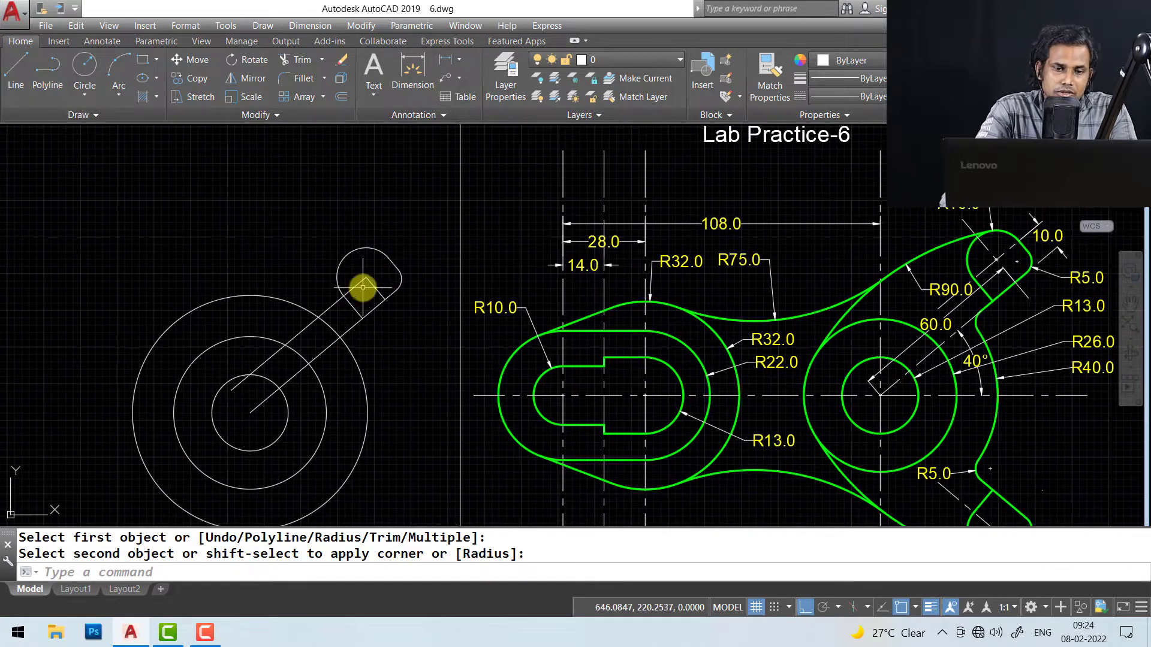
type("ex")
key("Return")
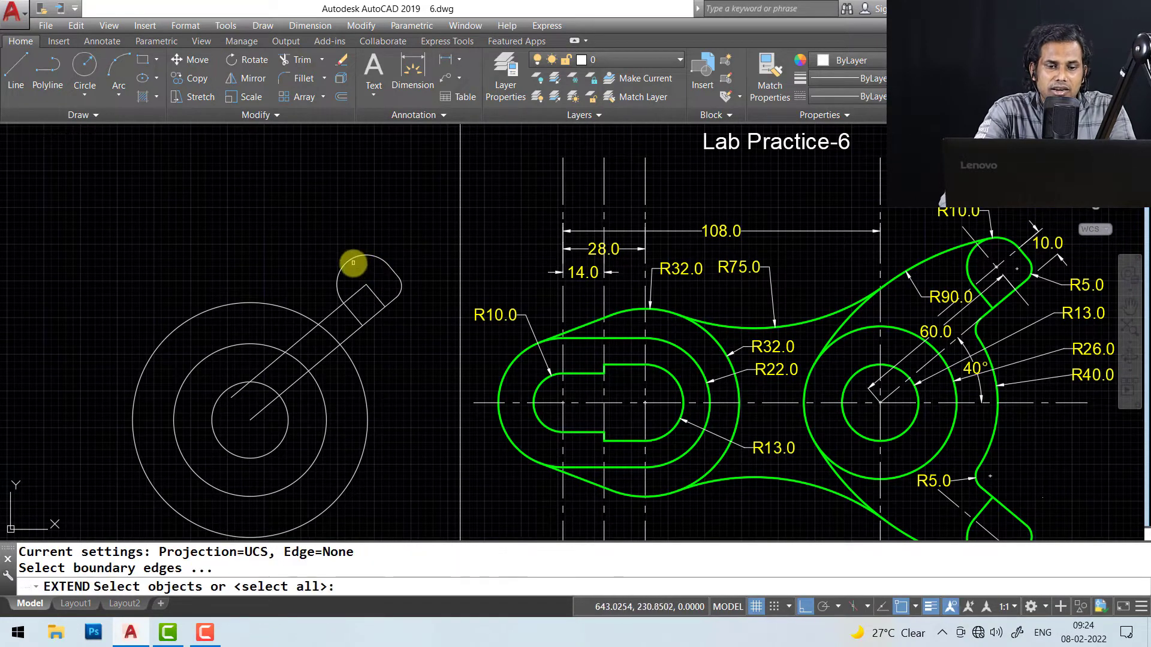
right_click(350, 261)
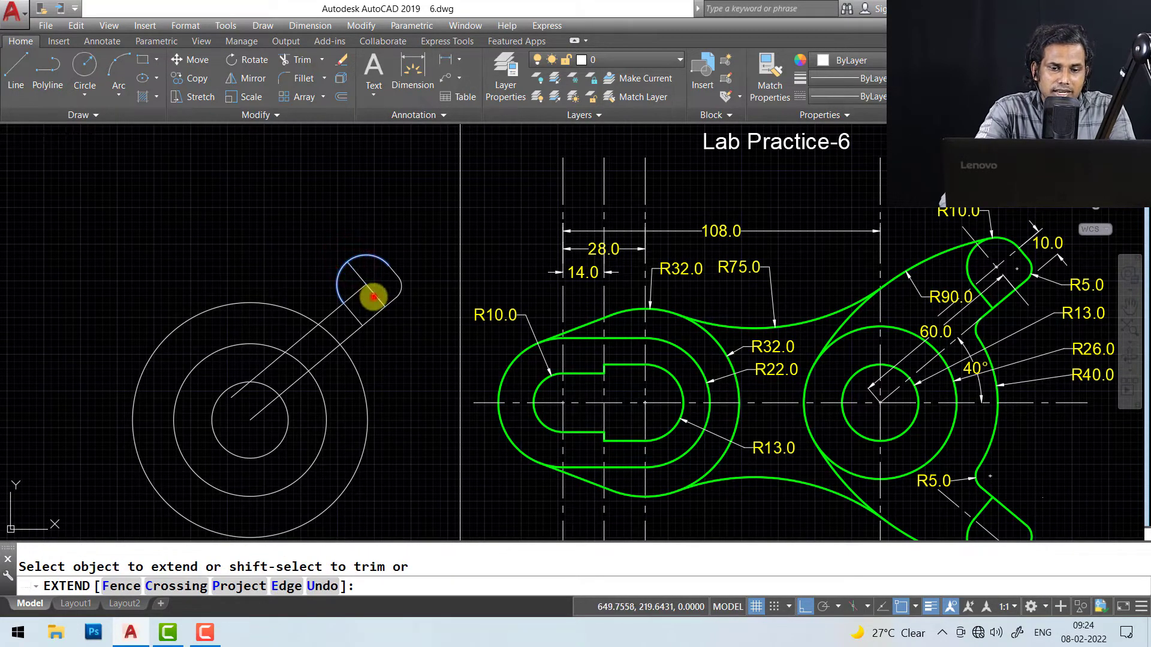
left_click(358, 290)
key("Escape")
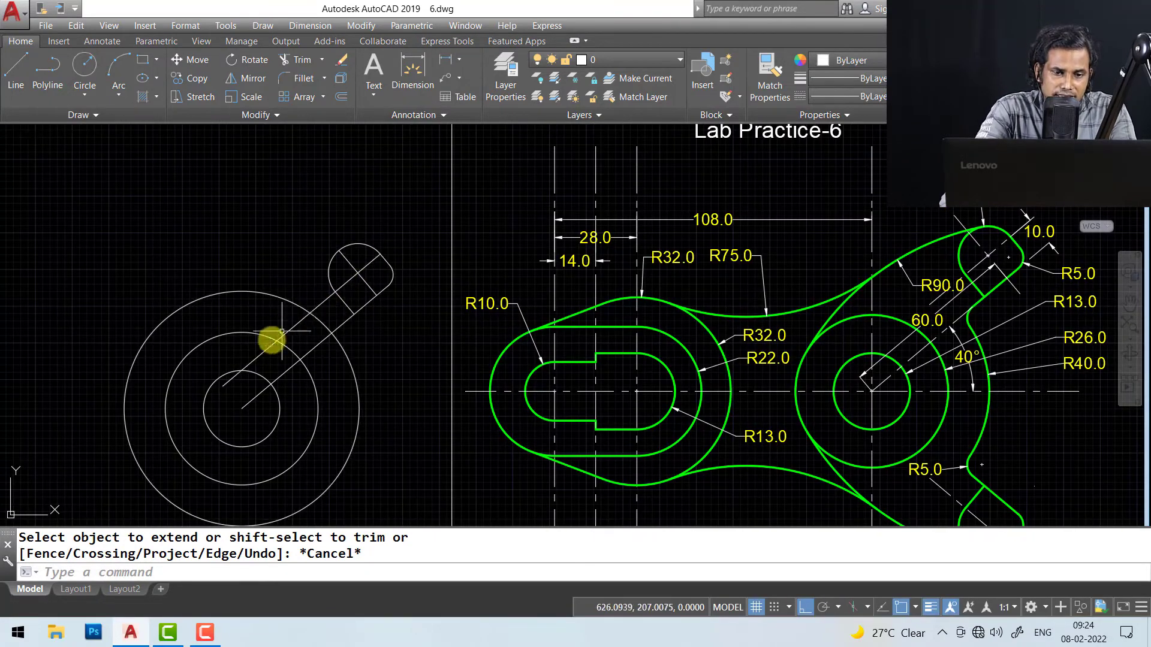
- Trim the arm's upper long line back to the short line at its rounded end
type("tr")
key("Return")
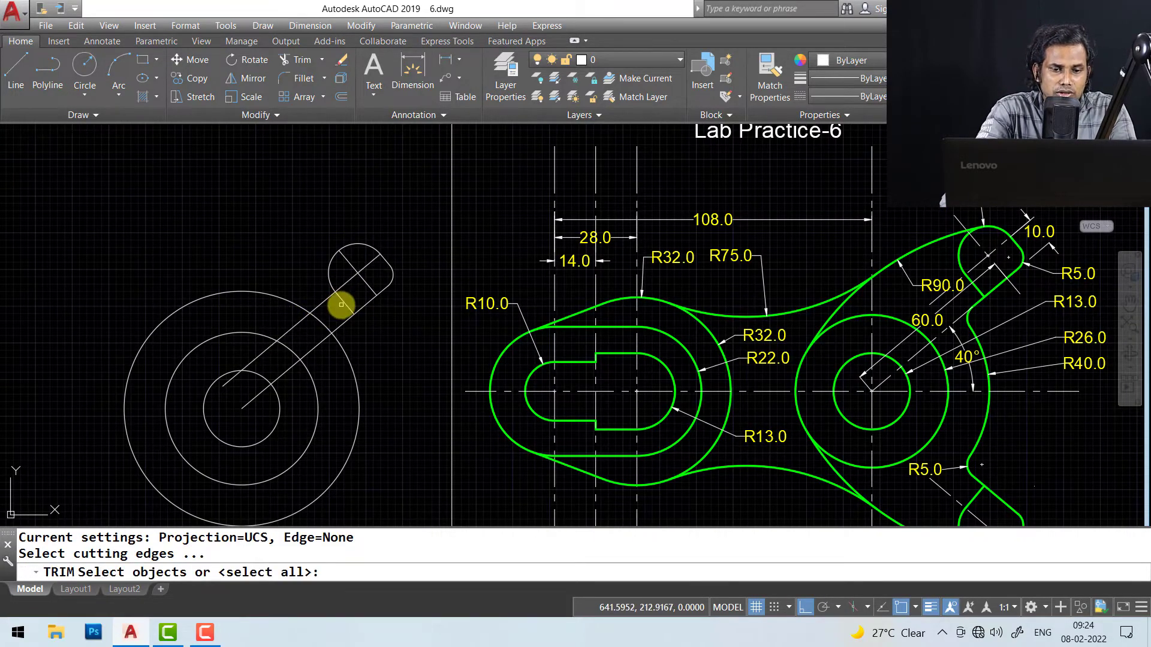
key("Return")
left_click(324, 304)
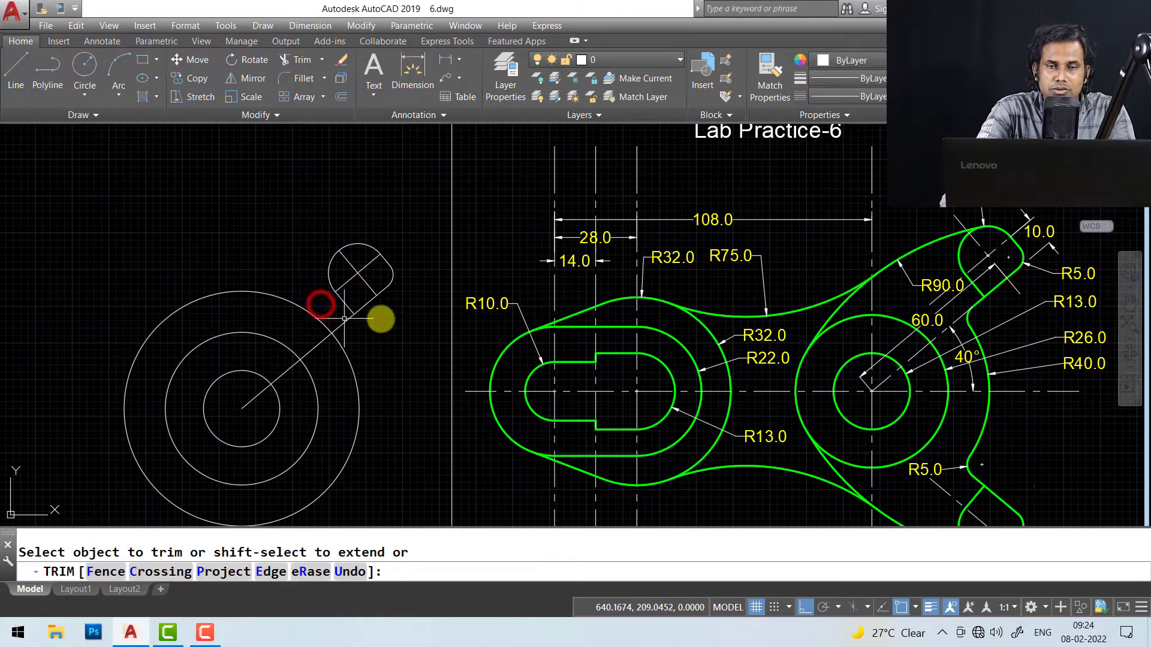
key("Escape")
- Mirror the whole arm about the hub circles' horizontal centre axis, keeping the original
middle_click_drag(343, 324, 322, 305)
mouse_move(381, 348)
middle_mouse_down()
mouse_move(326, 344)
mouse_move(316, 329)
mouse_move(339, 345)
middle_mouse_up()
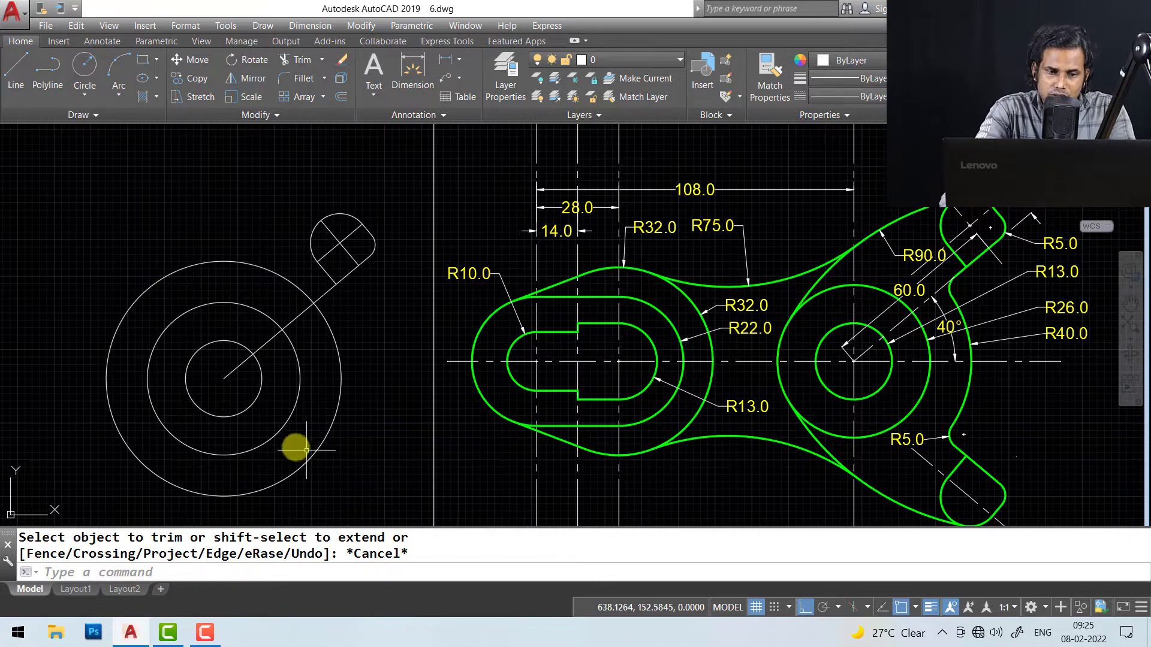
middle_click_drag(355, 478, 368, 447)
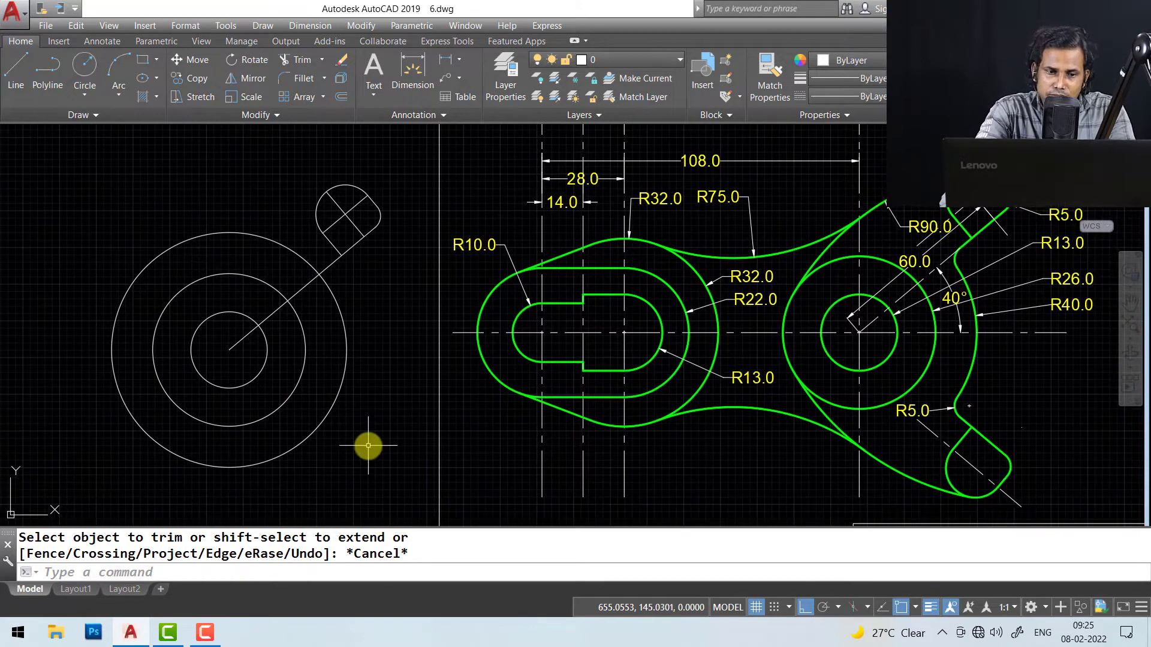
middle_click_drag(386, 352, 400, 349)
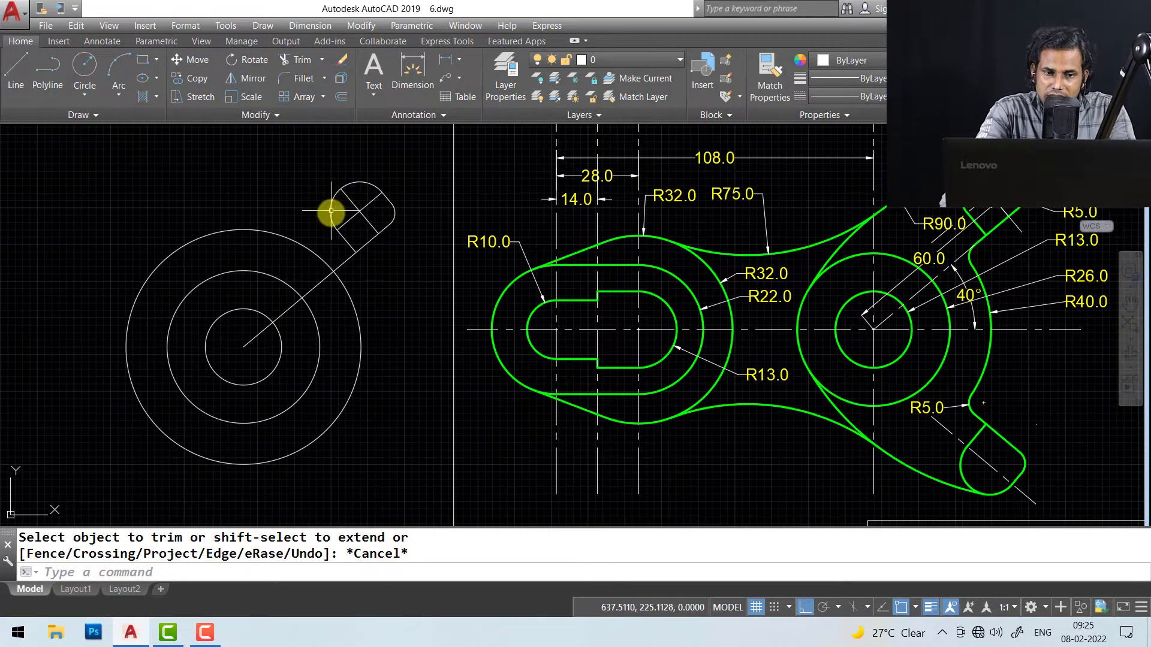
middle_click_drag(368, 232, 368, 240)
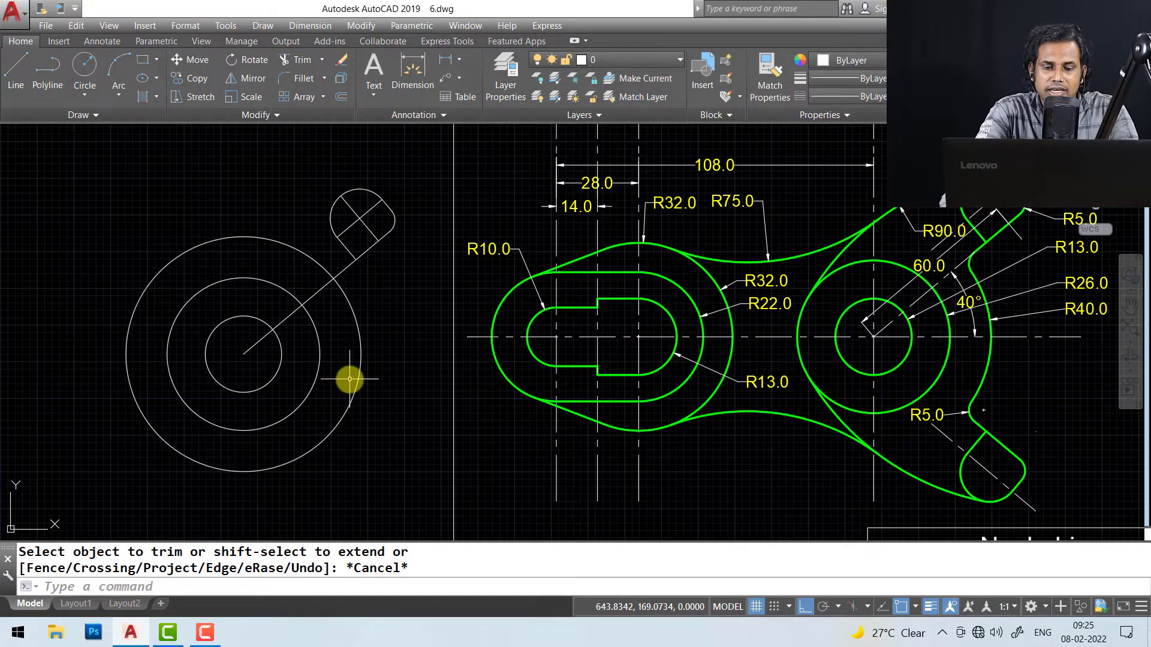
type("mi")
key("Return")
left_click(407, 163)
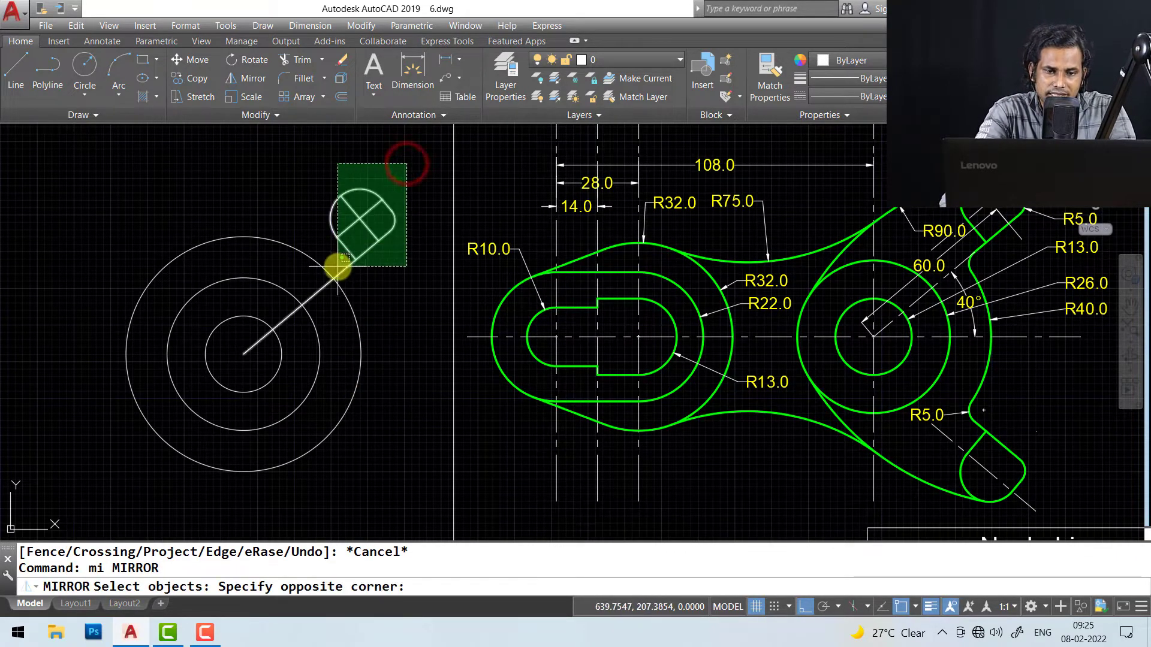
left_click(338, 266)
key("Return")
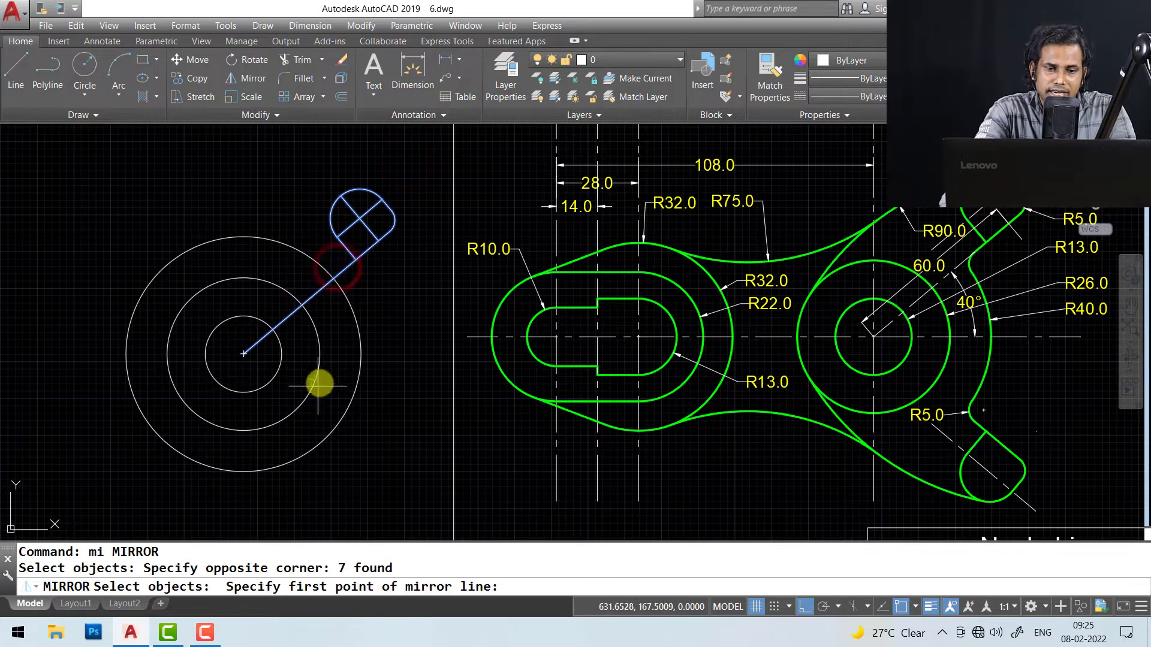
left_click(359, 354)
left_click(125, 354)
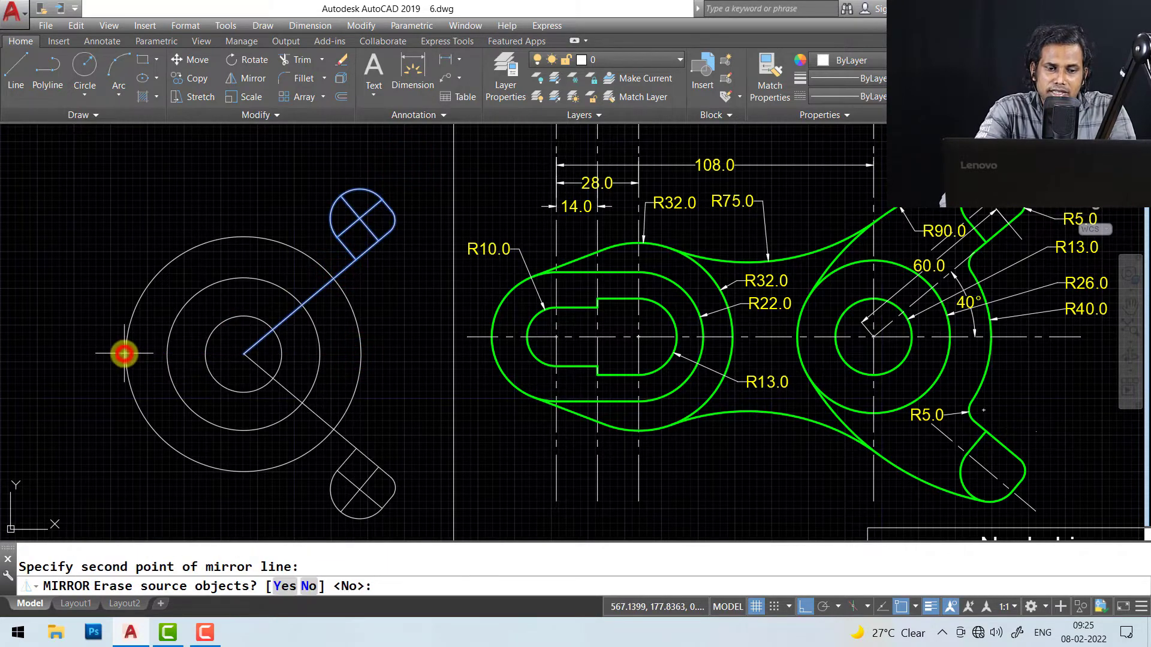
right_click(123, 351)
- Trim the outer radius-40 hub circle to the two angled arm lines, keeping only the arc between the arms
middle_click_drag(398, 444, 408, 429)
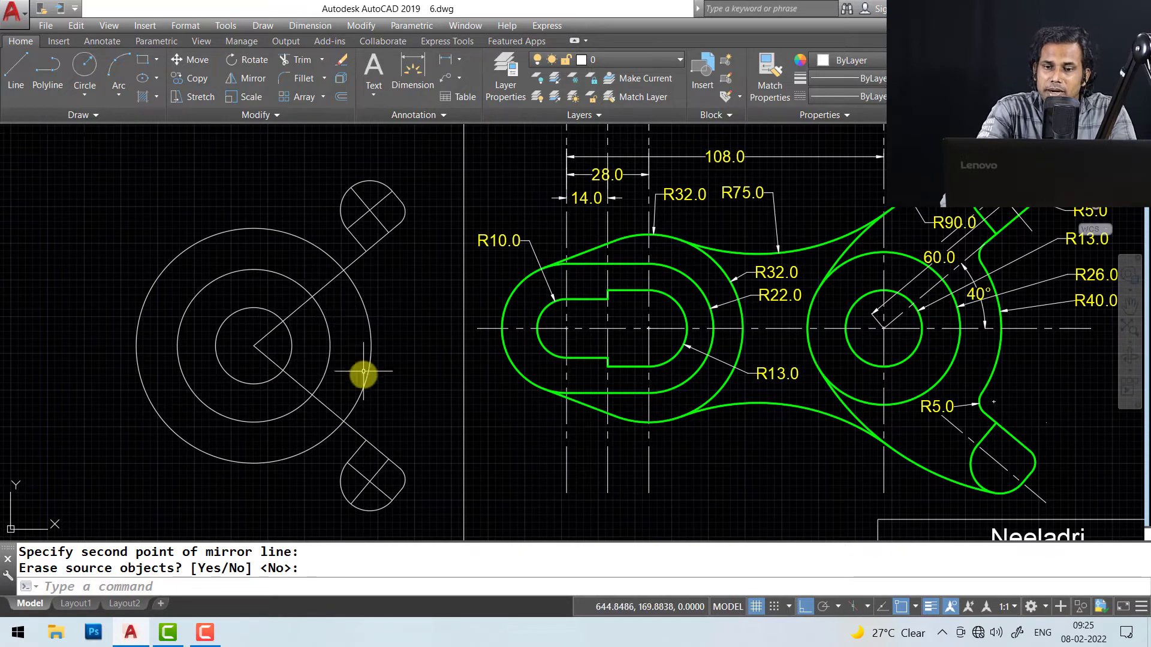
middle_click_drag(367, 373, 353, 382)
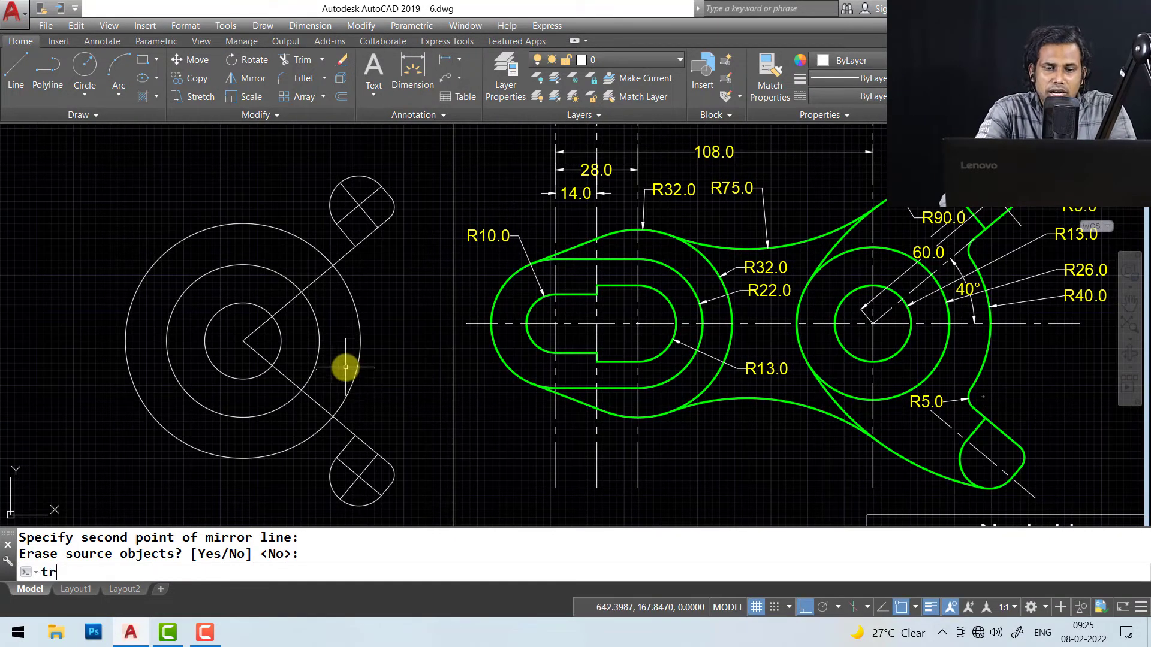
key("Return")
left_click(321, 274)
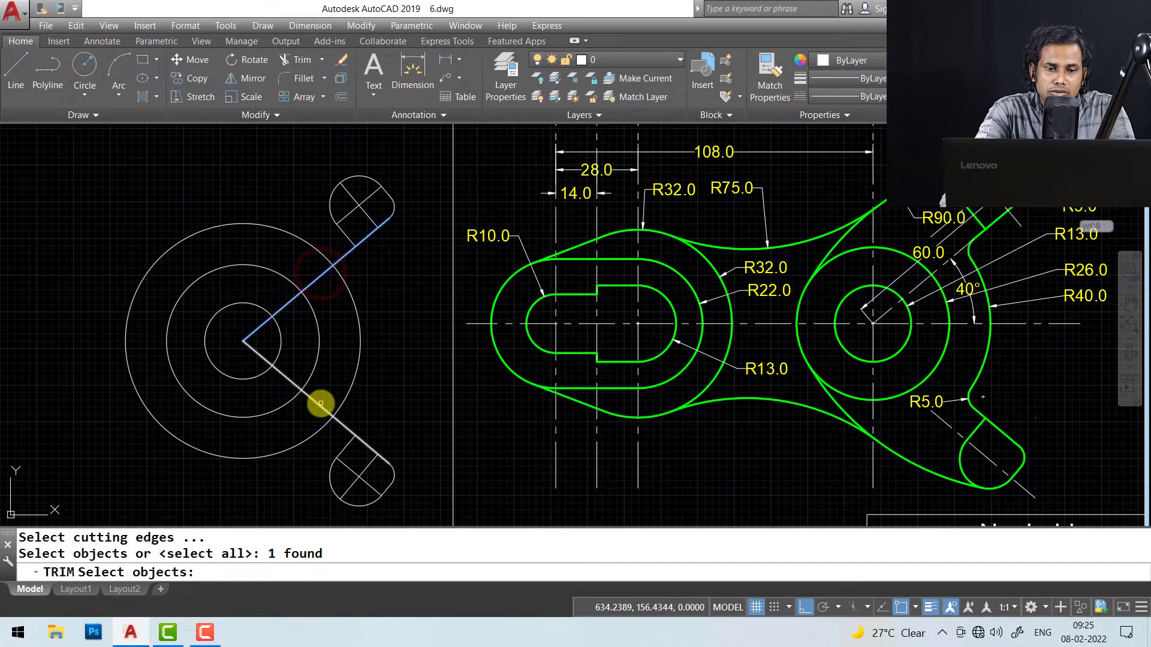
left_click(321, 403)
right_click(311, 434)
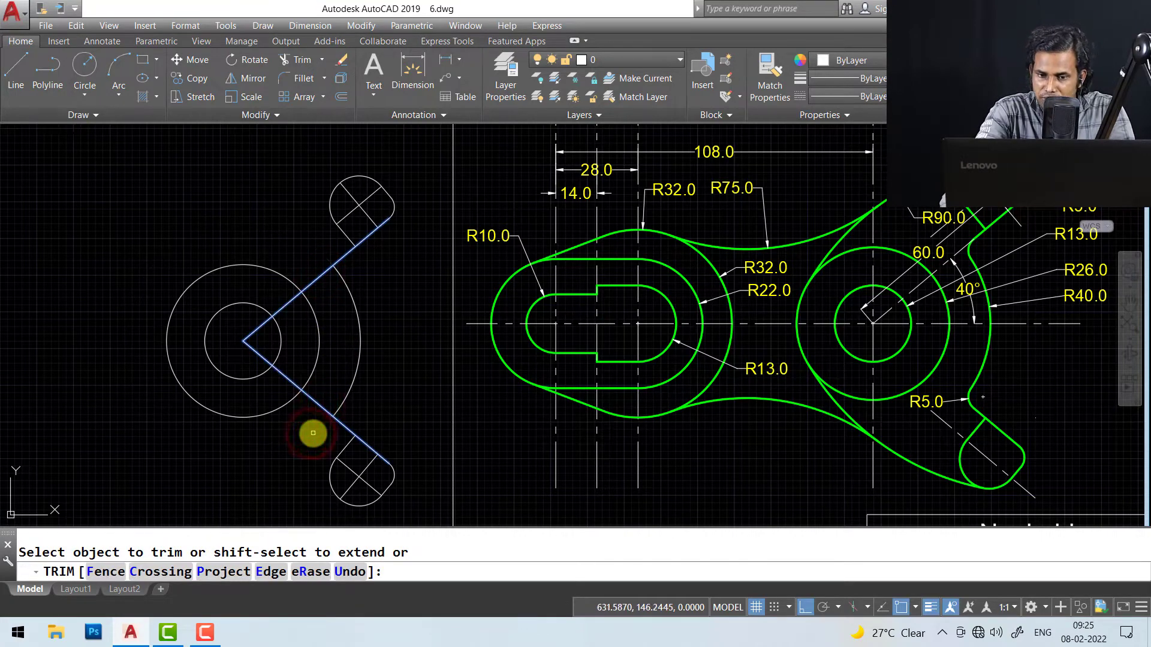
key("Escape")
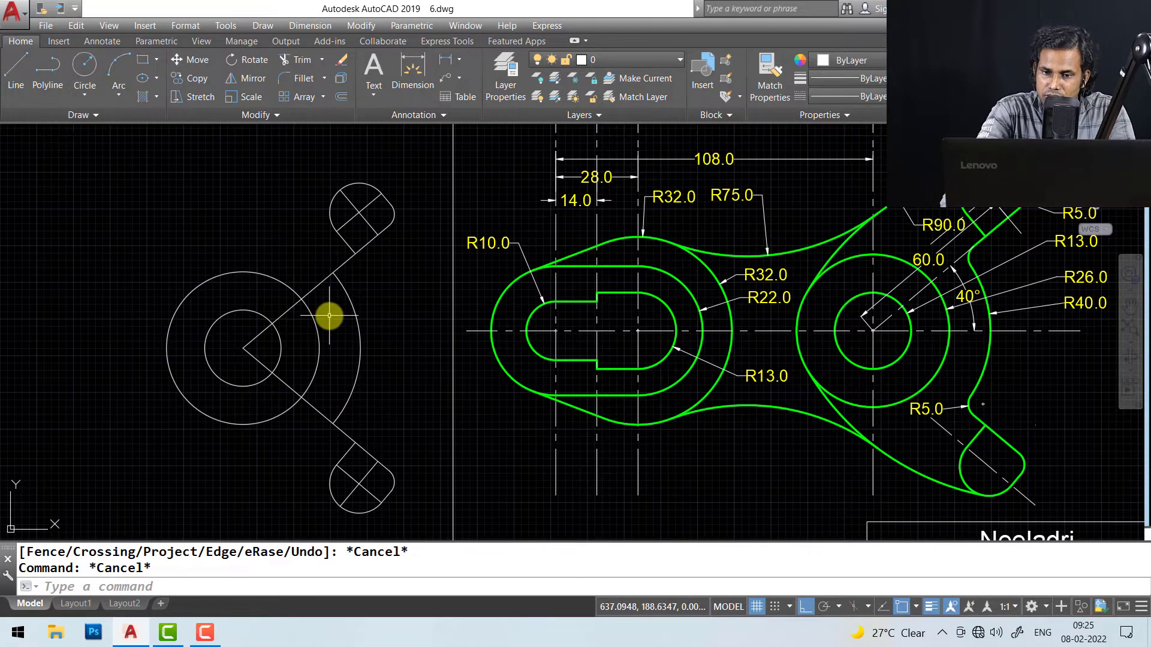
- Trim both angled arm lines inside the radius-40 arc, removing the parts running to the hub centre
type("r")
key("Return")
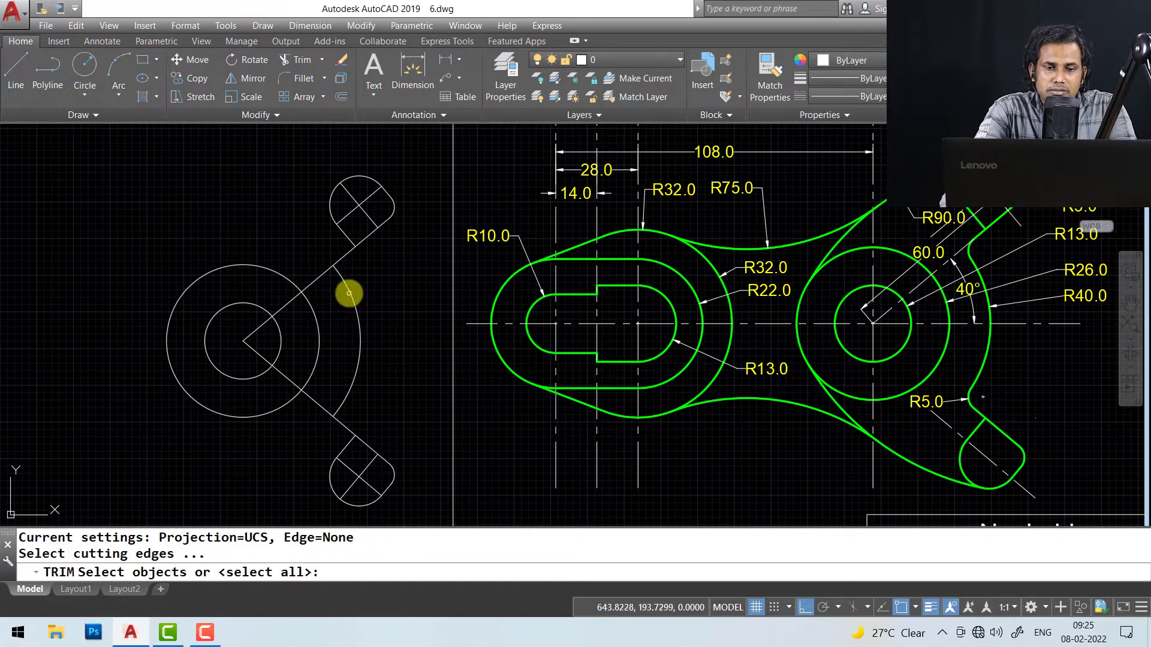
left_click(351, 291)
key("Return")
left_click(324, 276)
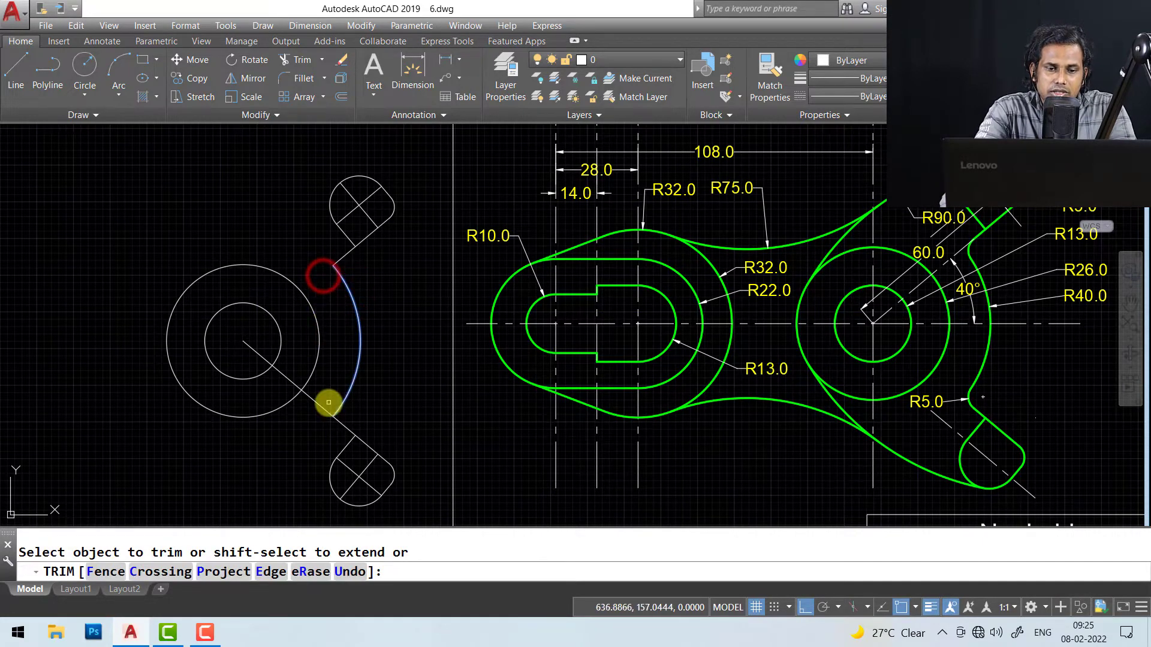
left_click(325, 409)
key("Escape")
key("Escape")
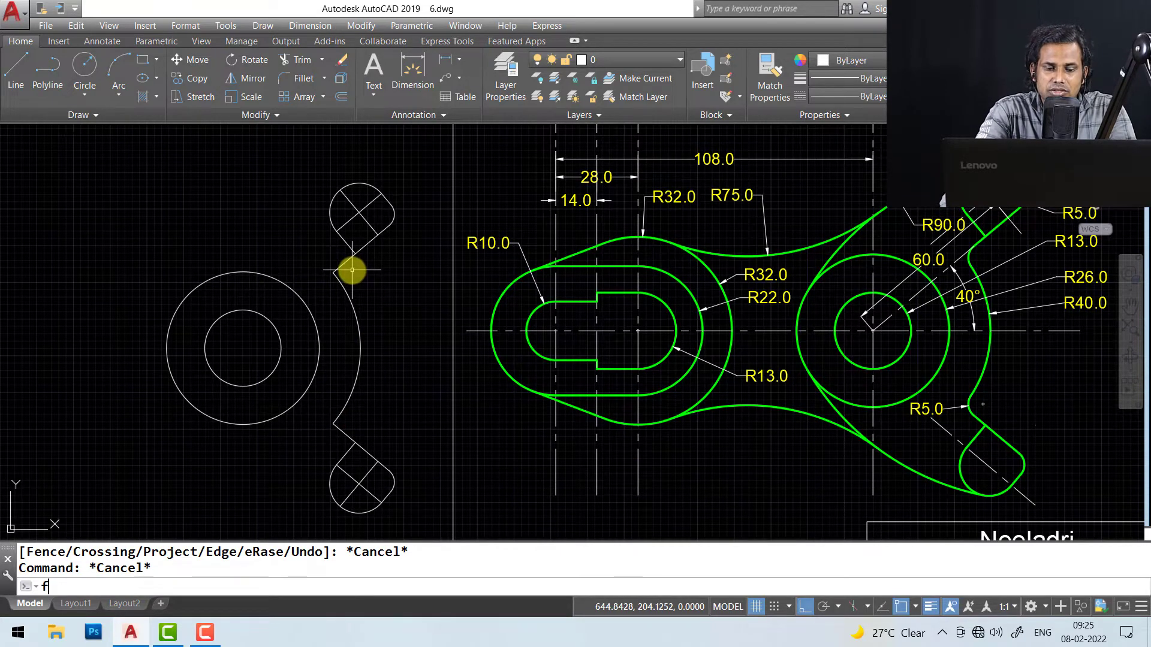
- Fillet both corners between the radius-40 arc and the lower and upper arm lines with radius 5
type("f")
key("Return")
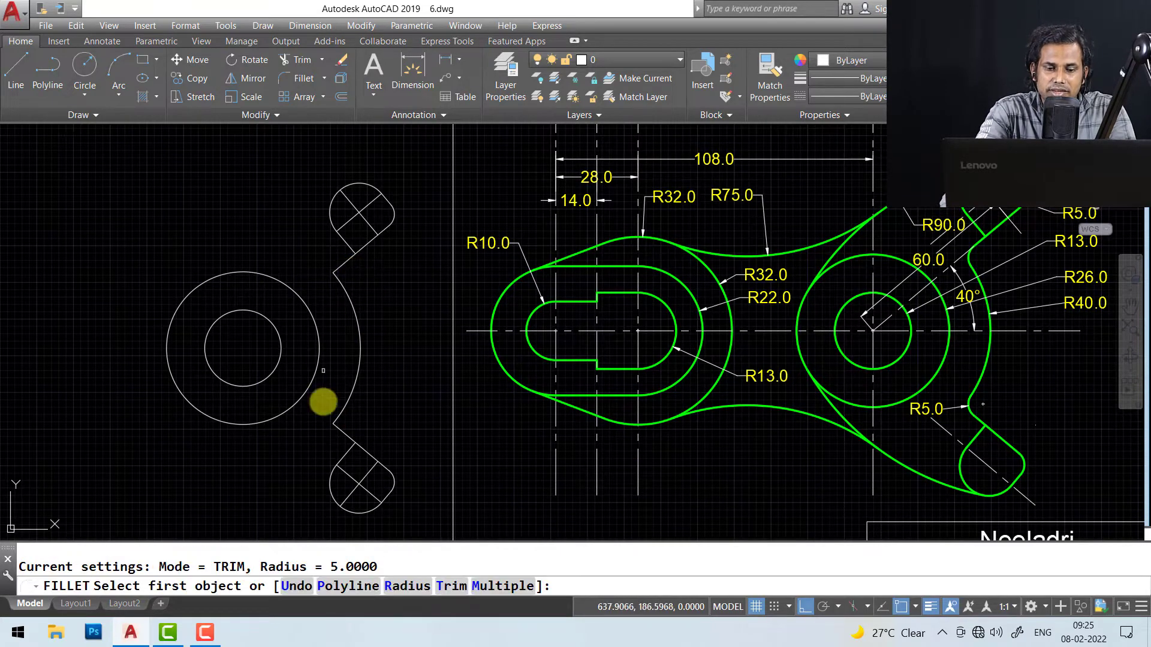
left_click(340, 414)
left_click(342, 427)
key("Return")
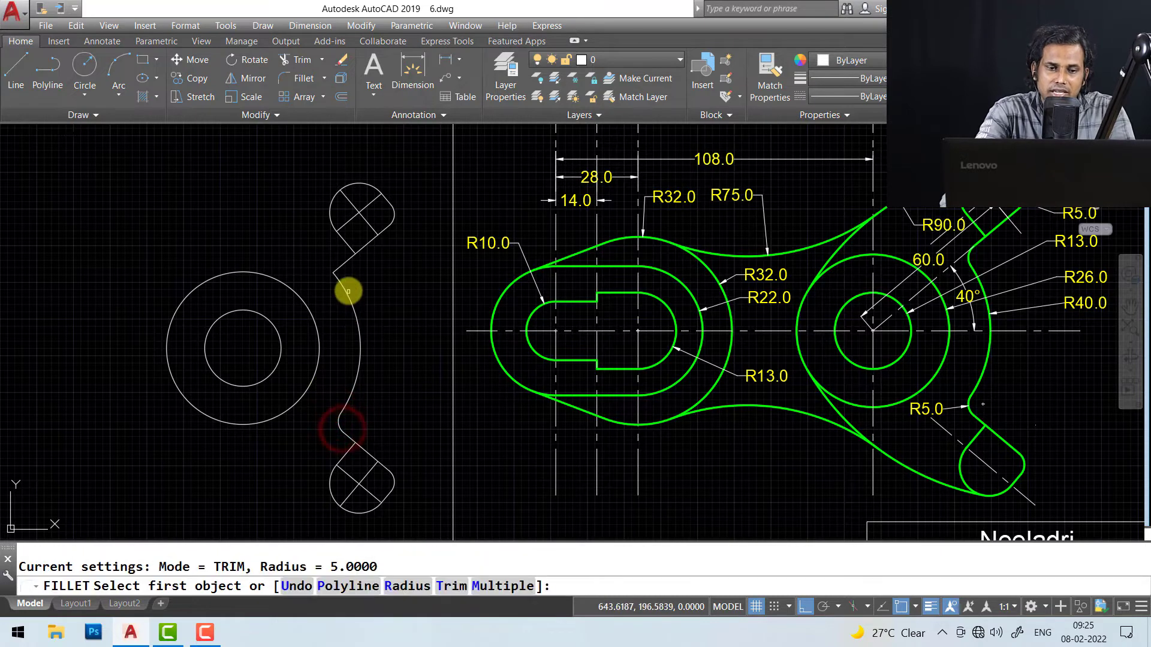
left_click(347, 291)
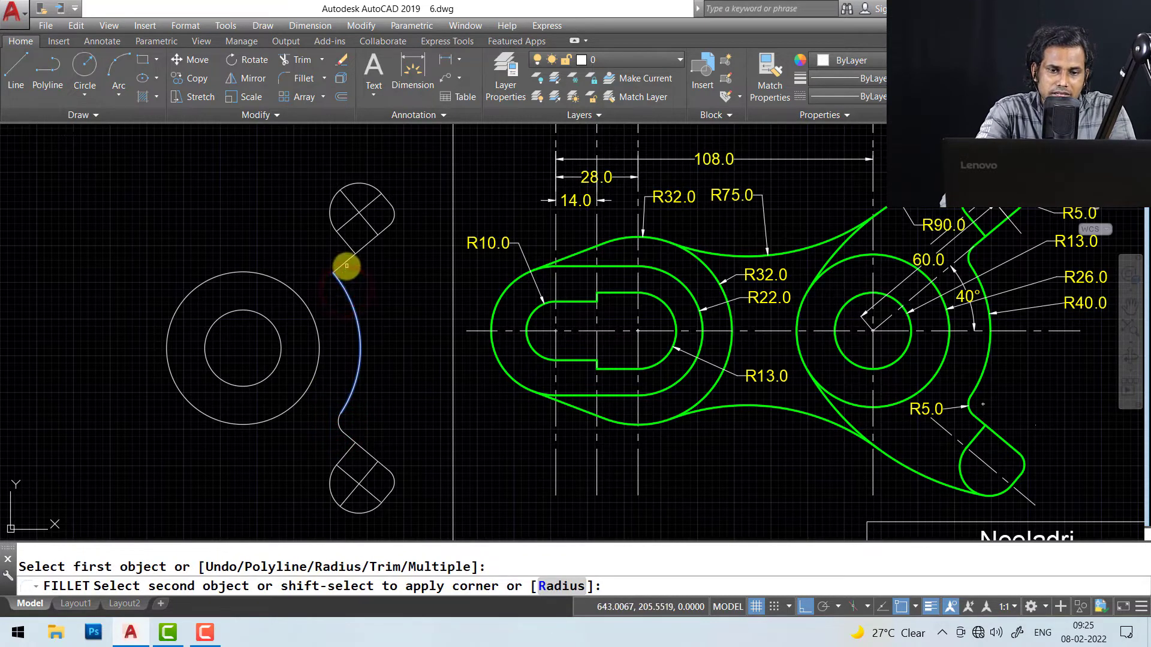
left_click(345, 265)
middle_click_drag(382, 352, 396, 353)
key("Escape")
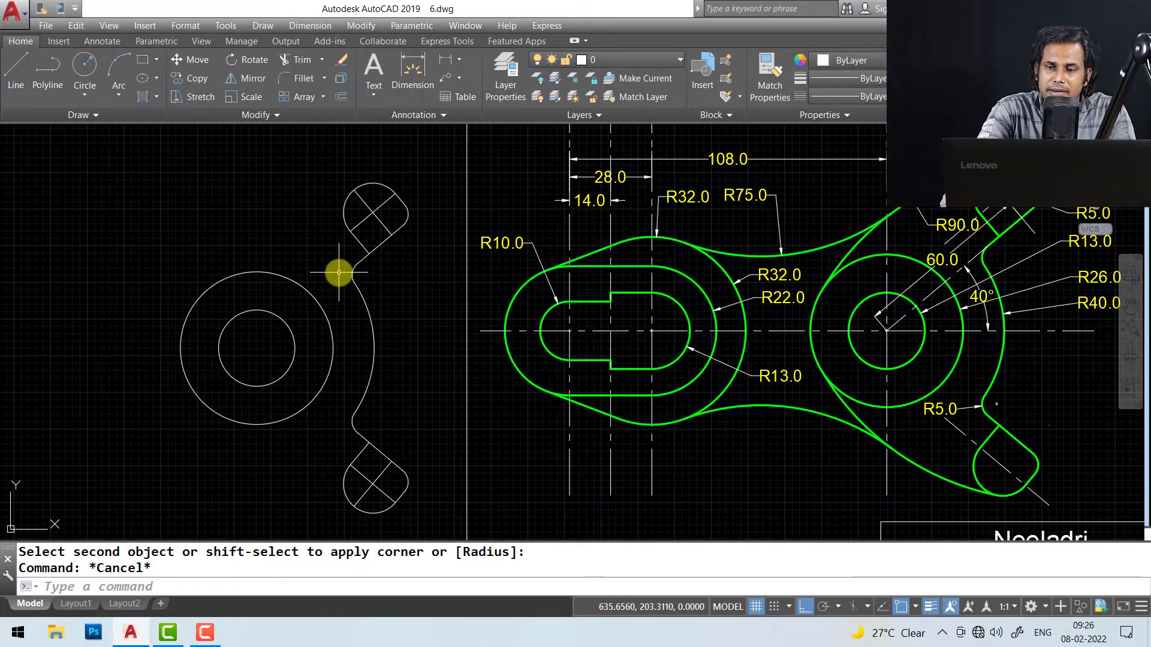
- Draw a radius-90 circle tangent to the upper left of the radius-26 hub circle and the top of the upper arm's rounded end
middle_click_drag(339, 272, 343, 275)
key("Return")
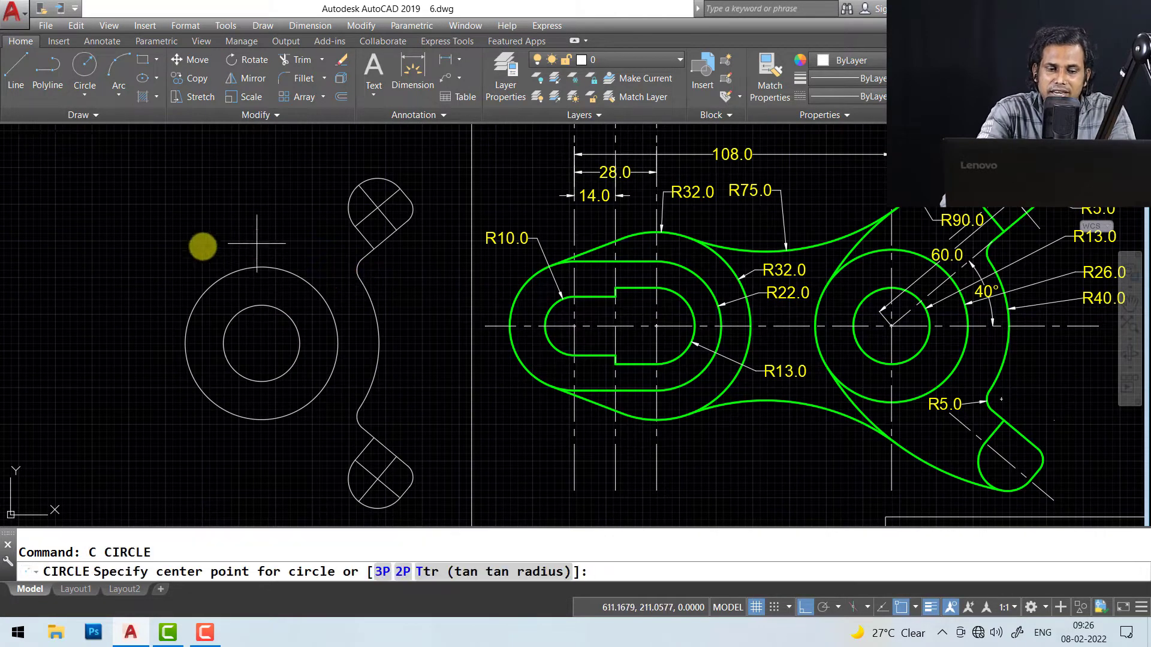
left_click(423, 571)
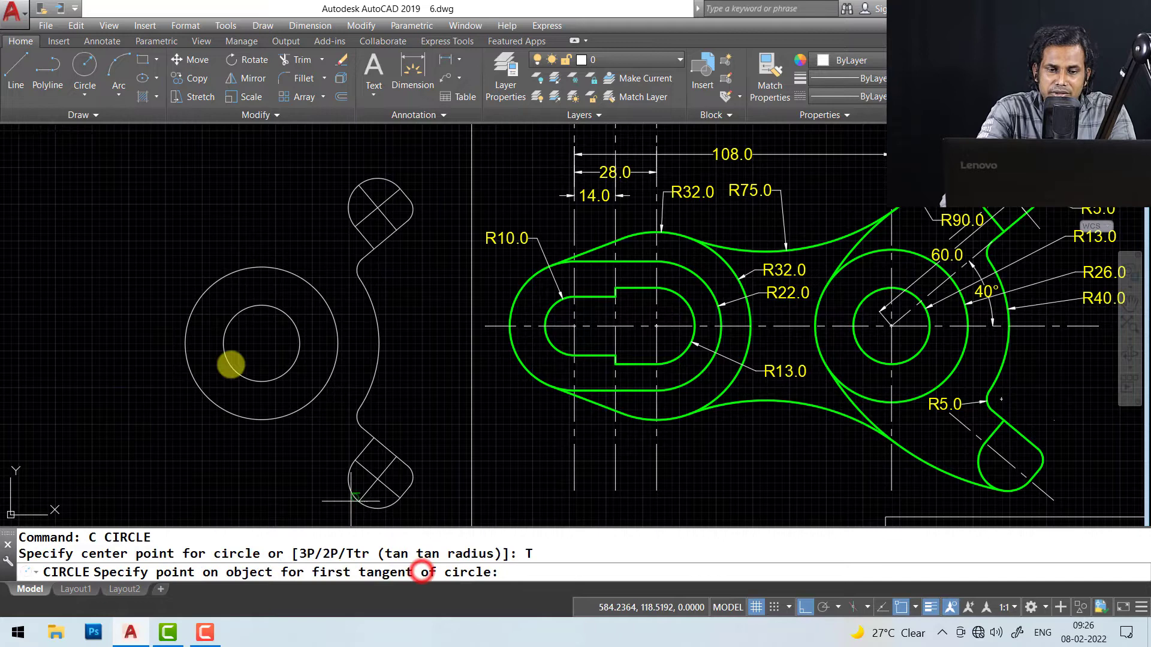
left_click(198, 295)
left_click(372, 177)
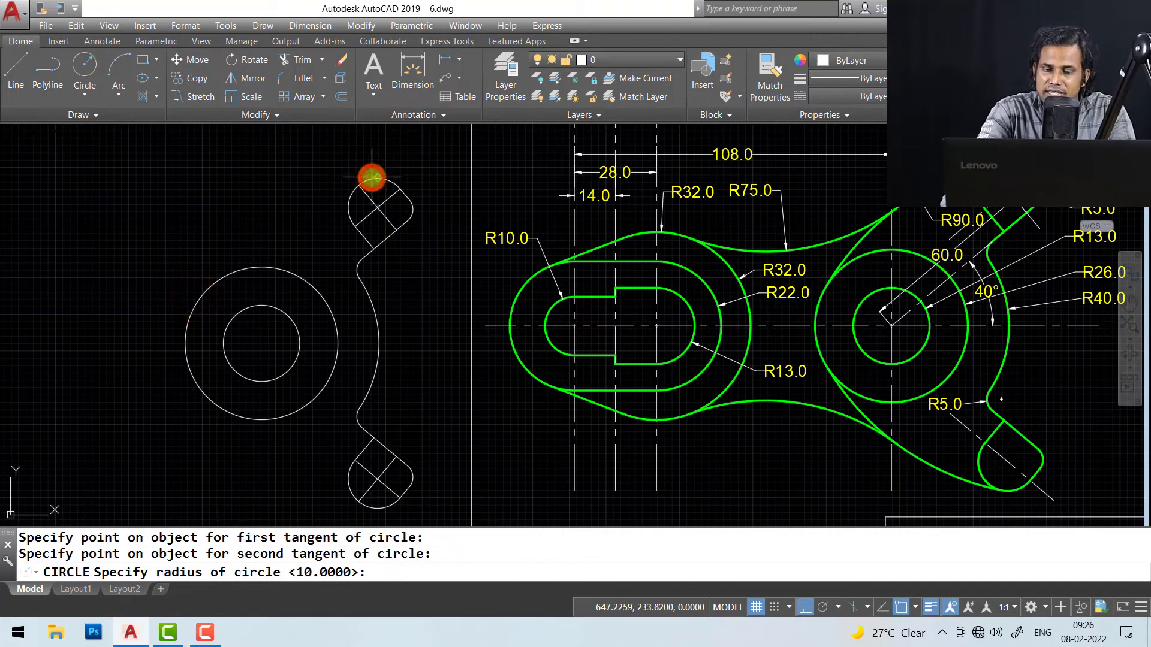
type("90")
key("Return")
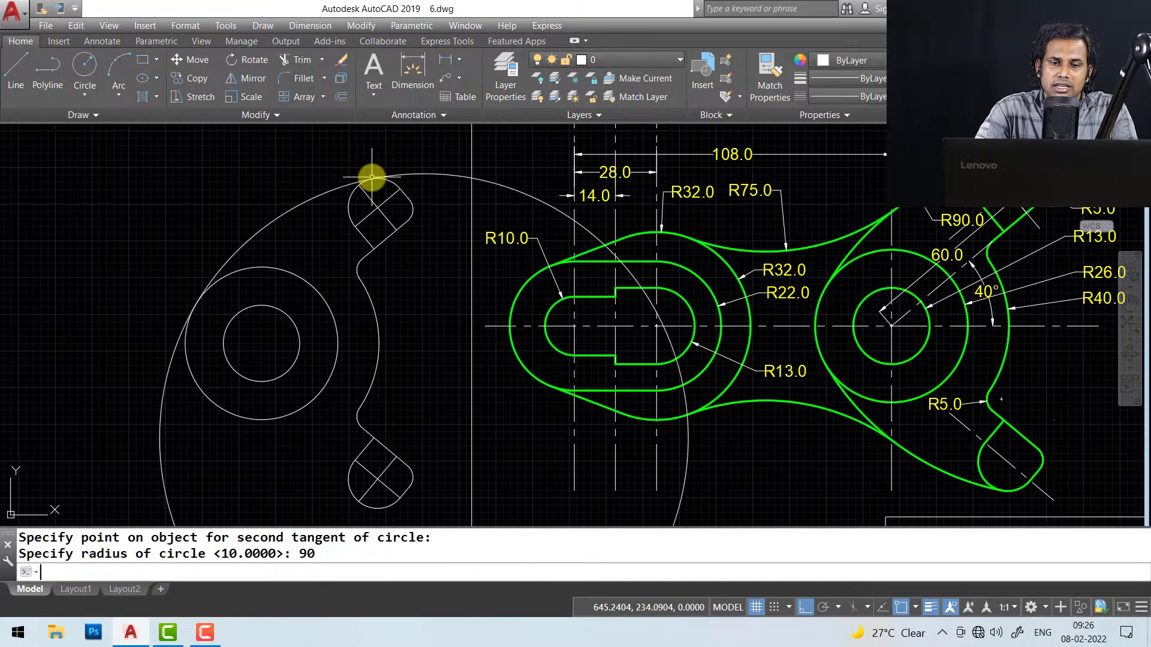
- Trim the radius-90 circle to the arc between the radius-26 hub circle and the upper arm's rounded end
type("tr")
key("Return")
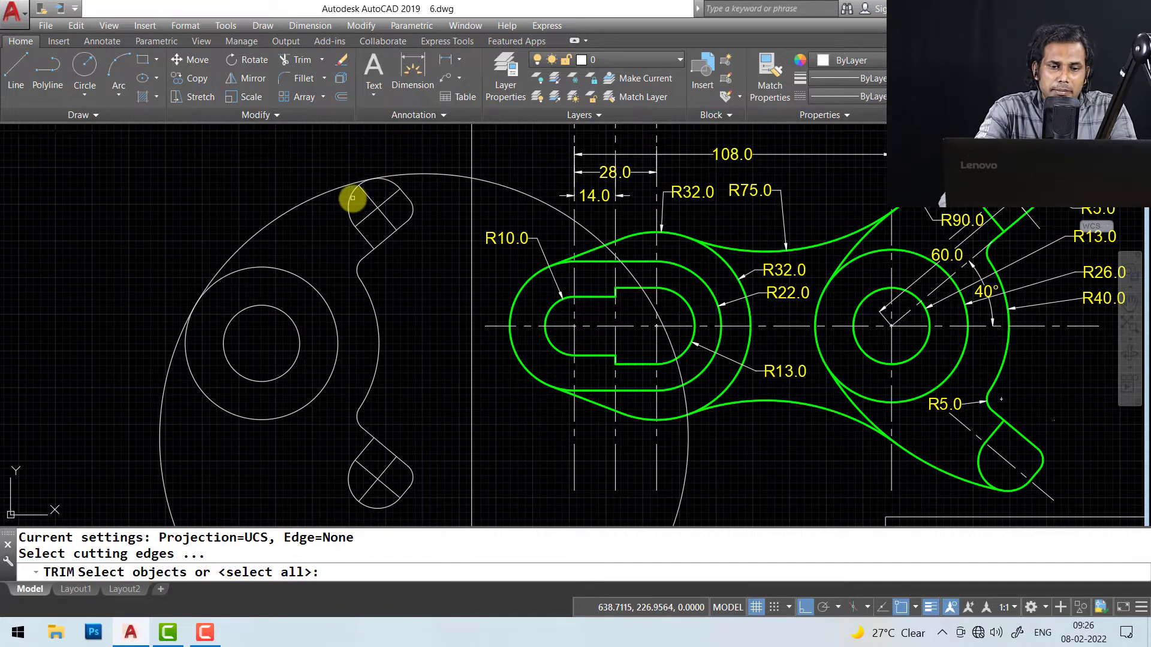
left_click(352, 197)
left_click(271, 268)
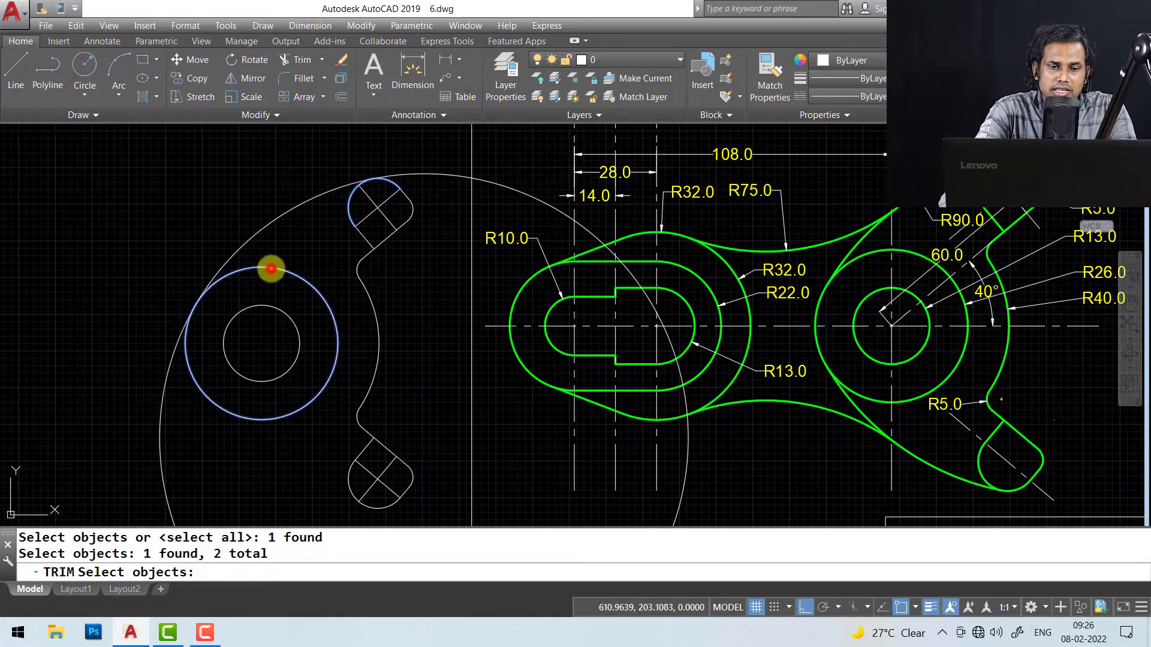
key("Return")
left_click(429, 175)
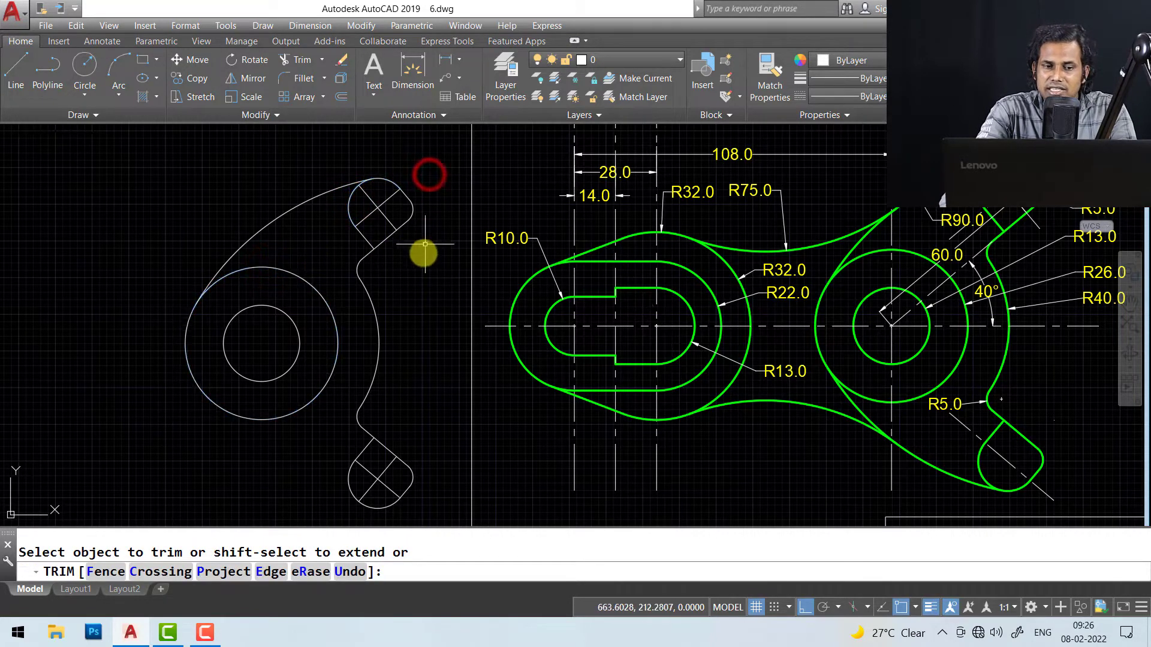
key("Escape")
- Draw a radius-90 circle tangent to the lower left of the radius-26 hub circle and the bottom of the lower arm's rounded end
middle_click_drag(482, 348, 488, 316)
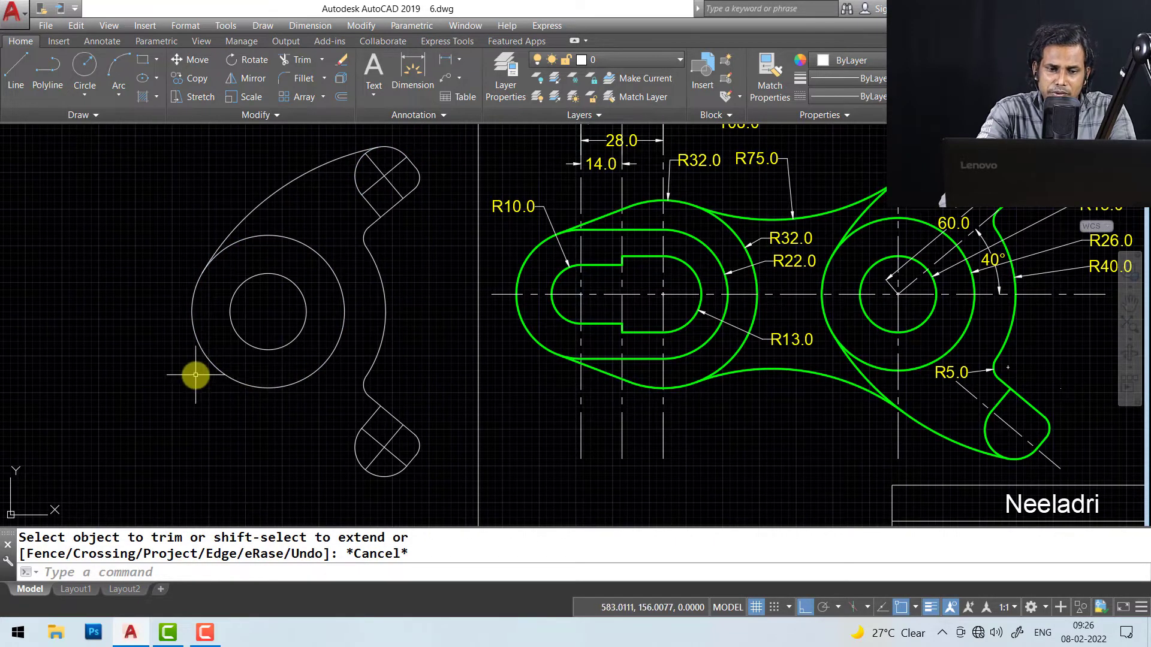
middle_click_drag(236, 398, 238, 406)
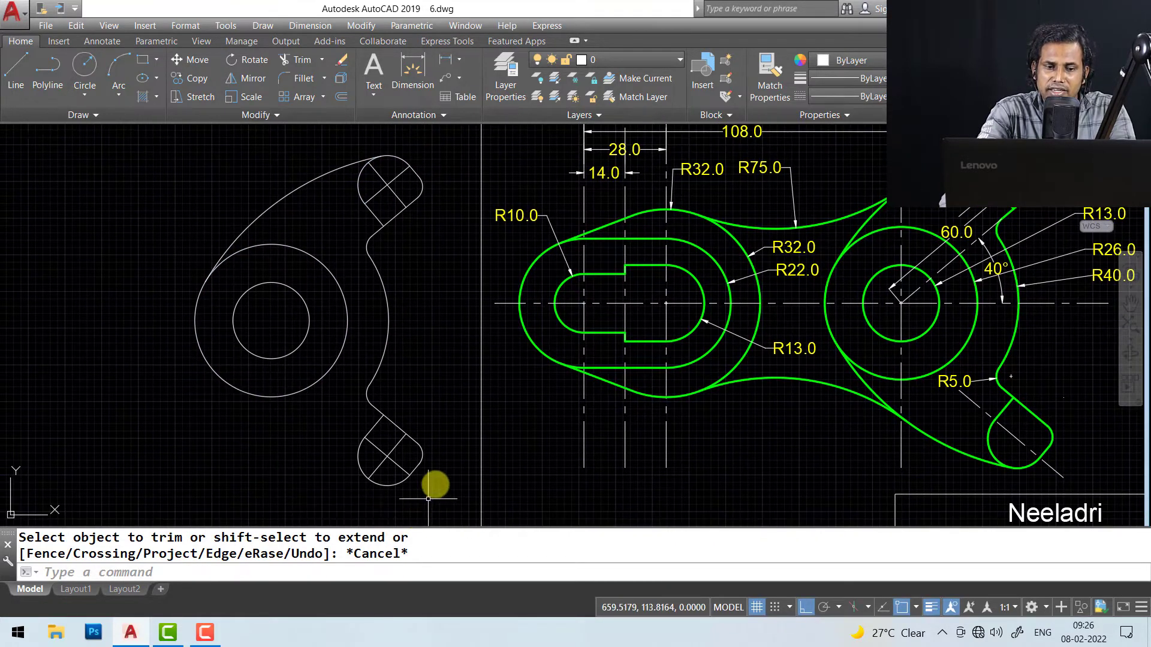
type("c")
key("Return")
type("t")
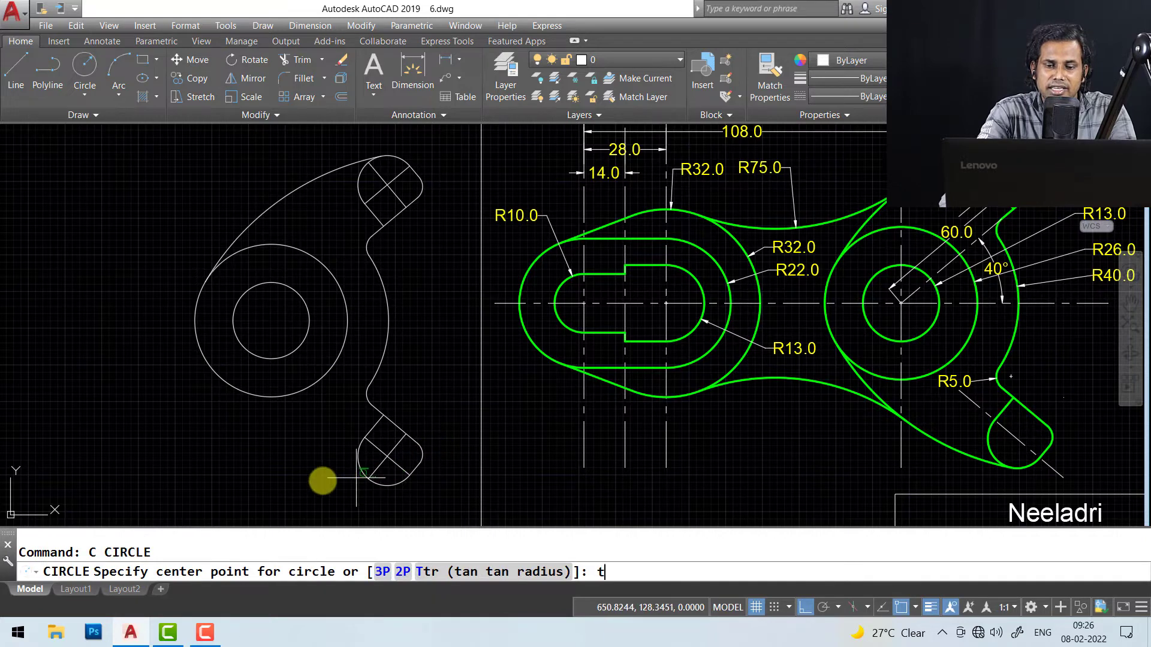
key("Return")
left_click(207, 365)
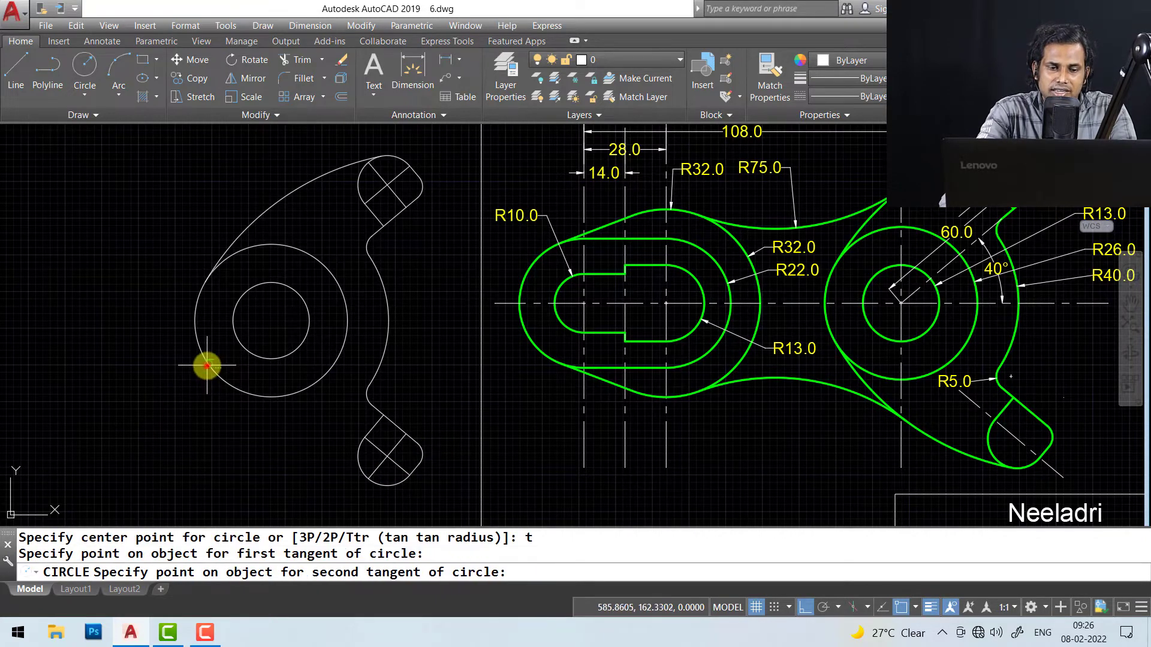
left_click(389, 488)
key("Return")
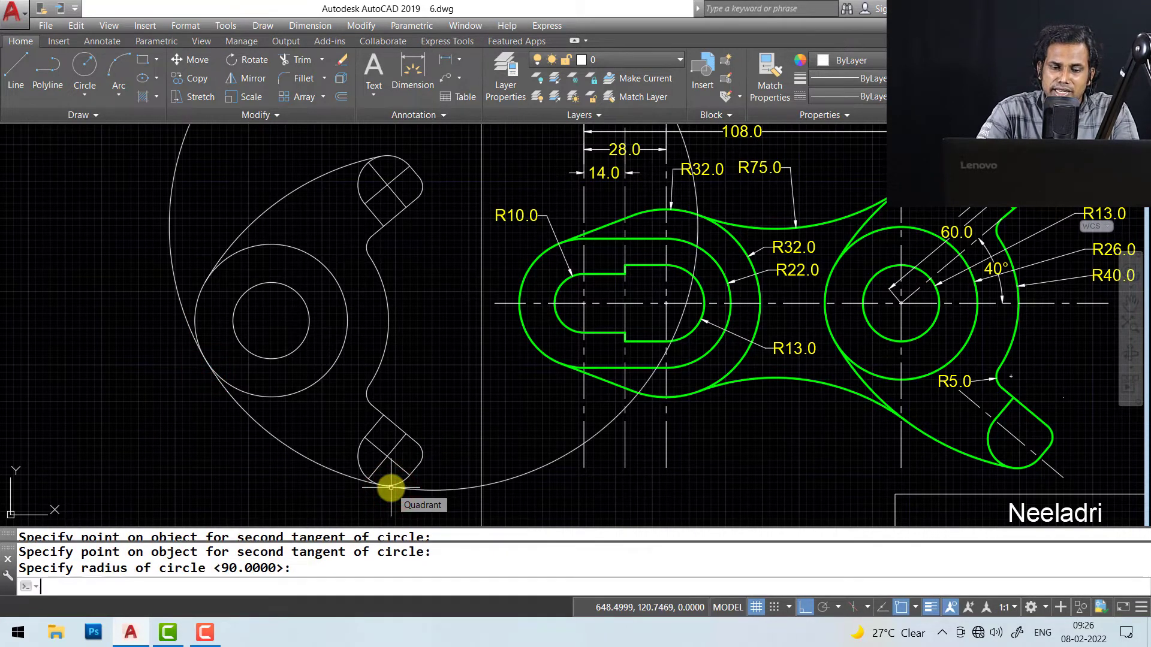
- Trim the lower radius-90 circle to the arc between the radius-26 hub circle and the lower arm's rounded end
type("tr")
key("Return")
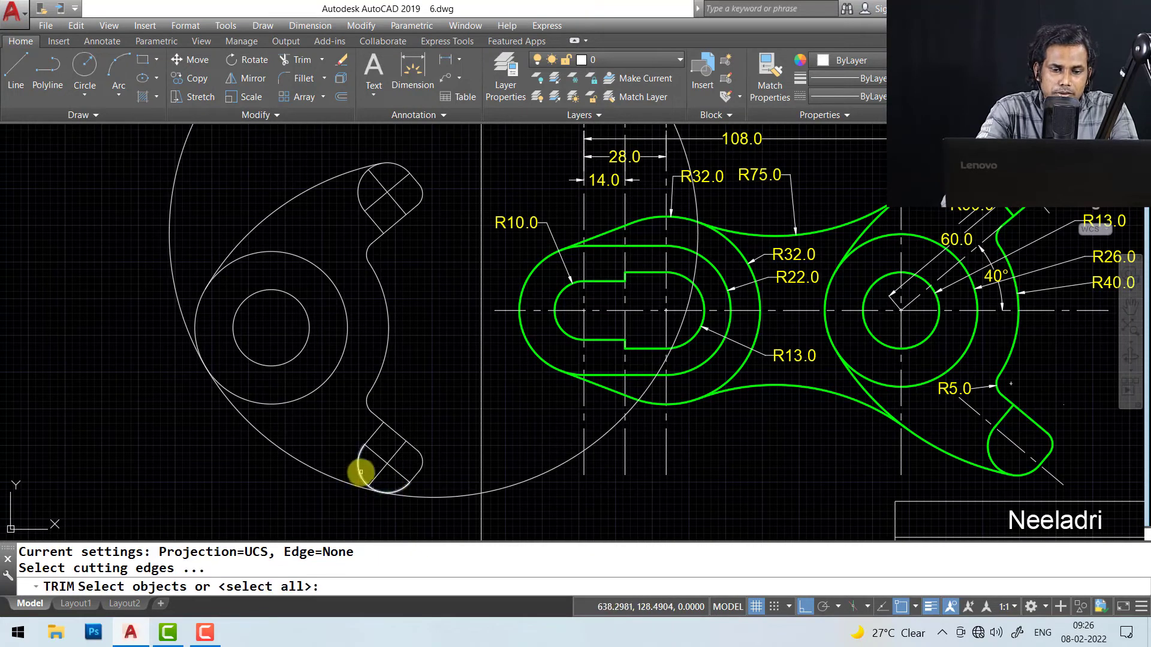
left_click(360, 472)
left_click(254, 401)
key("Return")
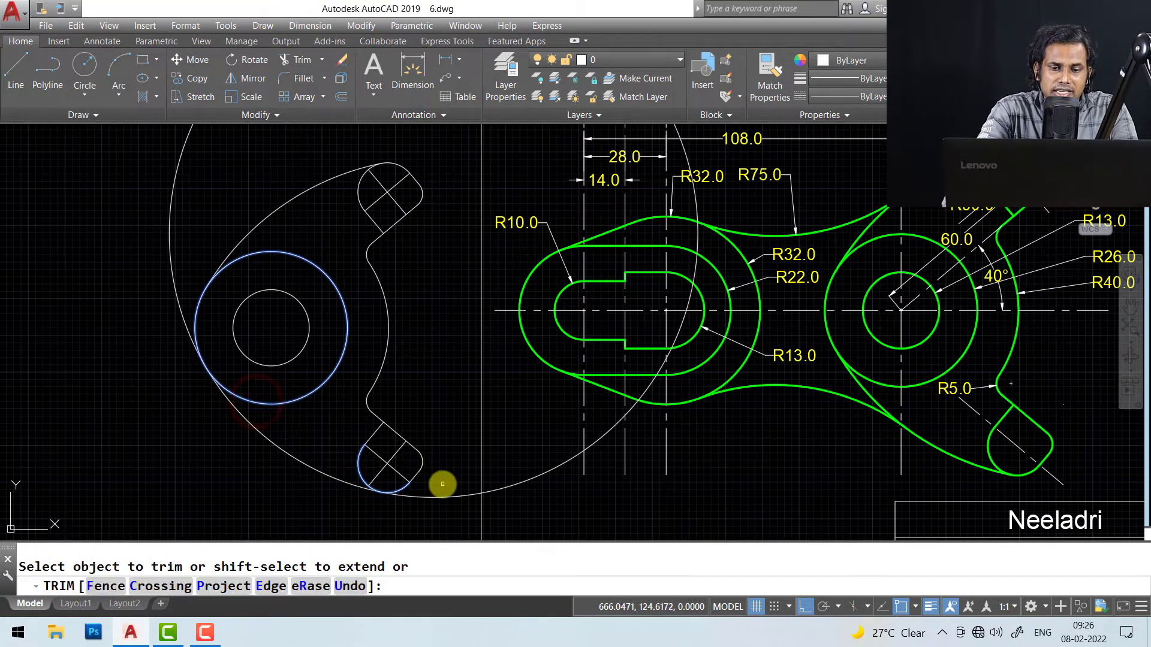
left_click(443, 484)
key("Escape")
mouse_move(356, 354)
middle_mouse_down()
mouse_move(375, 368)
mouse_move(478, 353)
middle_mouse_up()
scroll(412, 371, "down", 2)
key("Escape")
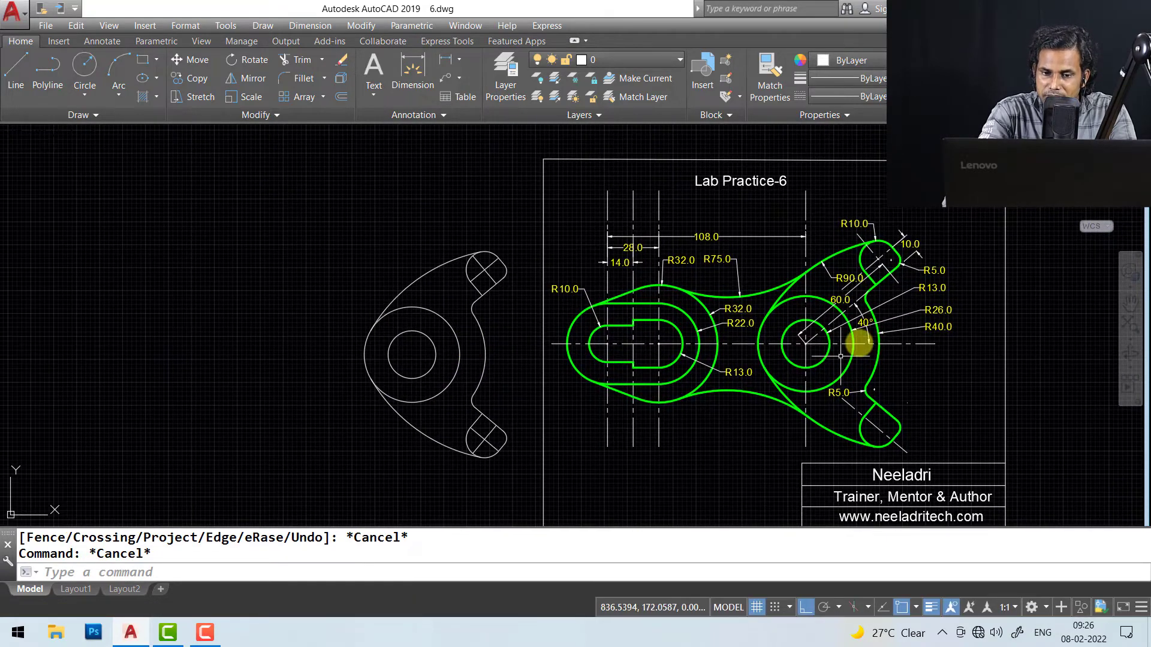
- Draw a horizontal centerline from the midpoint of the radius-40 arc through the hub center, extending well left of the hub
scroll(873, 279, "up", 2)
mouse_move(846, 340)
middle_mouse_down()
mouse_move(862, 278)
mouse_move(937, 292)
middle_mouse_up()
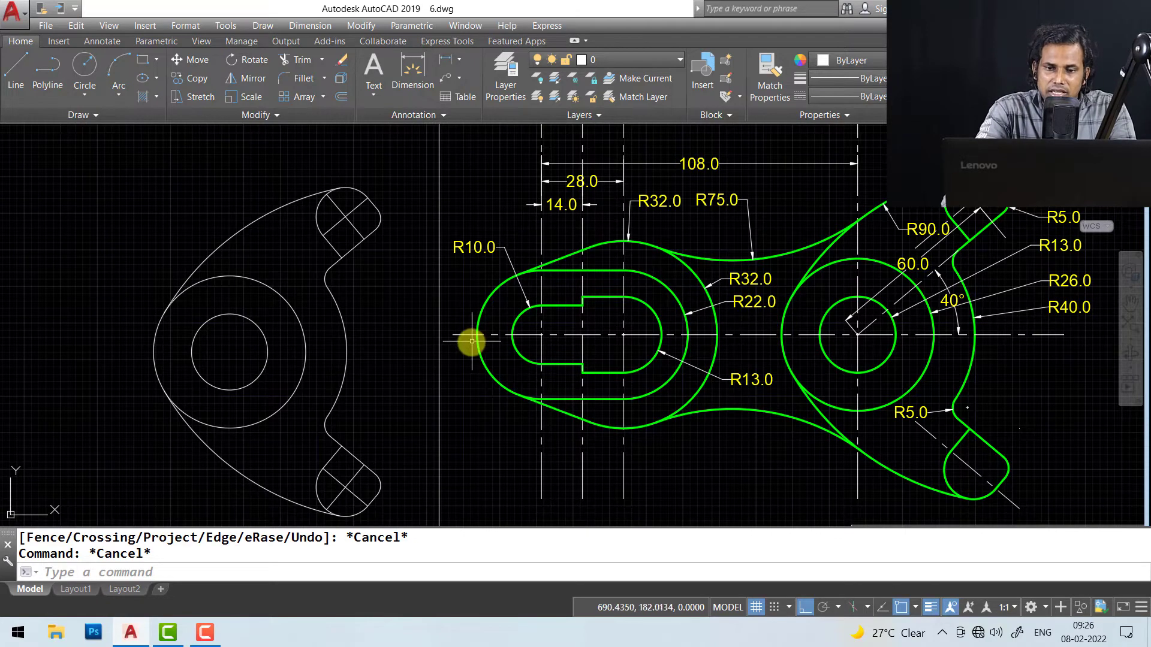
scroll(464, 354, "down", 2)
mouse_move(462, 362)
middle_mouse_down()
mouse_move(617, 375)
mouse_move(502, 376)
middle_mouse_up()
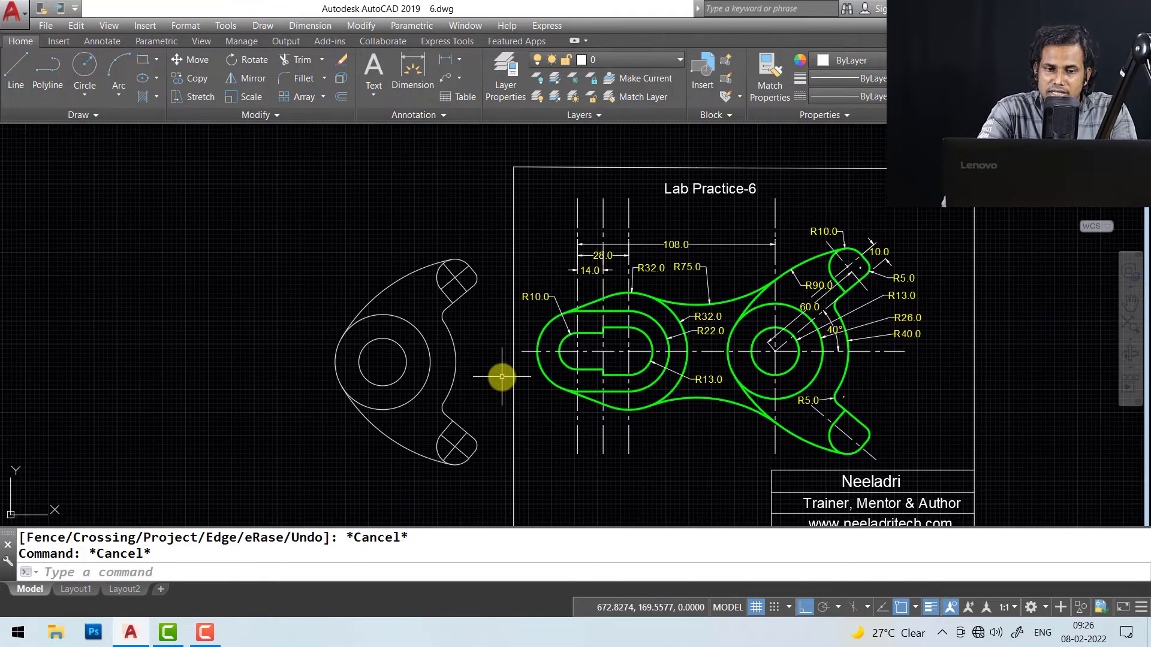
key("Return")
left_click(454, 362)
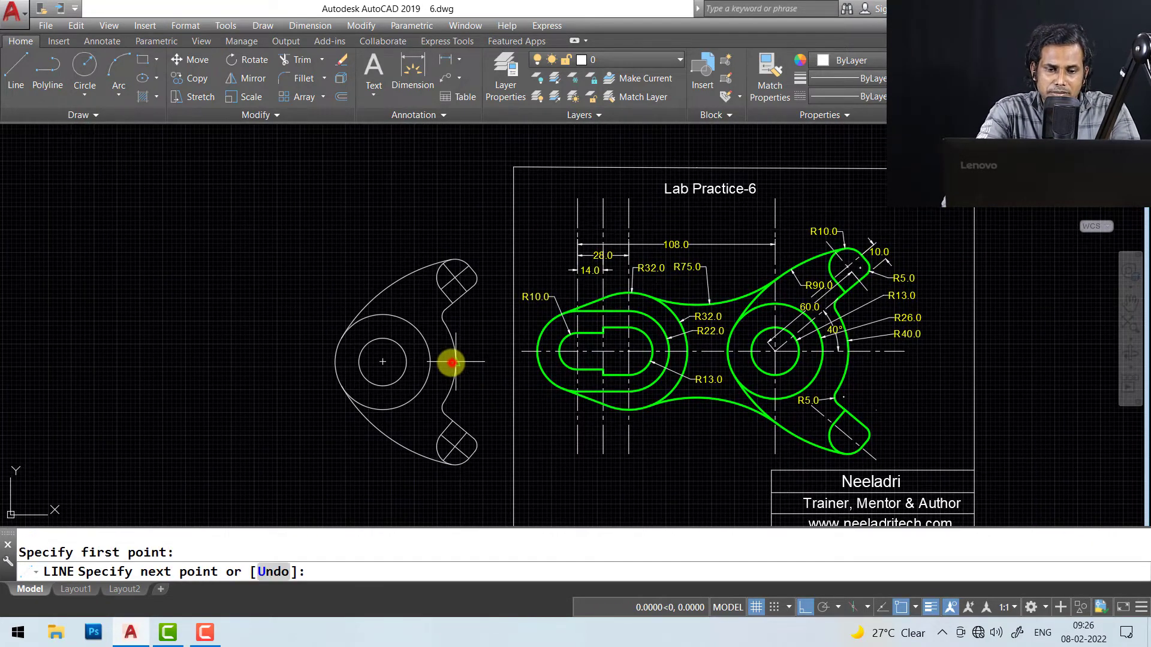
left_click(30, 362)
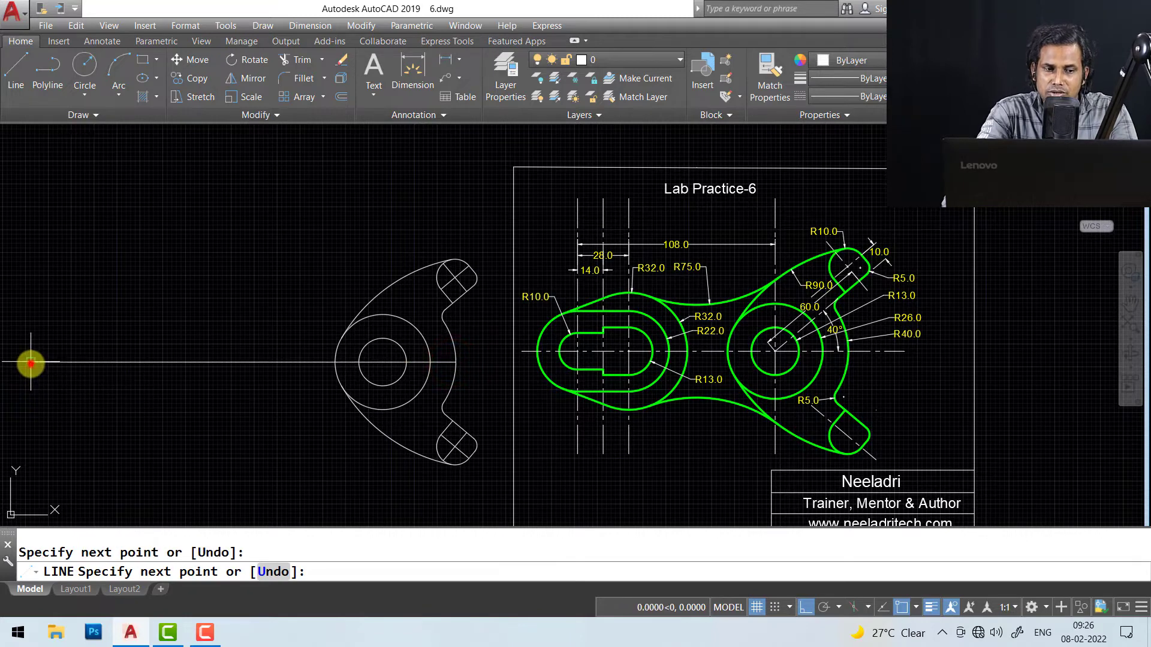
key("Escape")
- Draw a vertical centerline from the bottom of the radius-26 hub circle up through its center to above the upper arm
key("Return")
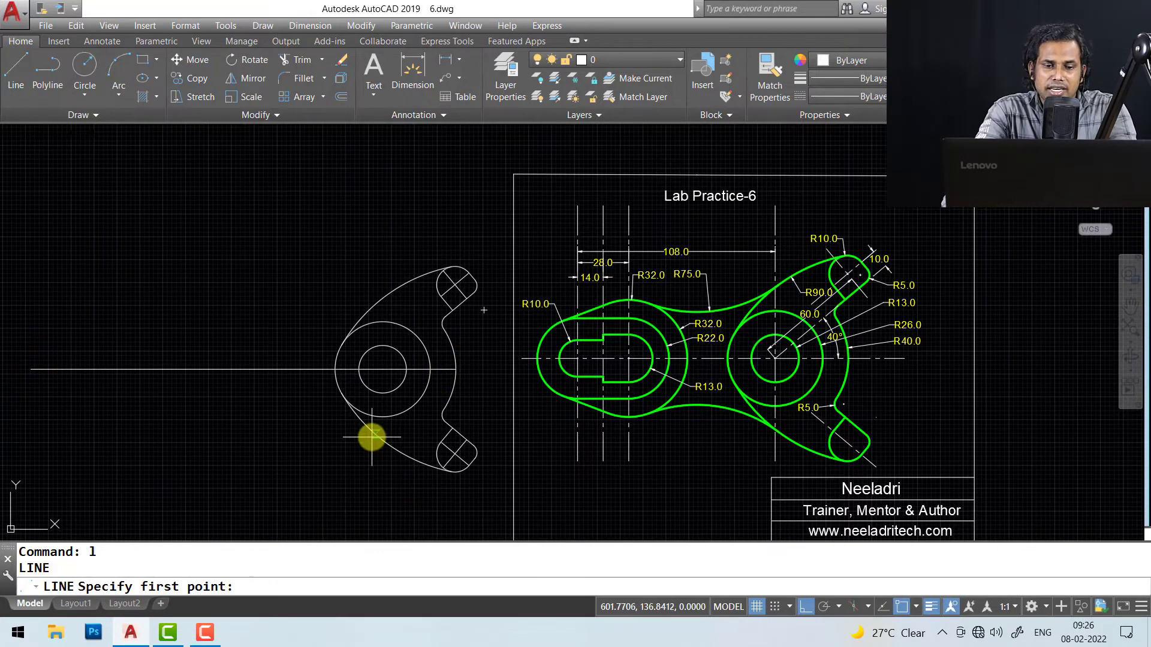
left_click(382, 416)
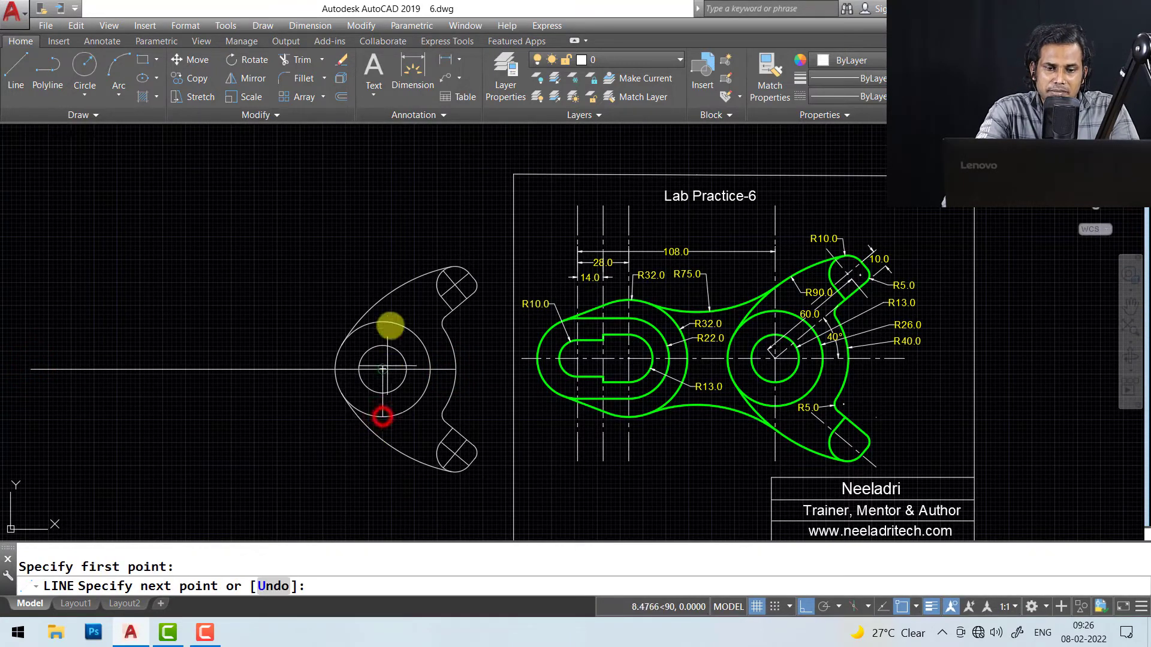
left_click(385, 186)
key("Escape")
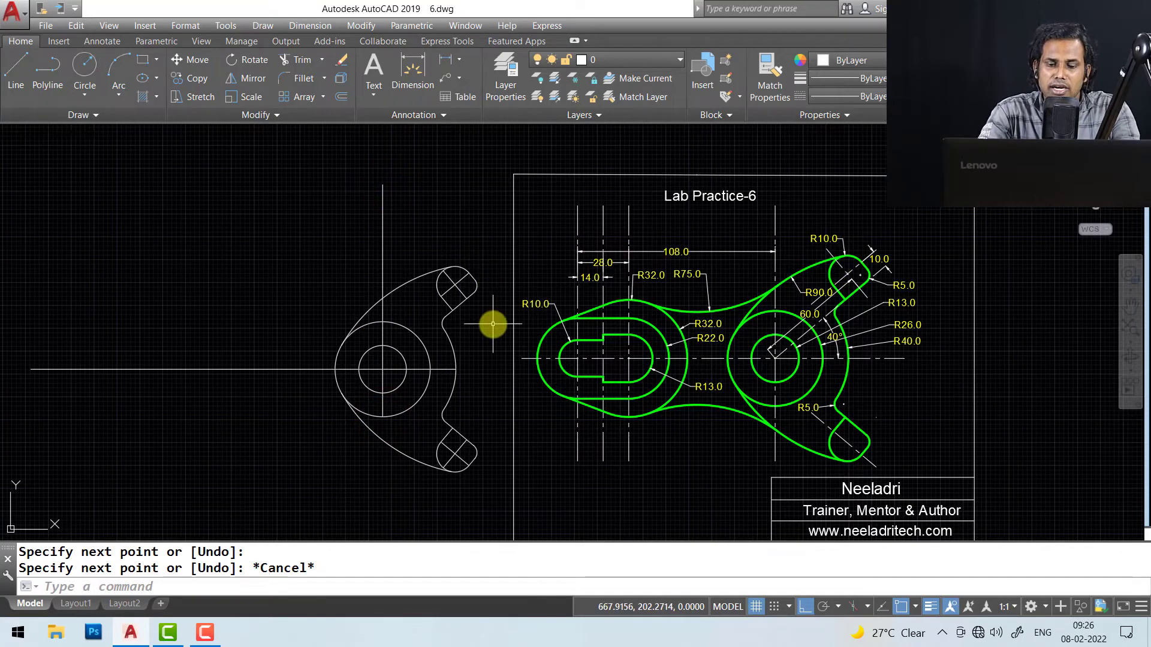
- Offset the hub's vertical centerline 108 to the left
type("o")
key("Return")
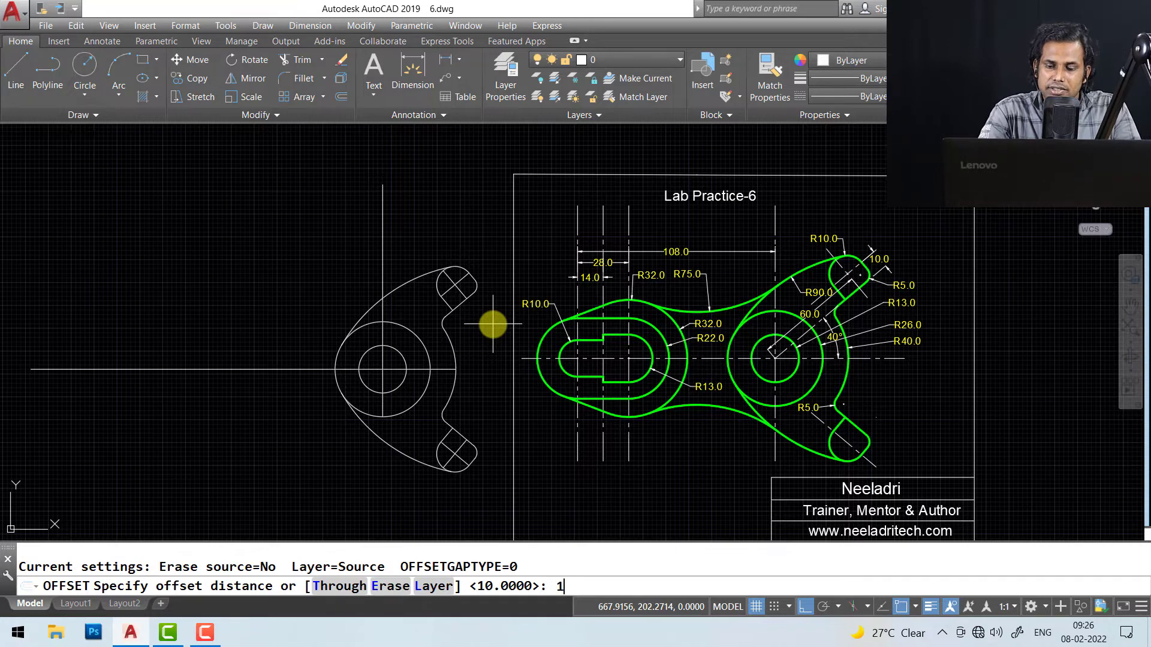
type("108")
key("Return")
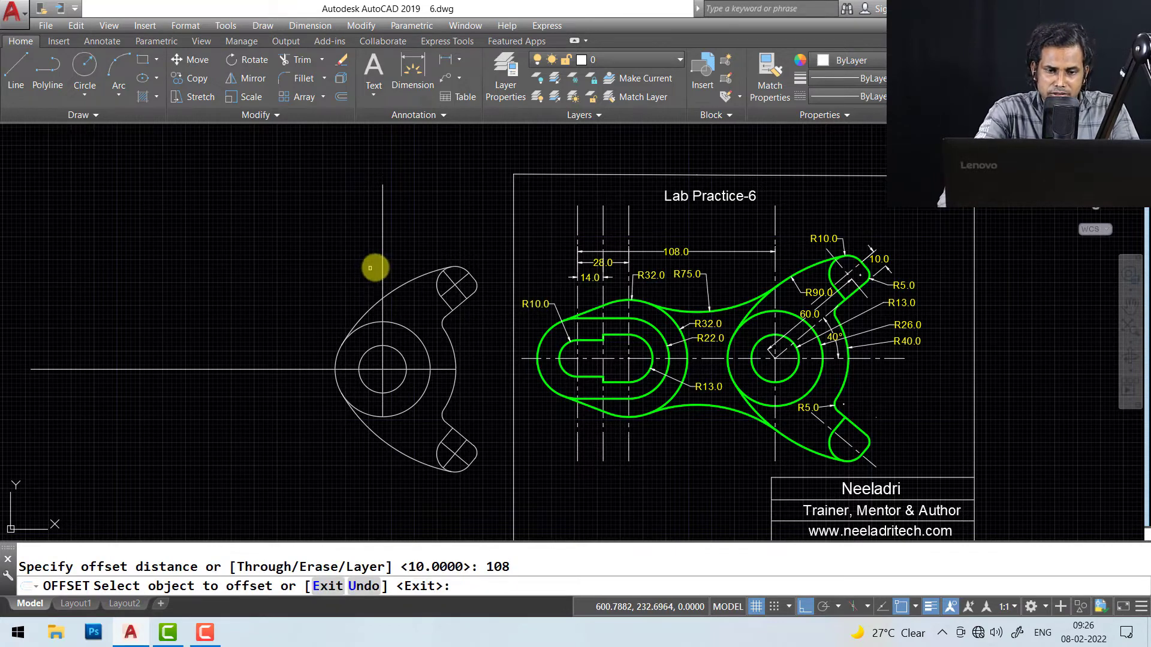
left_click(381, 265)
left_click(260, 272)
key("Escape")
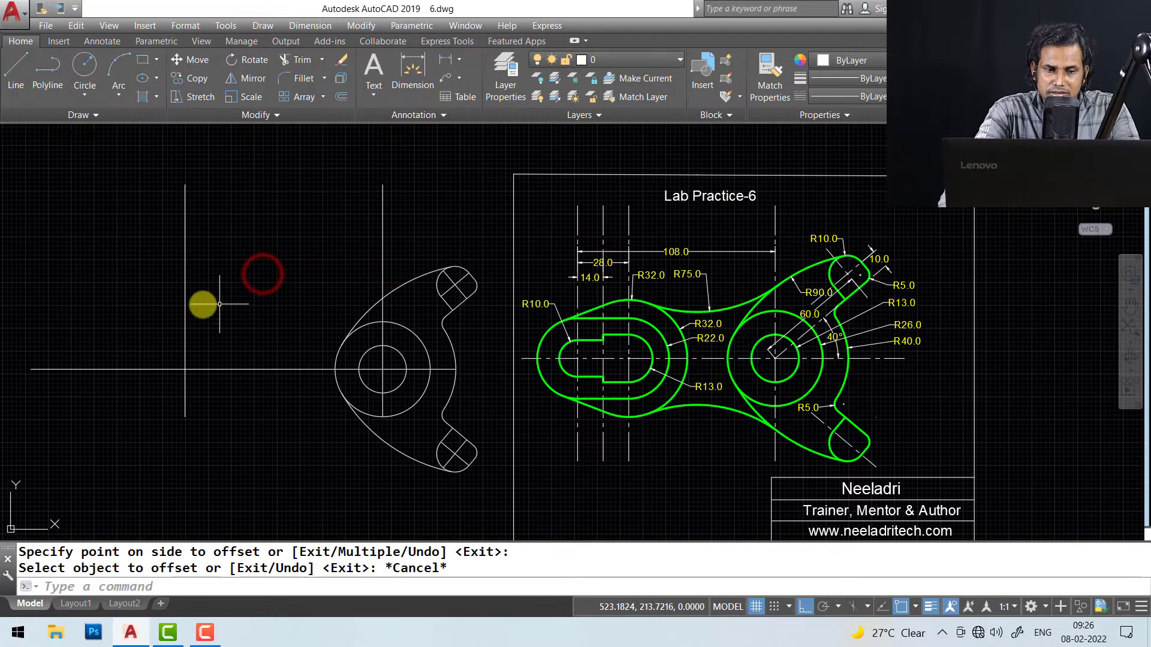
- Offset the leftmost vertical line 14 to the right, and offset that copy another 14 to the right
type("o")
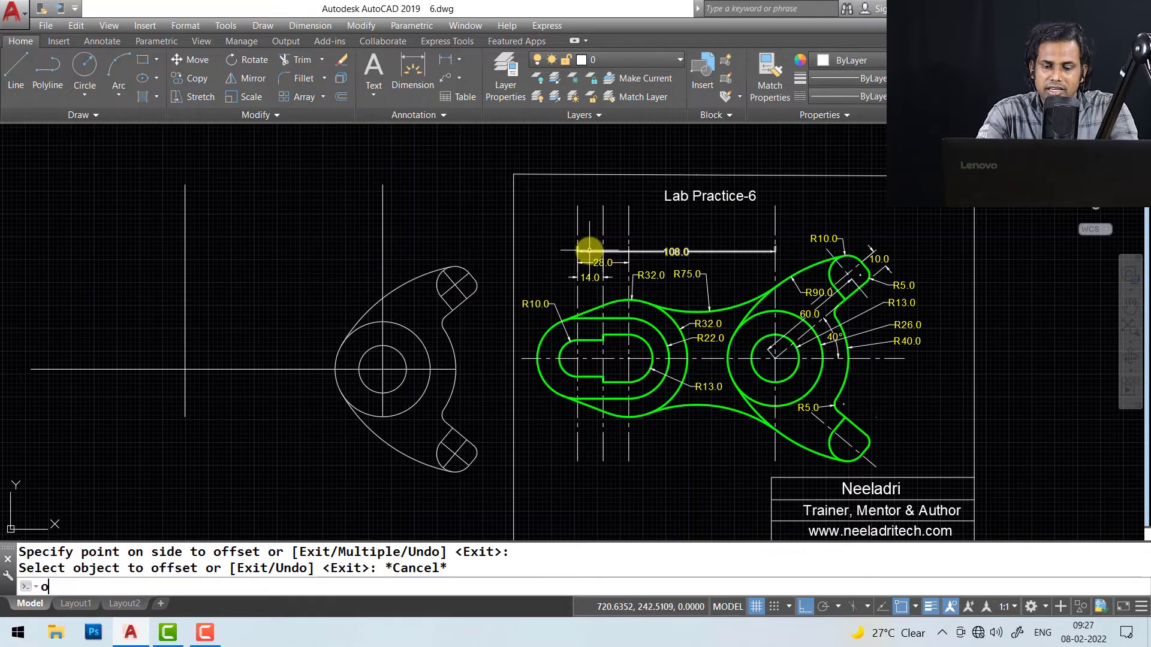
key("Return")
key("Return")
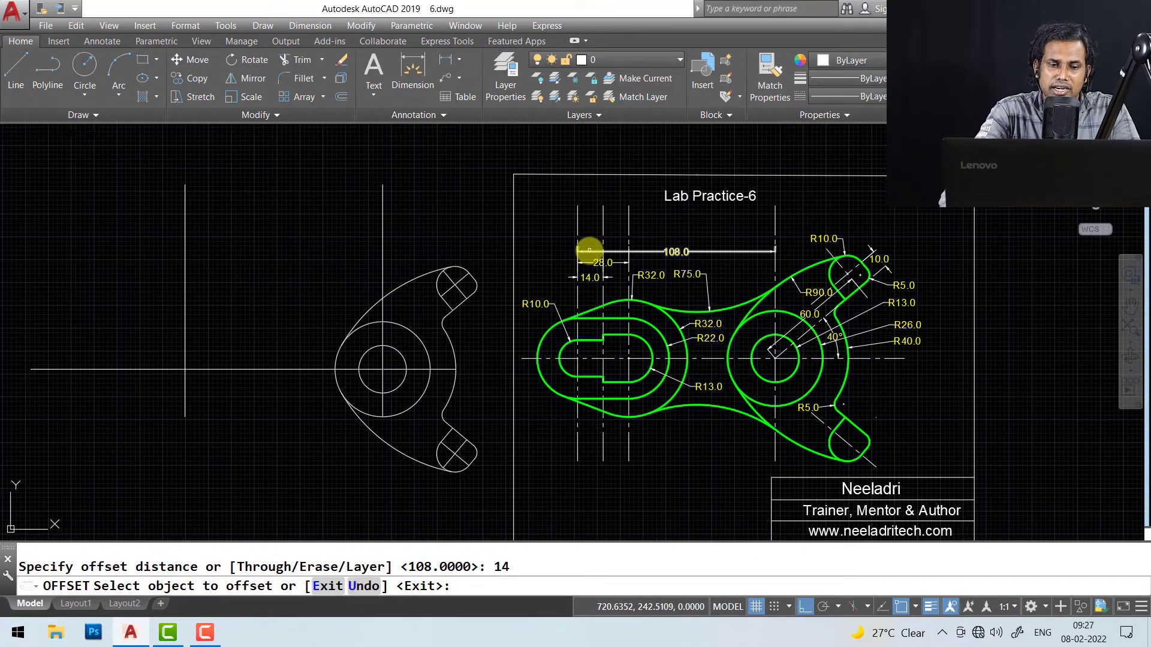
left_click(186, 325)
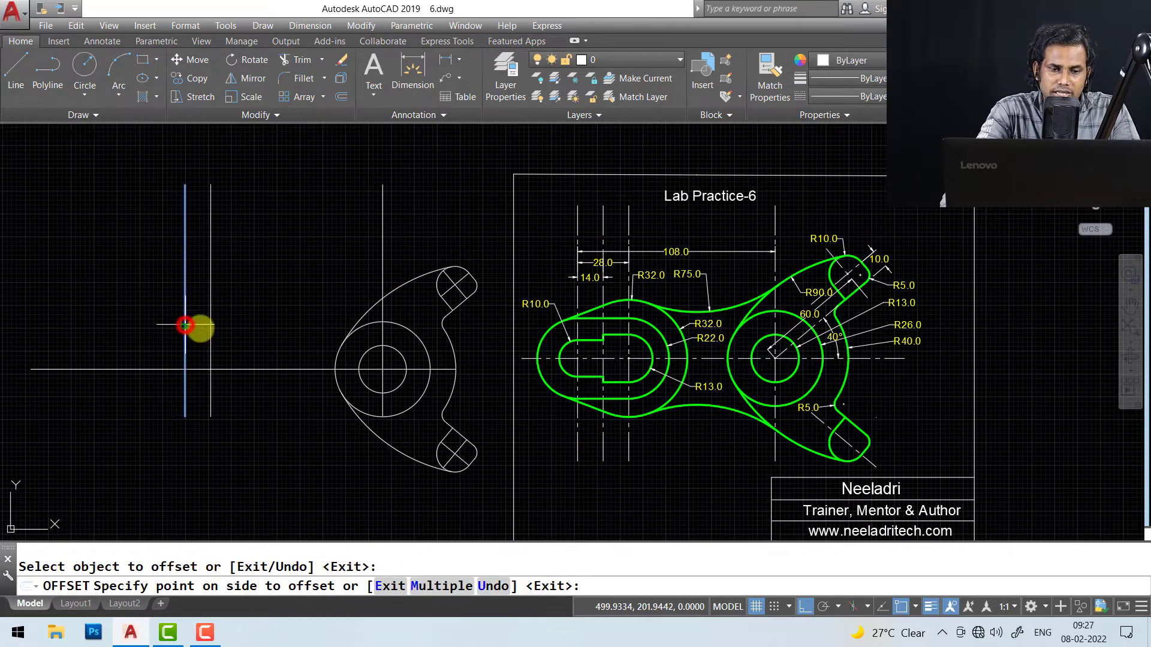
left_click(206, 328)
left_click(210, 328)
left_click(282, 326)
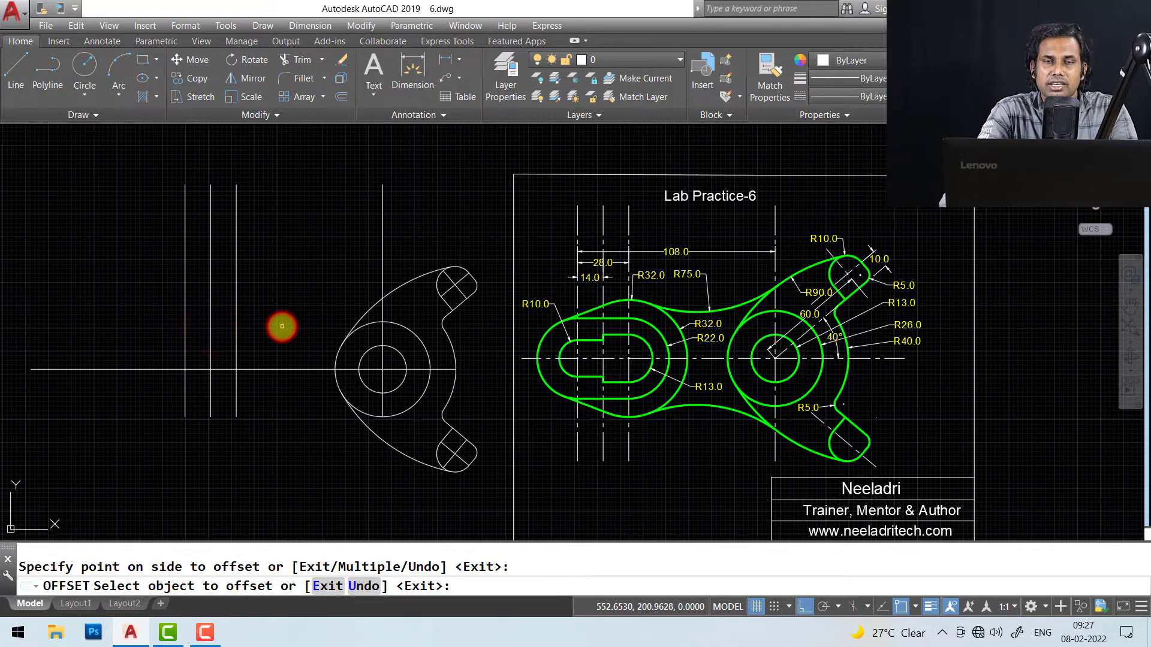
key("Escape")
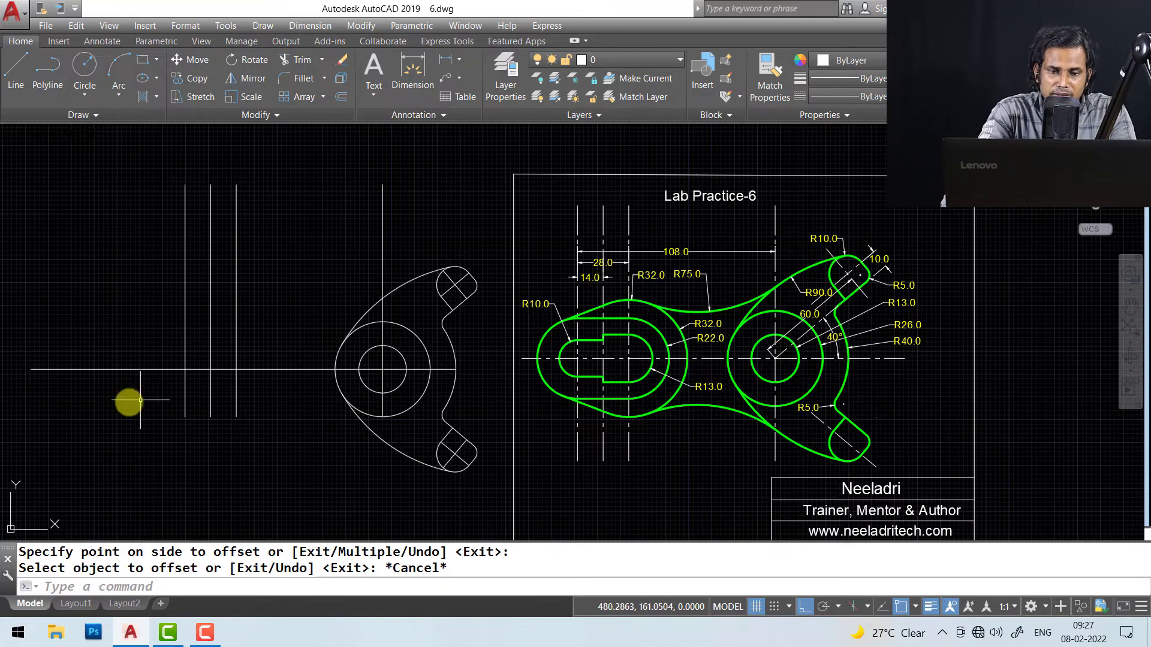
- Draw a radius-10 circle and a radius-13 circle where the horizontal centerline crosses the first and third slot guide lines
type("c")
key("Return")
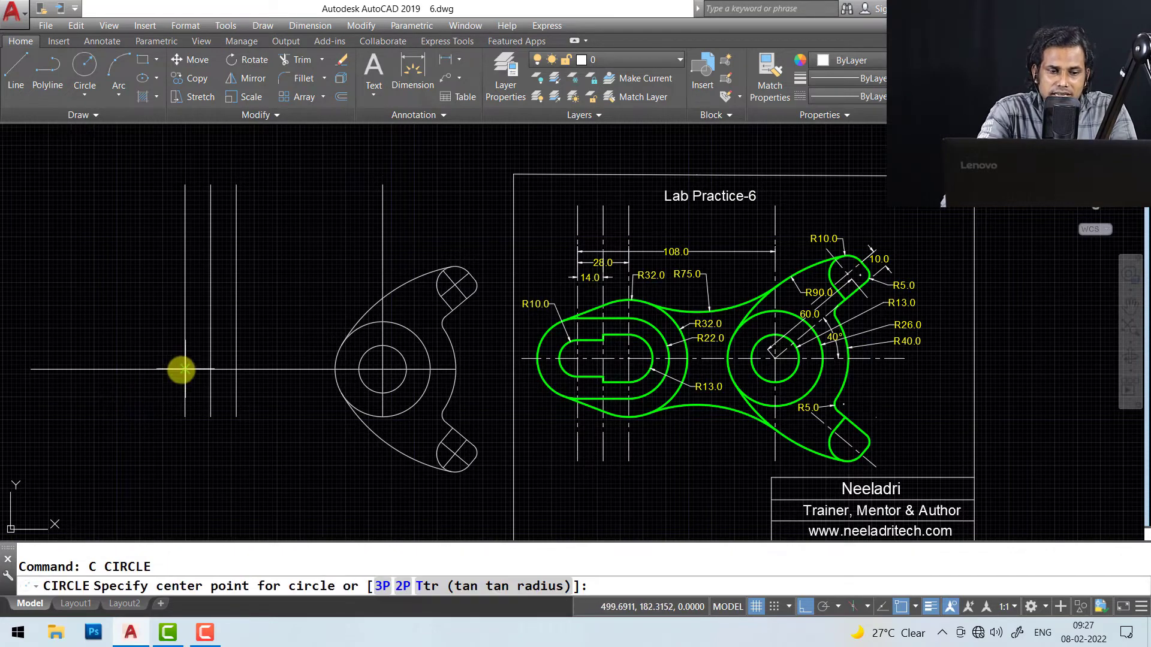
left_click(181, 371)
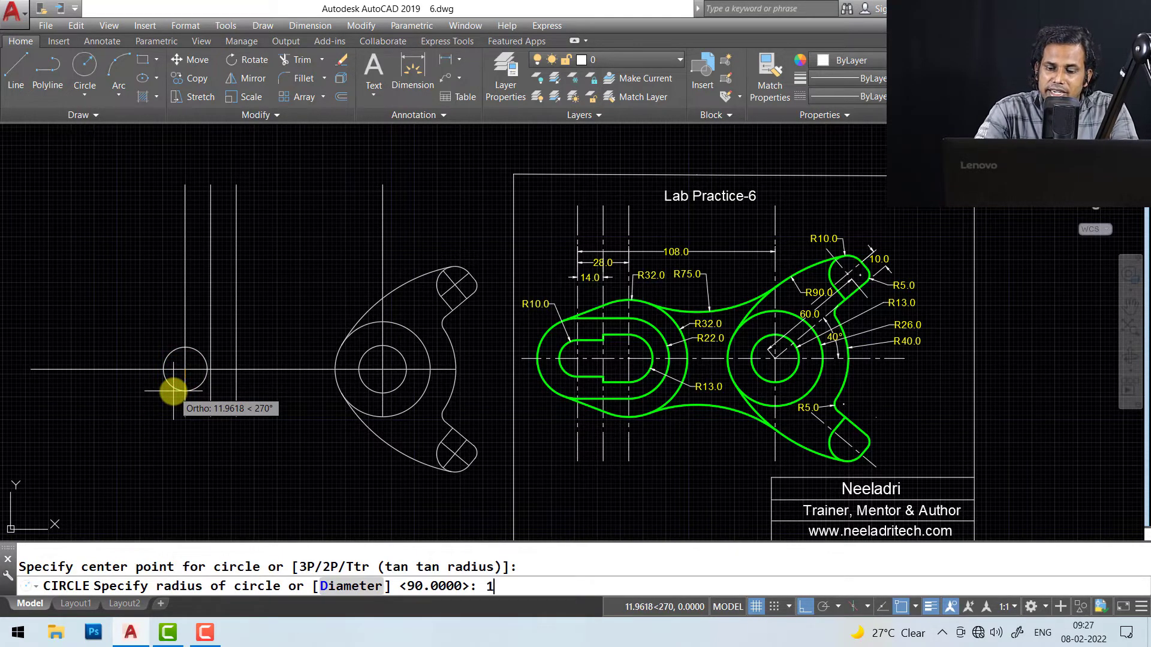
key("Return")
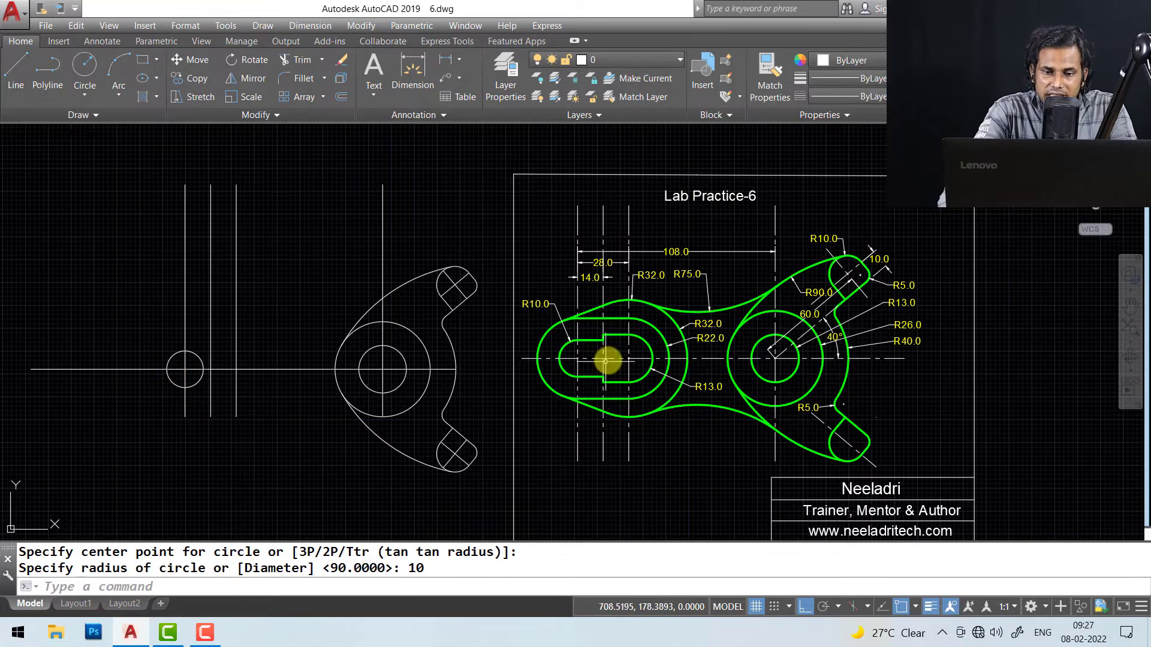
key("Return")
left_click(236, 370)
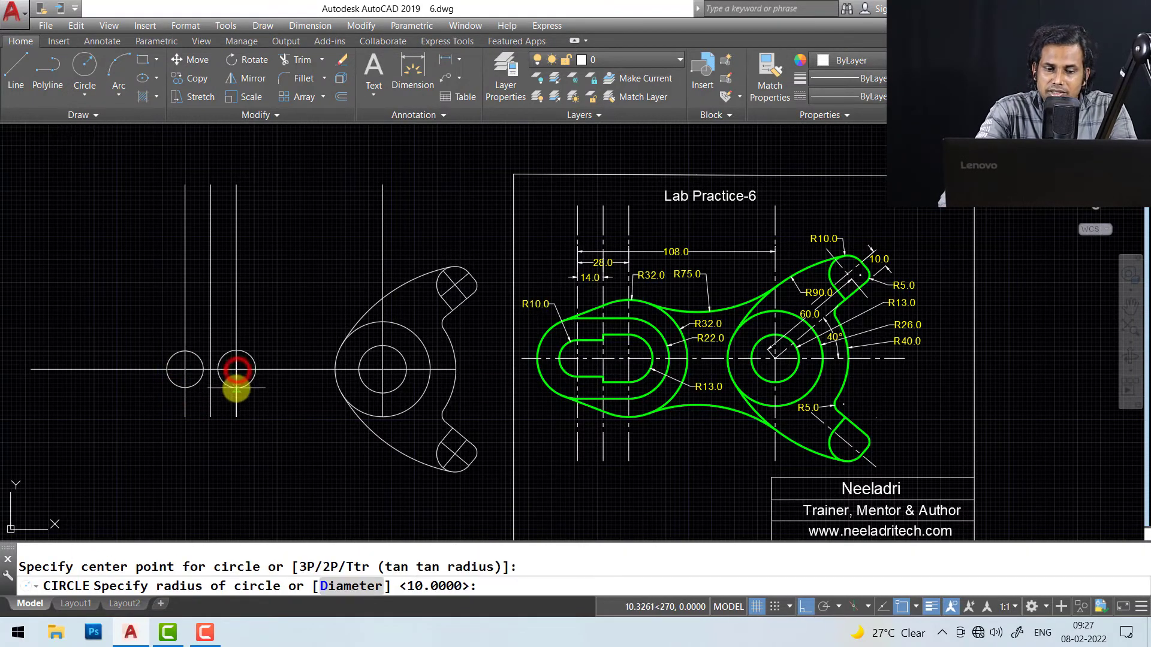
type("13")
key("Return")
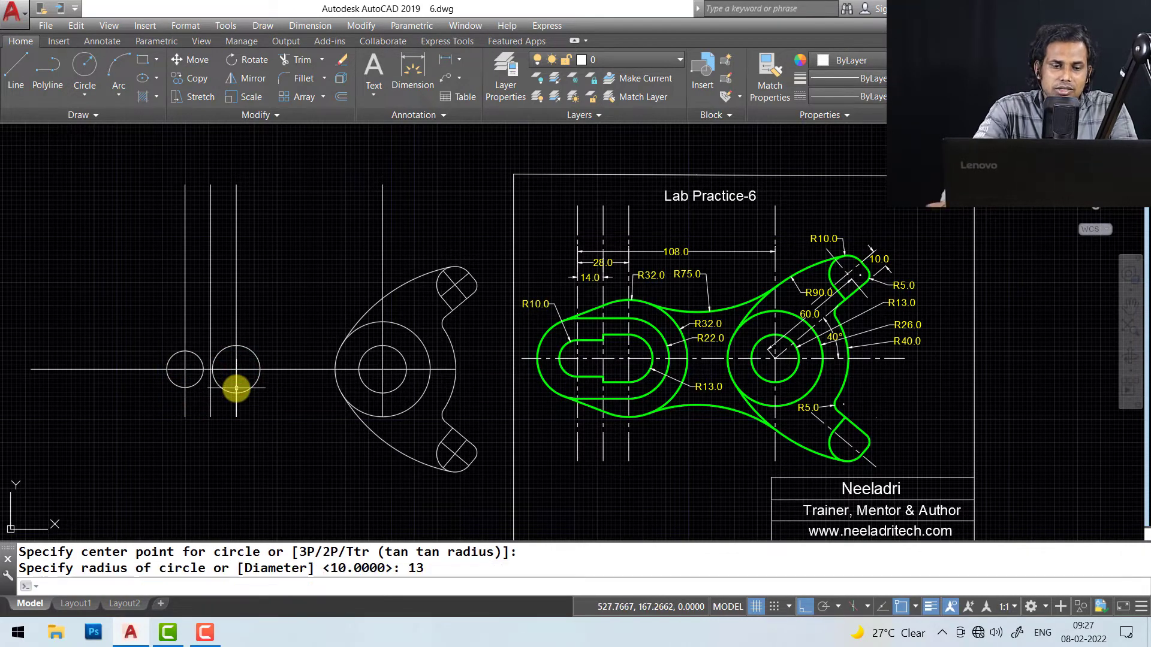
- Trim away the facing halves of the radius-10 and radius-13 circles, using the two outer slot guide lines as cutting edges
type("tr")
key("Return")
left_click(235, 313)
left_click(188, 305)
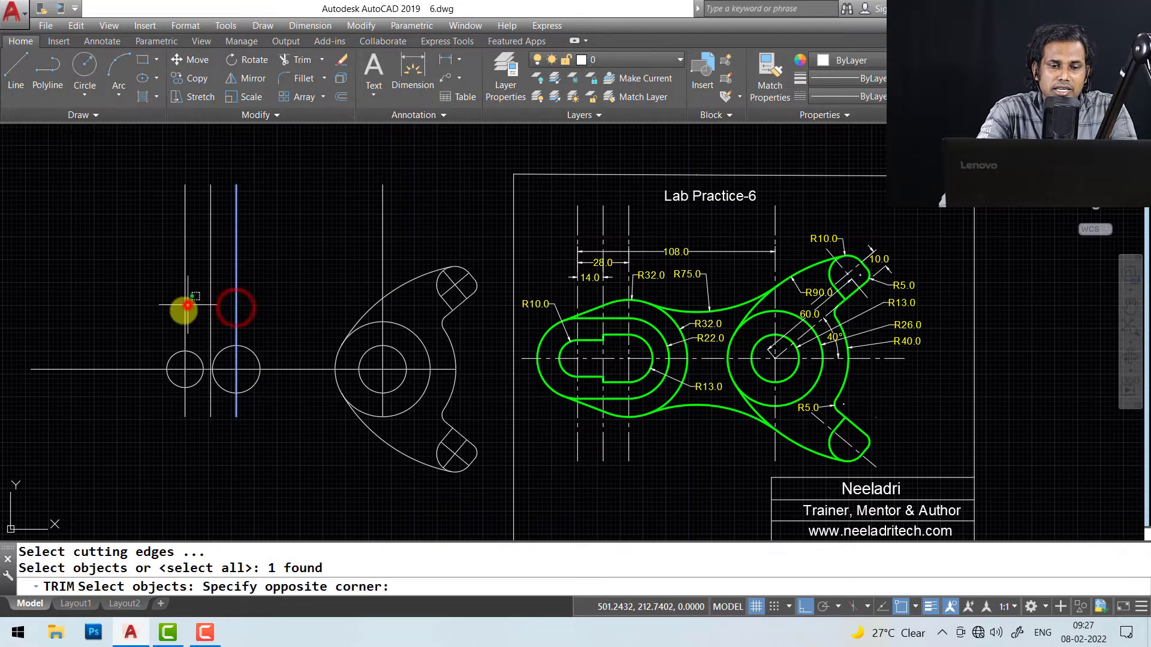
left_click(161, 323)
key("Return")
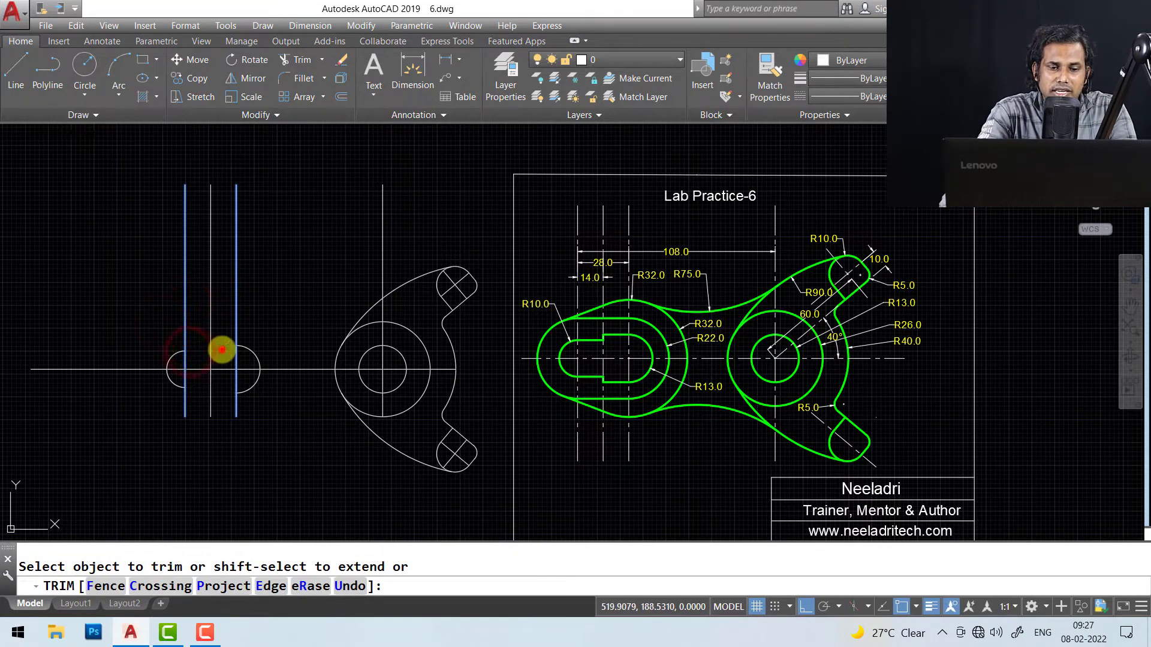
left_click(221, 349)
key("Escape")
- Draw the slot's upper horizontal edges from the top ends of the radius-13 and radius-10 arcs to the middle guide line
type("l")
key("Return")
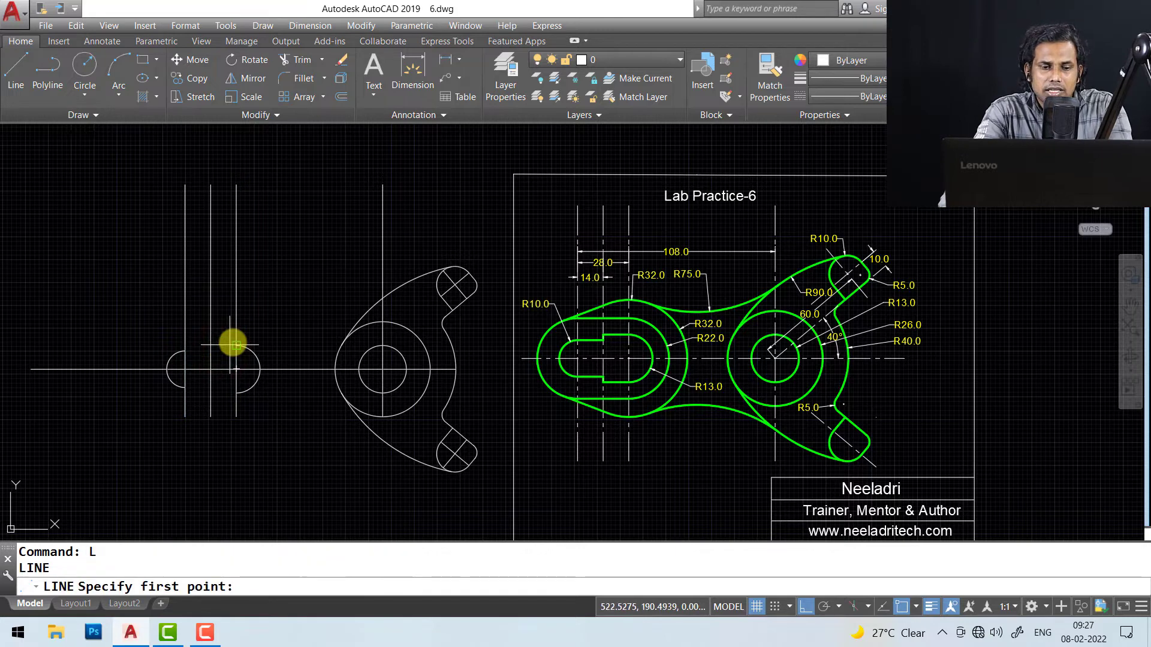
left_click(235, 345)
left_click(211, 345)
key("Return")
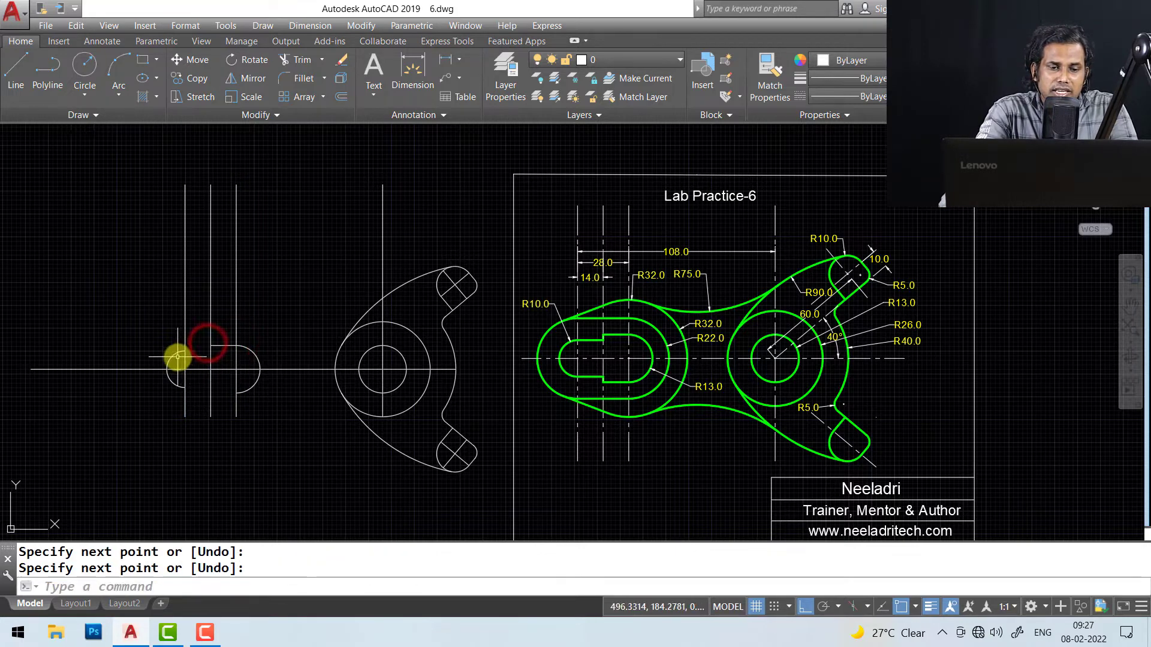
key("Return")
left_click(182, 355)
left_click(208, 353)
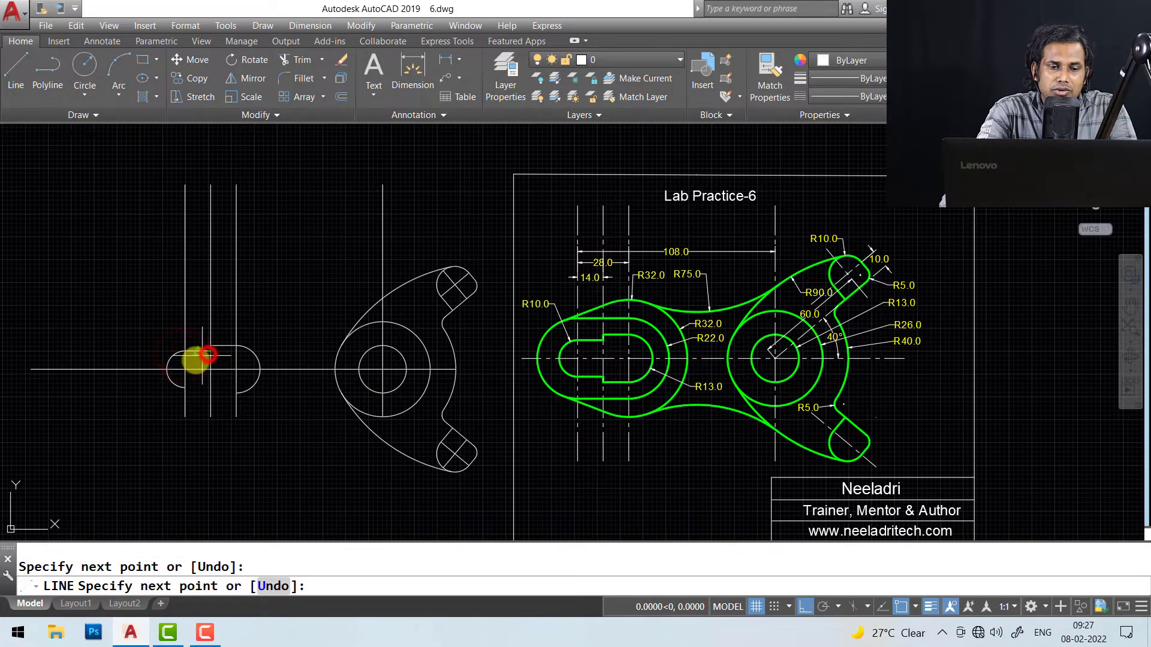
key("Return")
- Draw the slot's lower horizontal edges from the bottom ends of the radius-10 and radius-13 arcs to the middle guide line
key("Return")
left_click(183, 390)
left_click(204, 390)
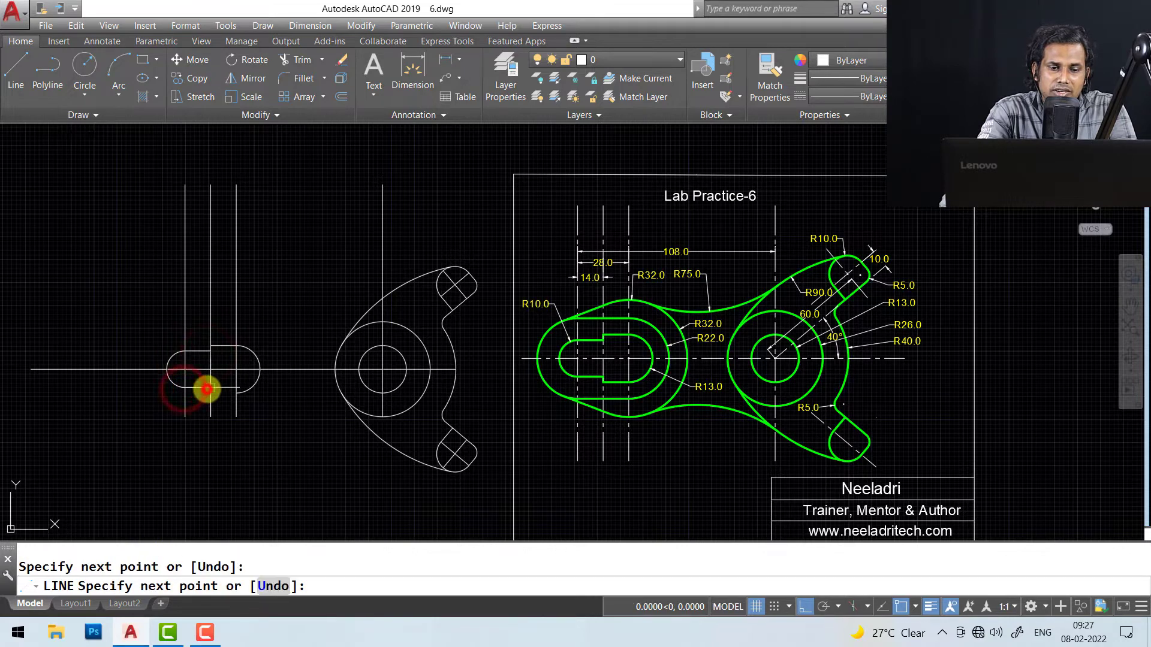
key("Return")
key("Return")
left_click(237, 393)
left_click(210, 397)
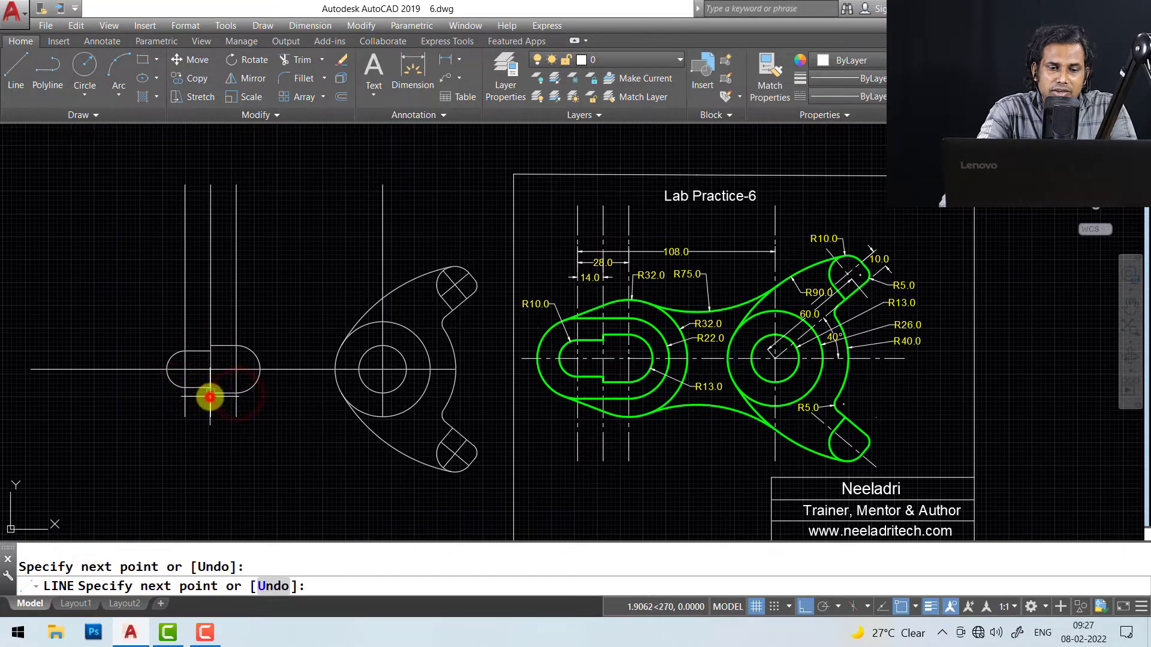
key("Escape")
- Draw the two short vertical step edges joining the slot's upper edges and its lower edges along the middle guide line
scroll(192, 364, "up", 5)
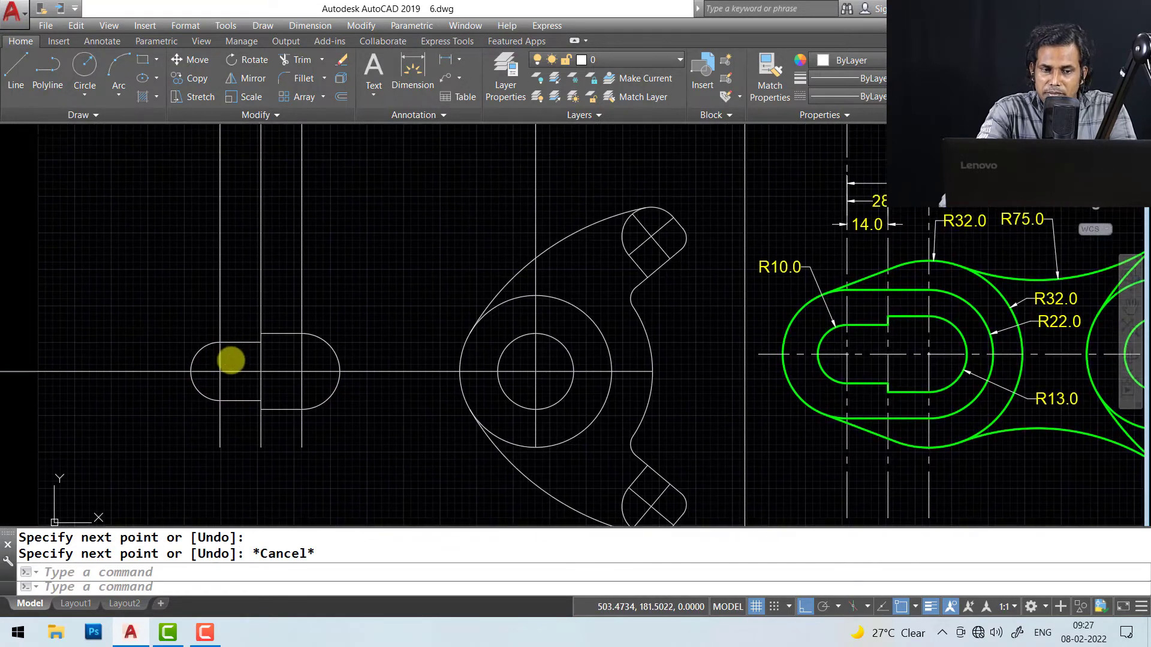
scroll(717, 382, "down", 4)
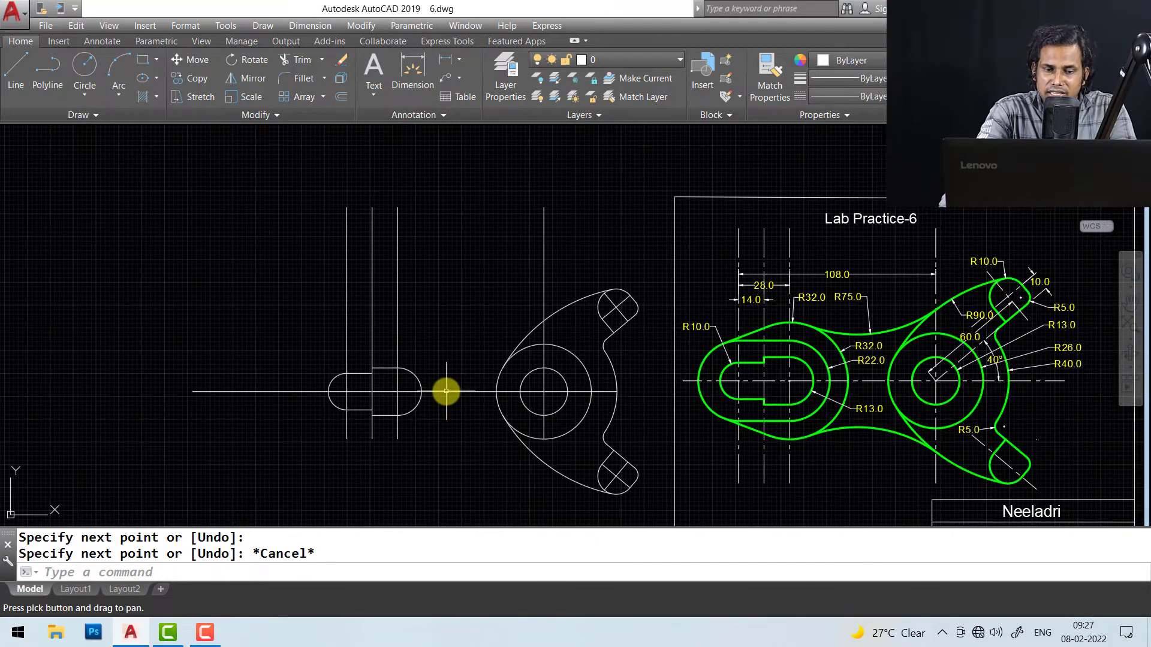
scroll(446, 392, "up", 4)
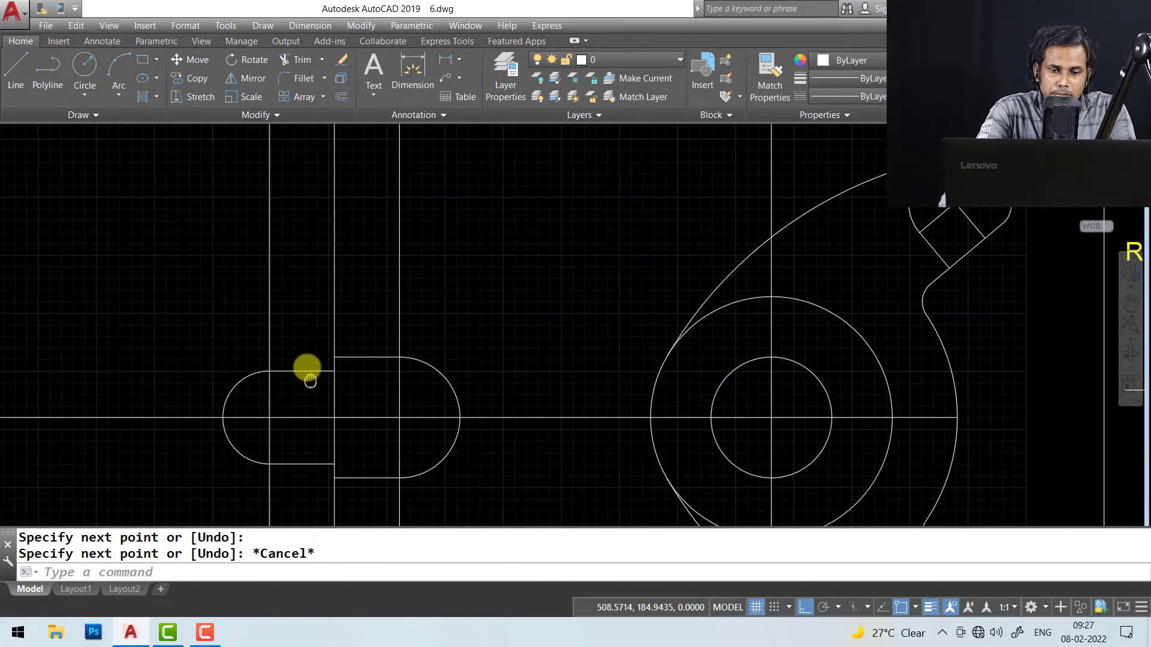
middle_click_drag(405, 407, 318, 390)
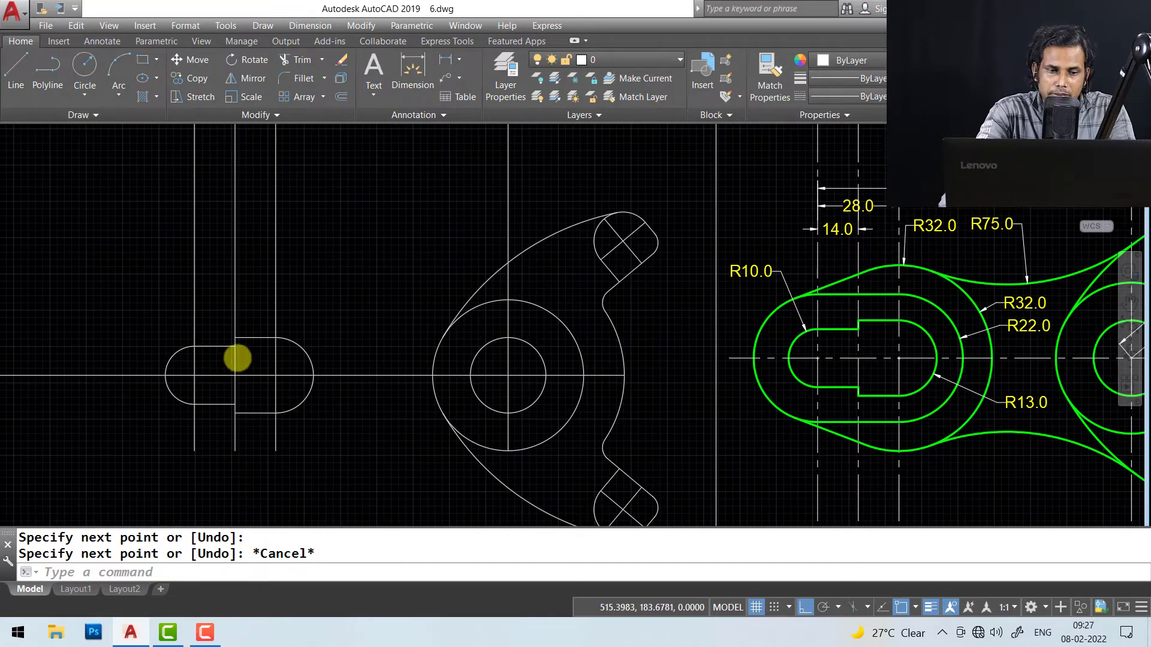
scroll(237, 359, "up", 2)
middle_click_drag(234, 359, 238, 364)
type("L")
key("Return")
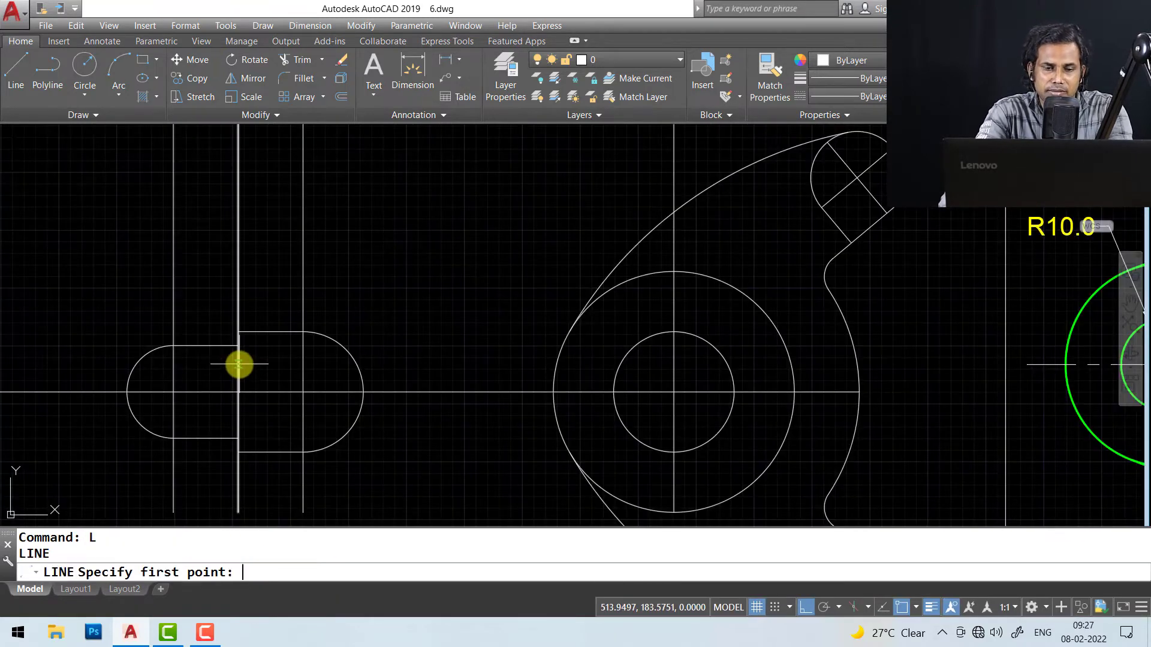
left_click(238, 349)
left_click(239, 333)
key("Return")
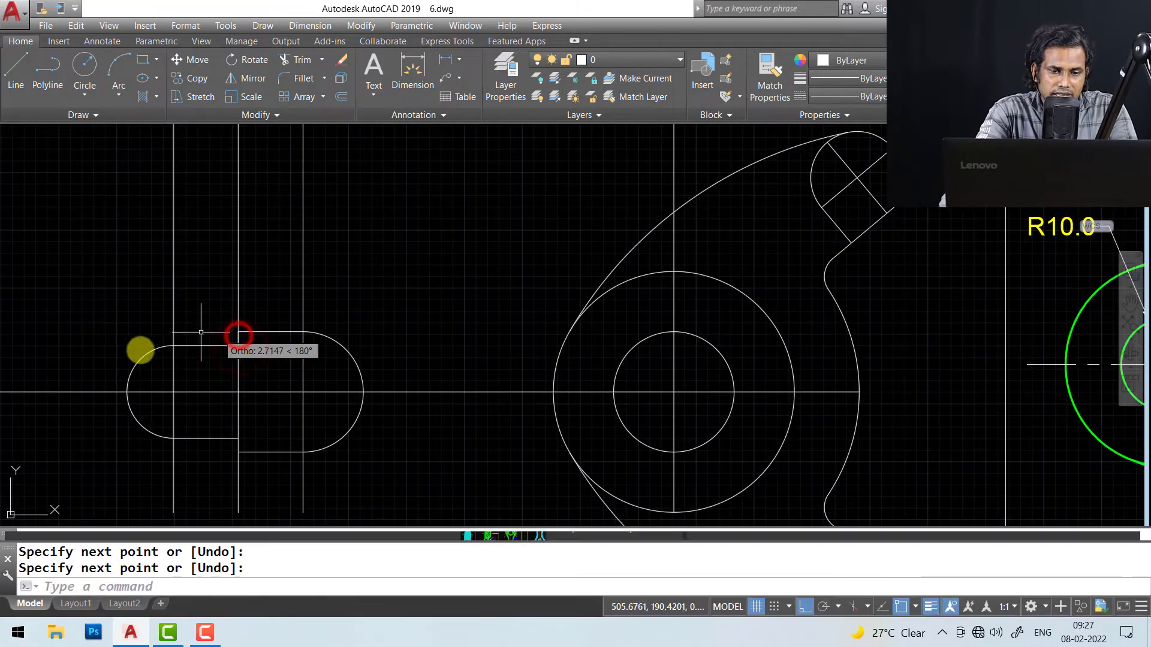
key("Return")
left_click(237, 459)
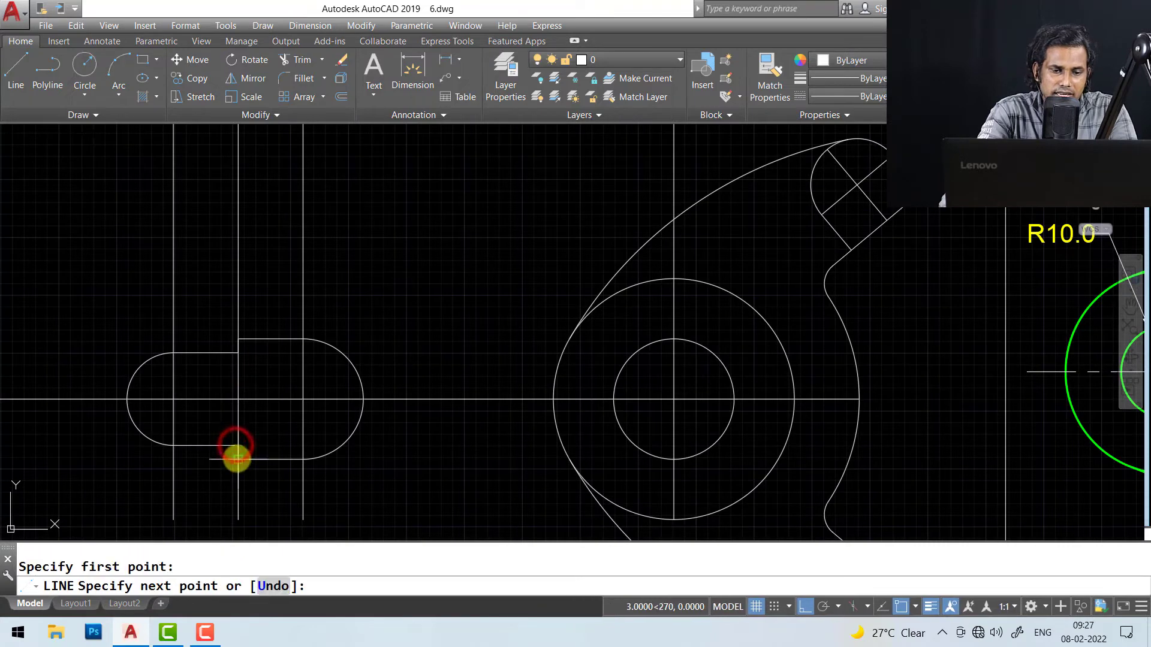
key("Escape")
- Erase the middle slot guide line to check the slot outline, and undo the erasure
scroll(322, 442, "down", 3)
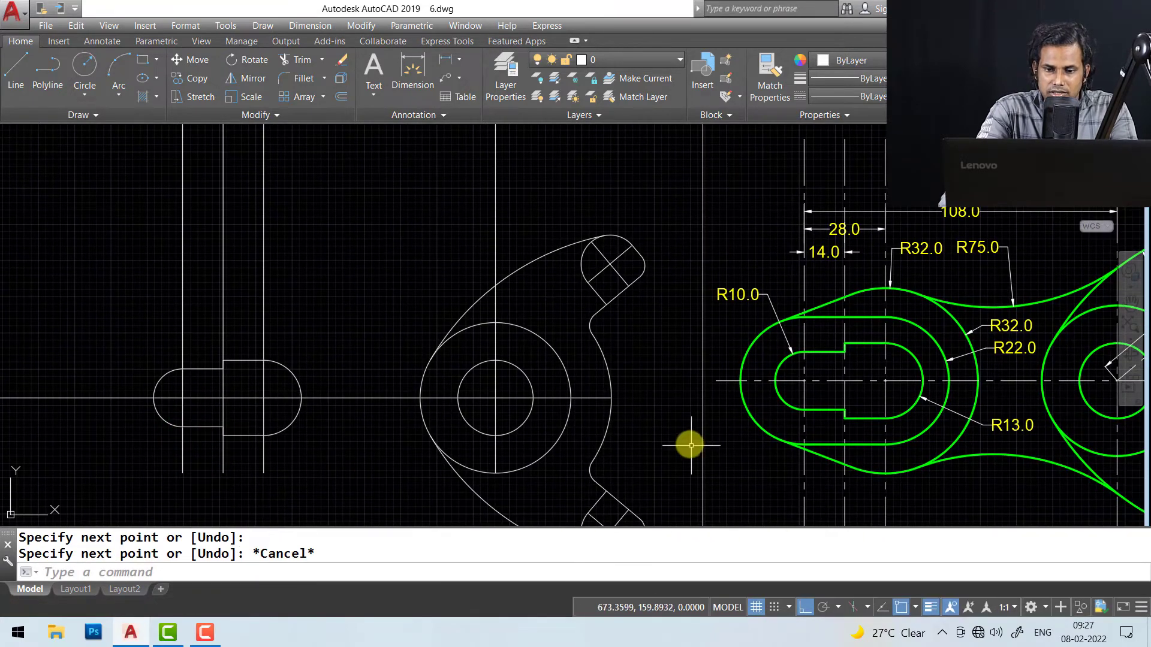
middle_click_drag(284, 390, 370, 413)
left_click(300, 334)
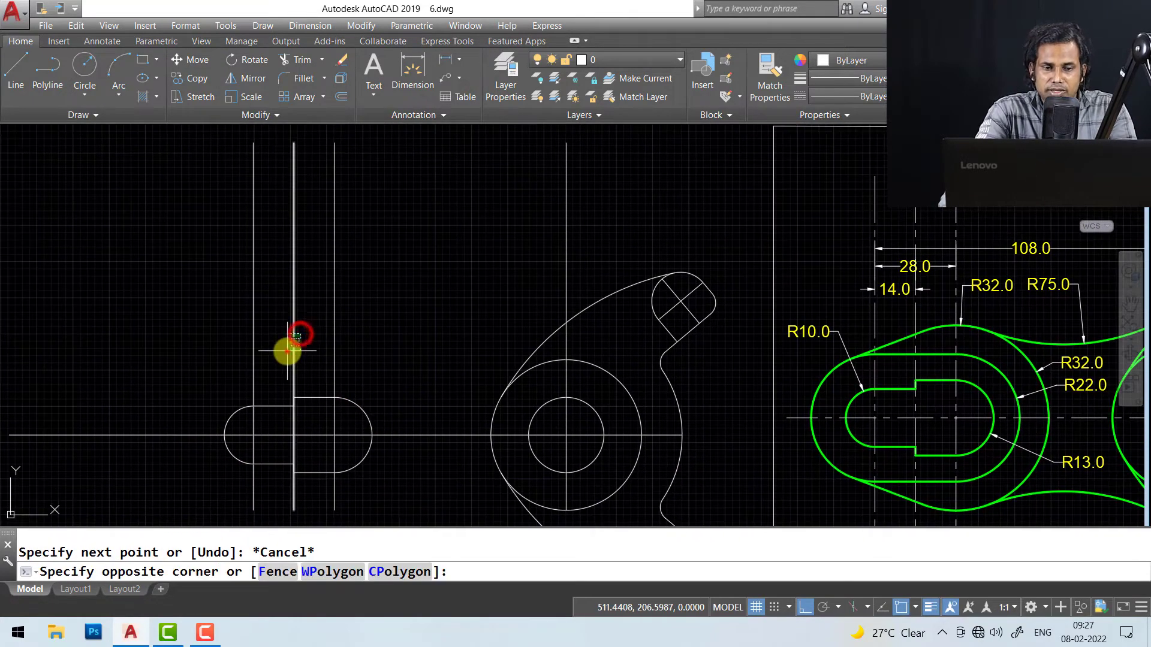
left_click(287, 336)
key("Delete")
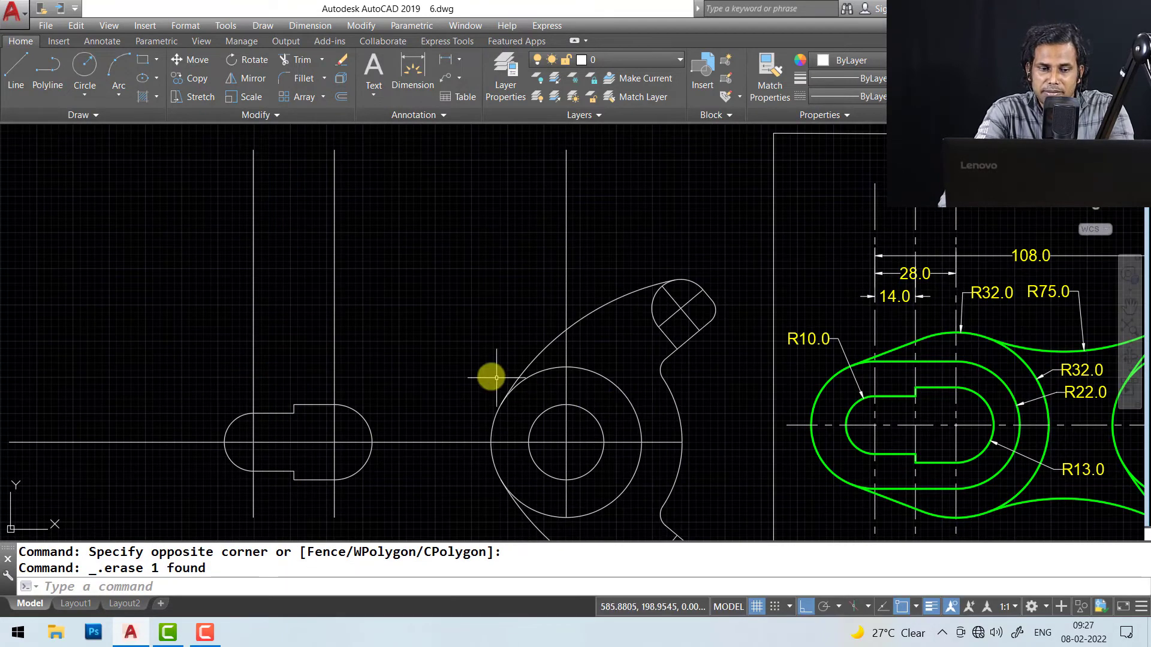
middle_click_drag(410, 362, 408, 332)
key("ctrl+z")
key("ctrl+z")
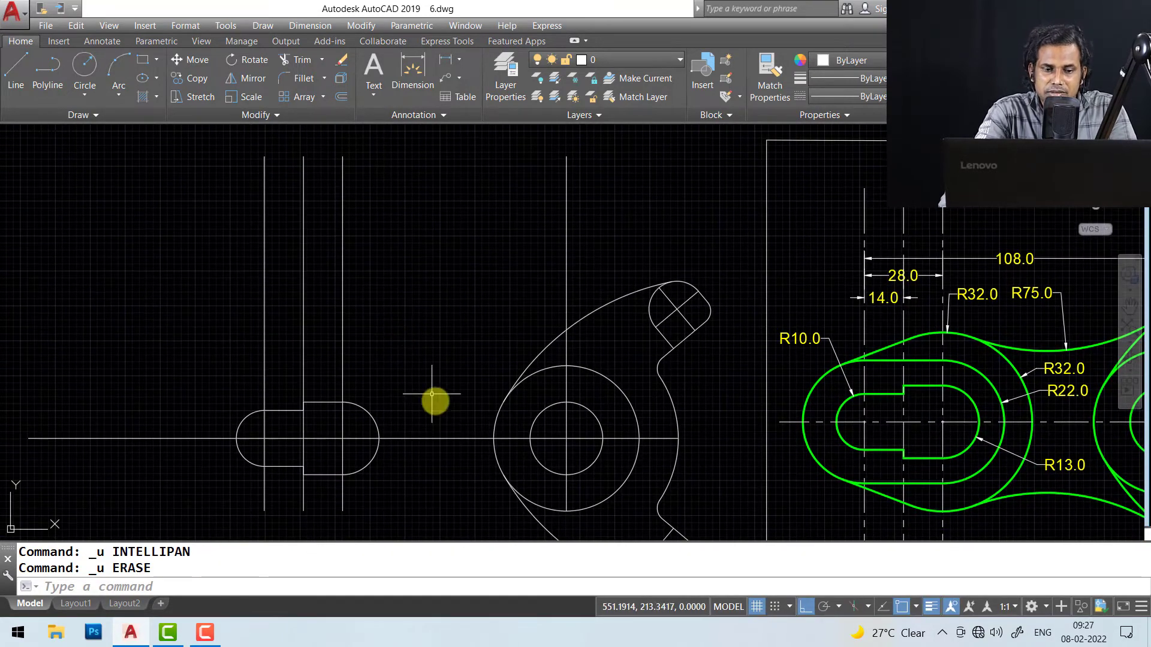
- Draw two radius-22 circles where the horizontal centerline crosses the third and first slot guide lines
mouse_move(445, 410)
middle_mouse_down()
mouse_move(430, 365)
mouse_move(370, 363)
middle_mouse_up()
middle_click_drag(908, 344, 908, 340)
type("c")
key("Return")
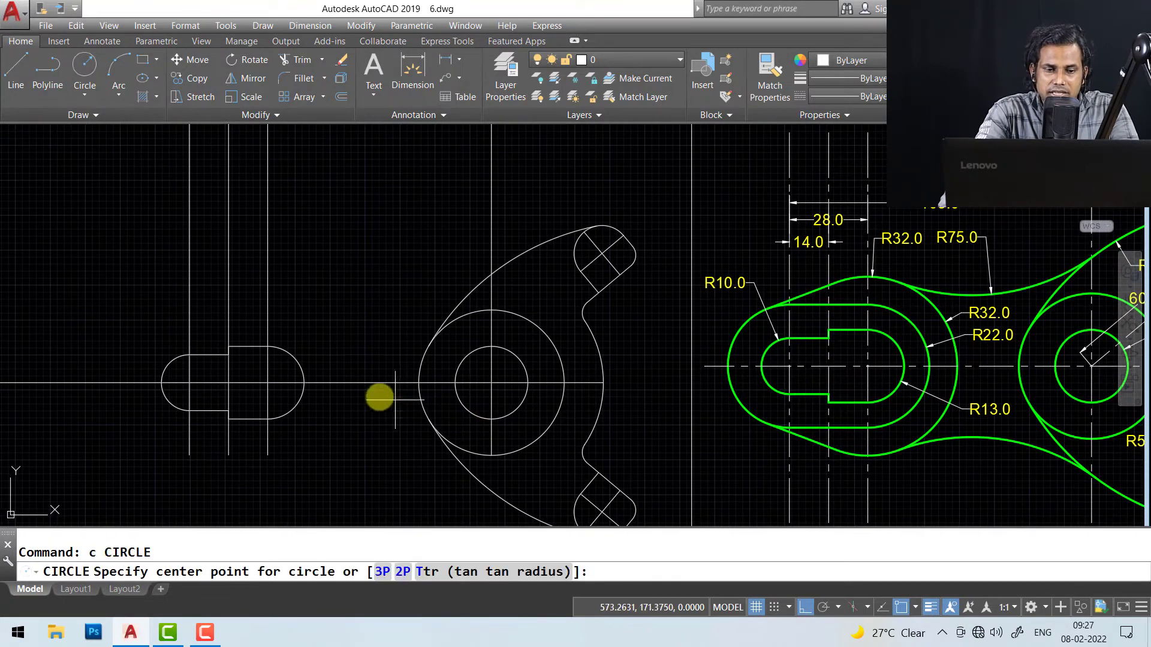
left_click(263, 388)
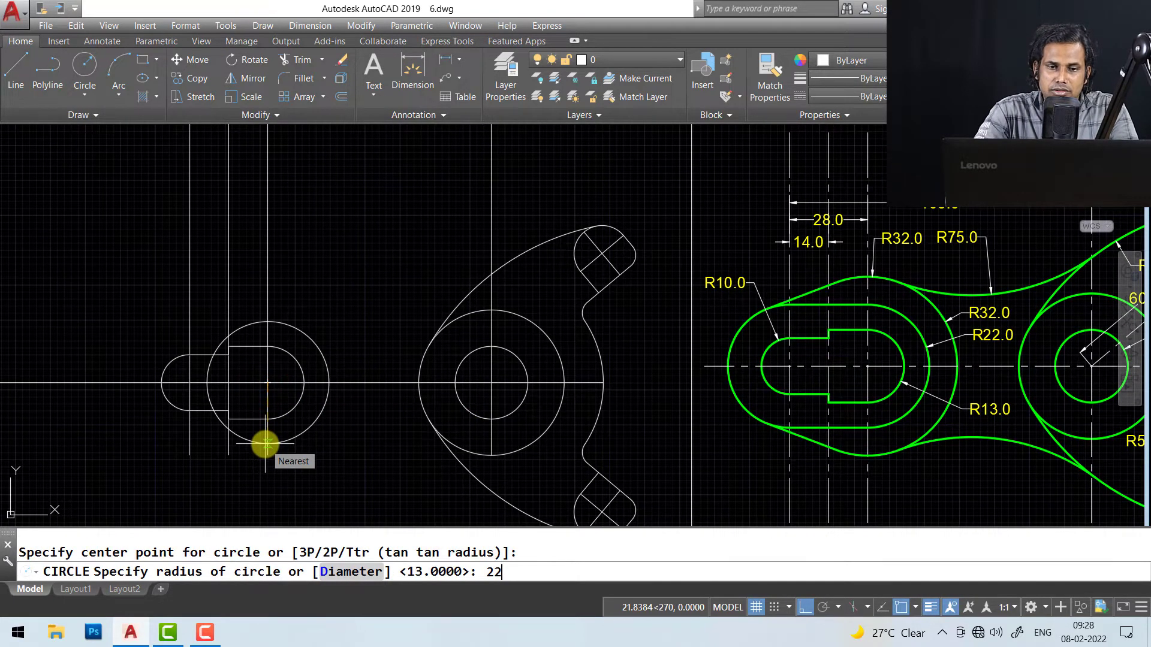
type("22")
key("Return")
key("Return")
left_click(191, 390)
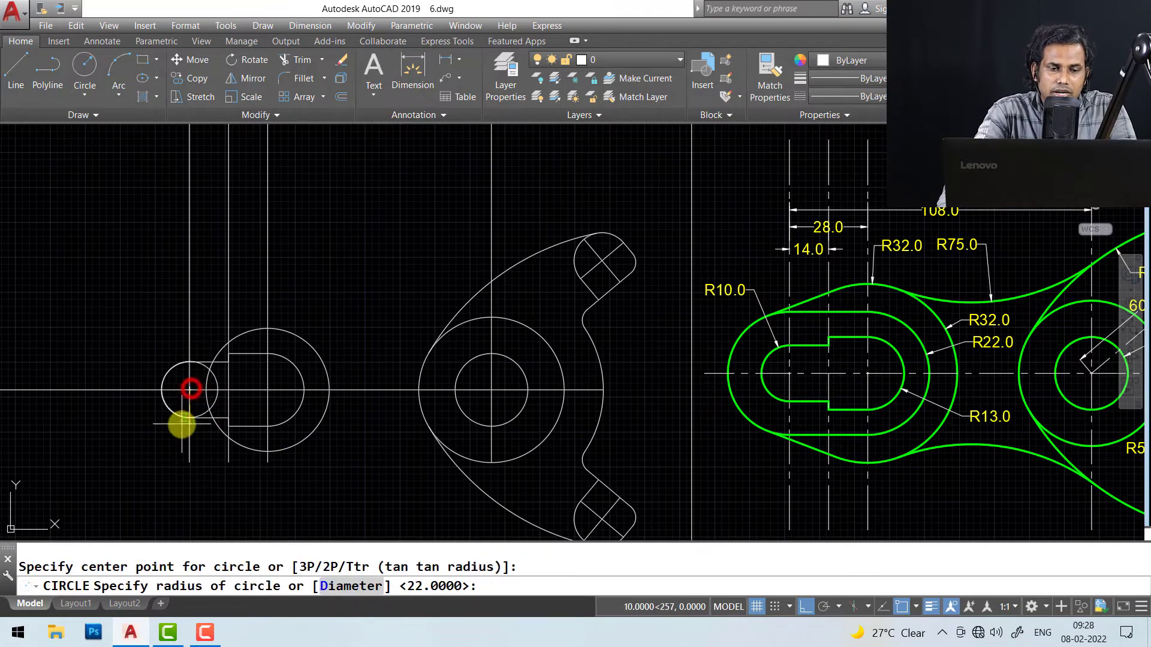
key("Return")
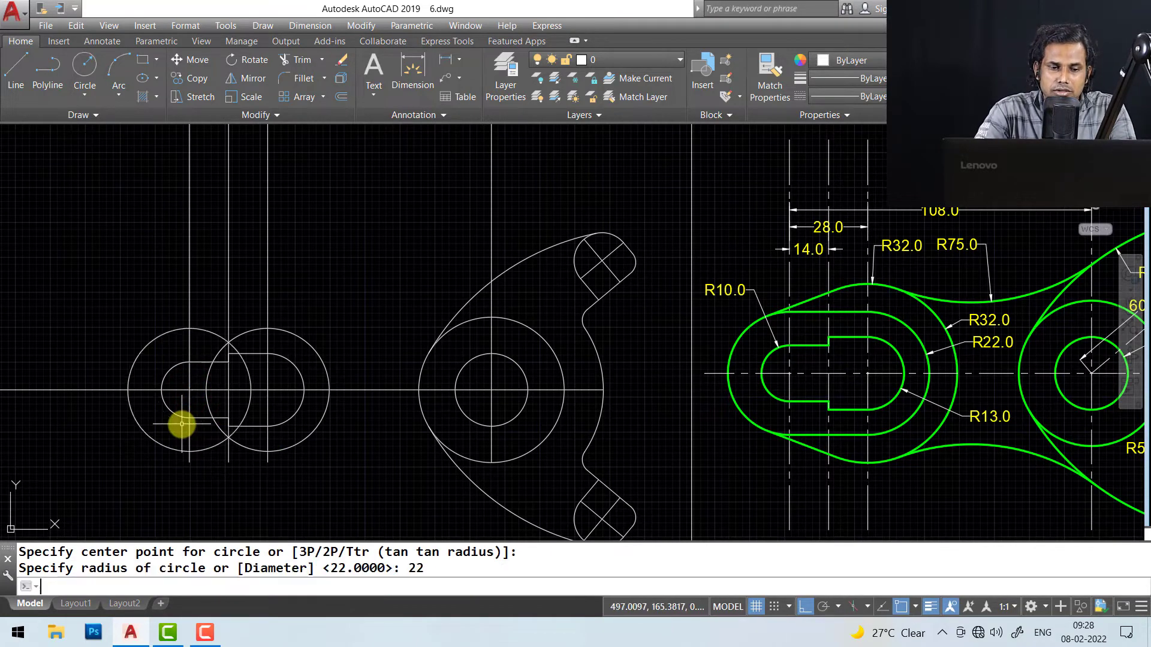
- Connect the top points of the two radius-22 circles with a horizontal line and their bottom points with another
type("l")
key("Return")
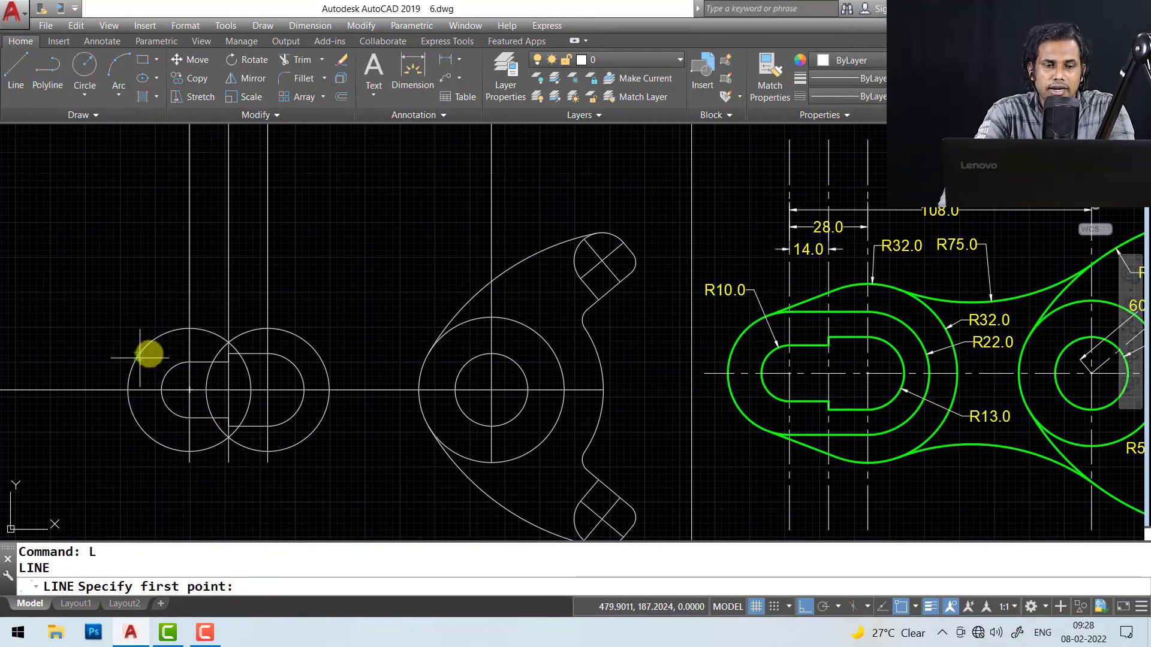
left_click(188, 328)
left_click(264, 328)
key("Return")
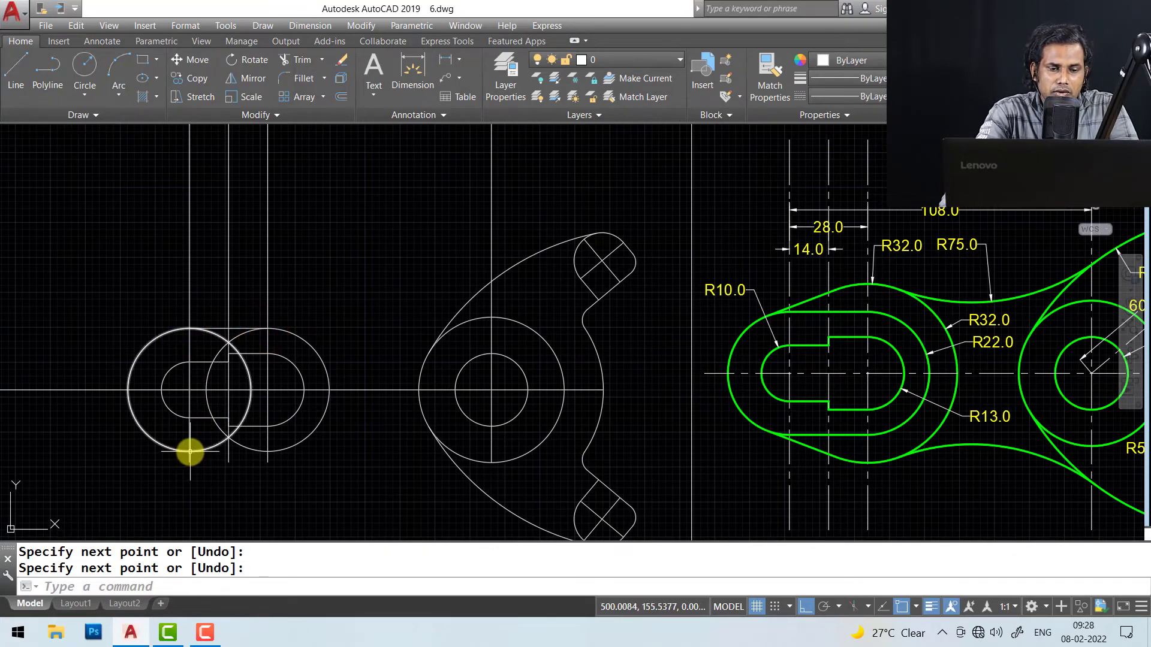
key("Return")
left_click(190, 452)
left_click(268, 453)
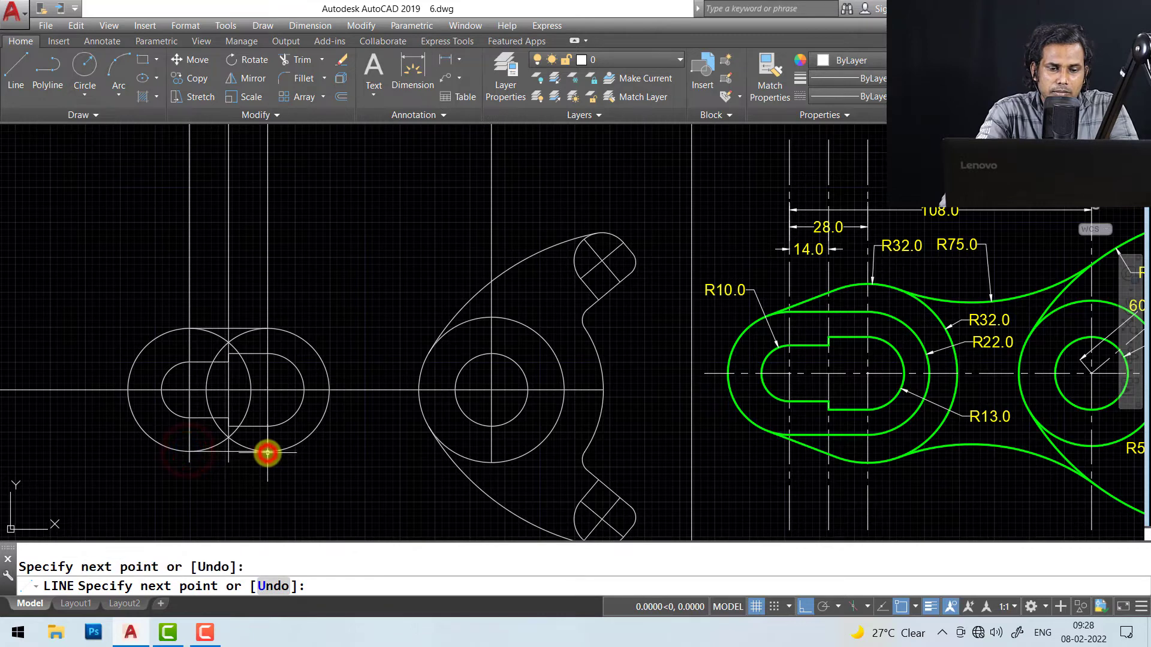
key("Escape")
- Trim away the inner halves of both radius-22 circles, using the two connecting horizontal lines as cutting edges
type("tr")
key("Return")
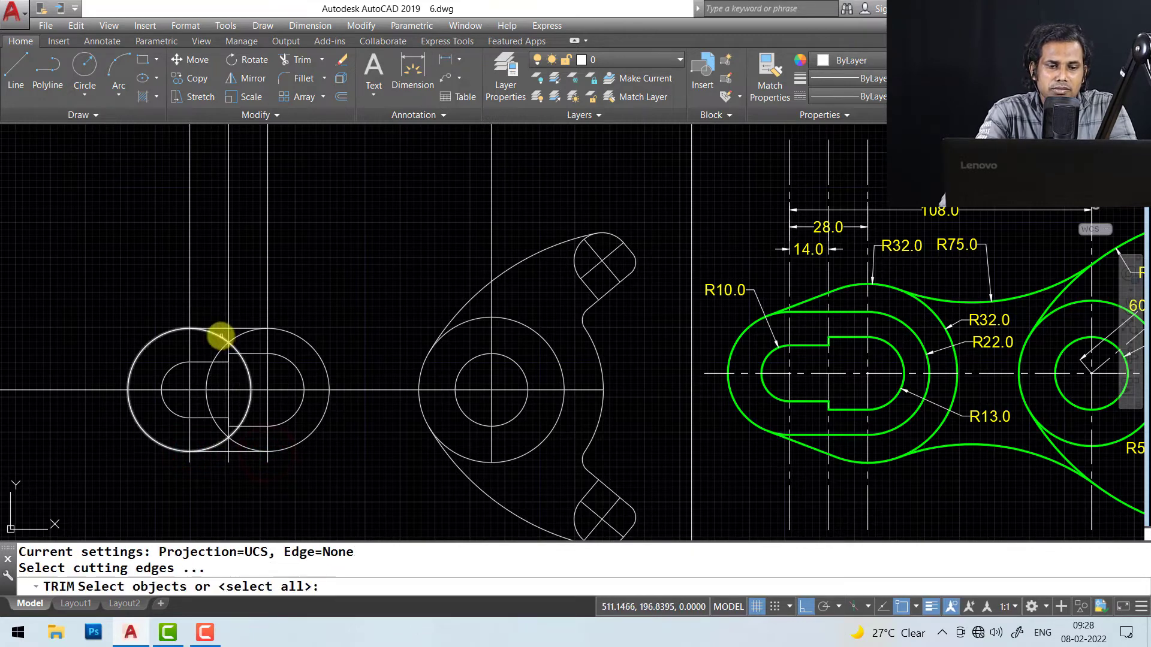
left_click(218, 328)
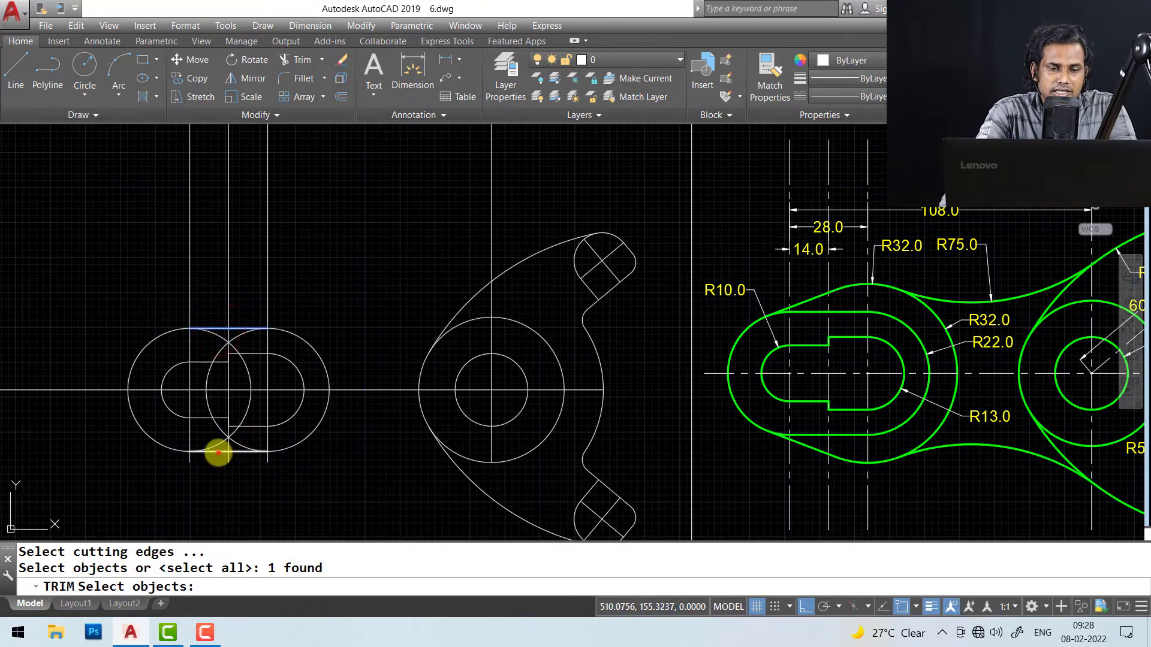
left_click(218, 452)
key("Return")
left_click(222, 431)
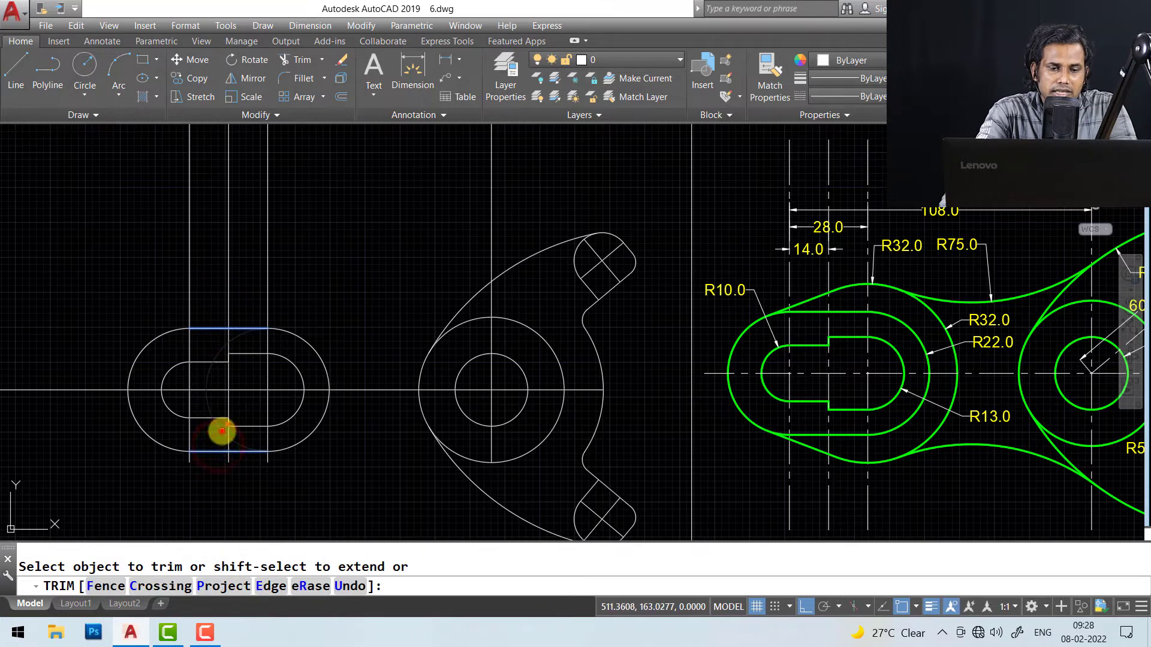
key("Escape")
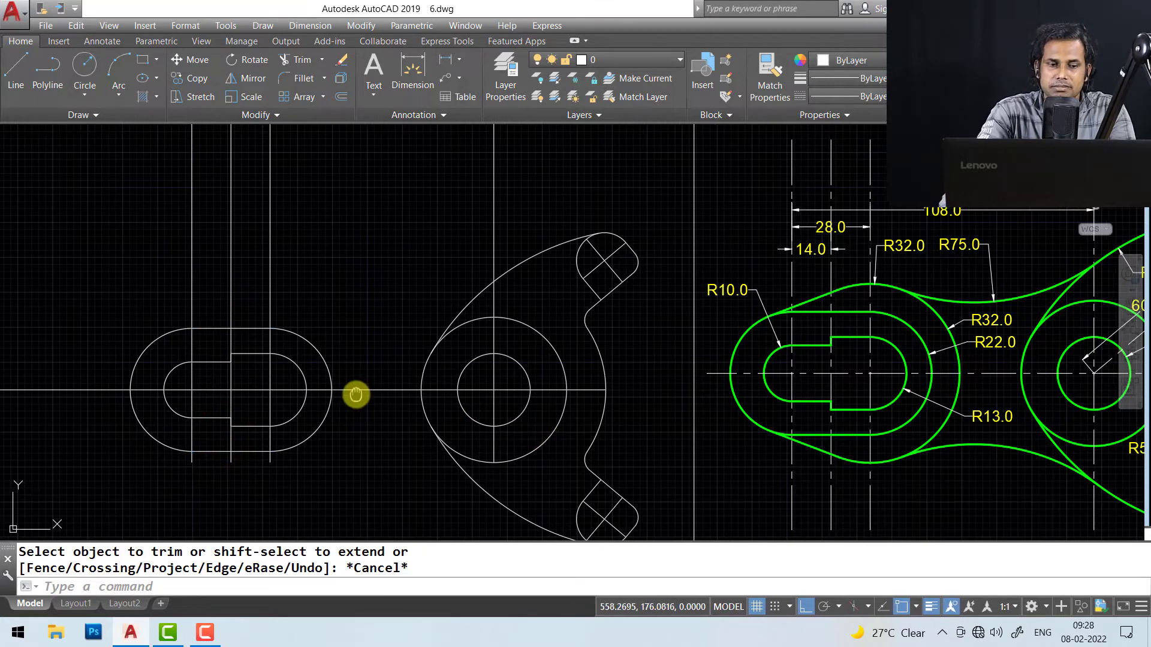
- Draw a radius-32 circle centered where the third slot guide line crosses the horizontal centerline
type("c")
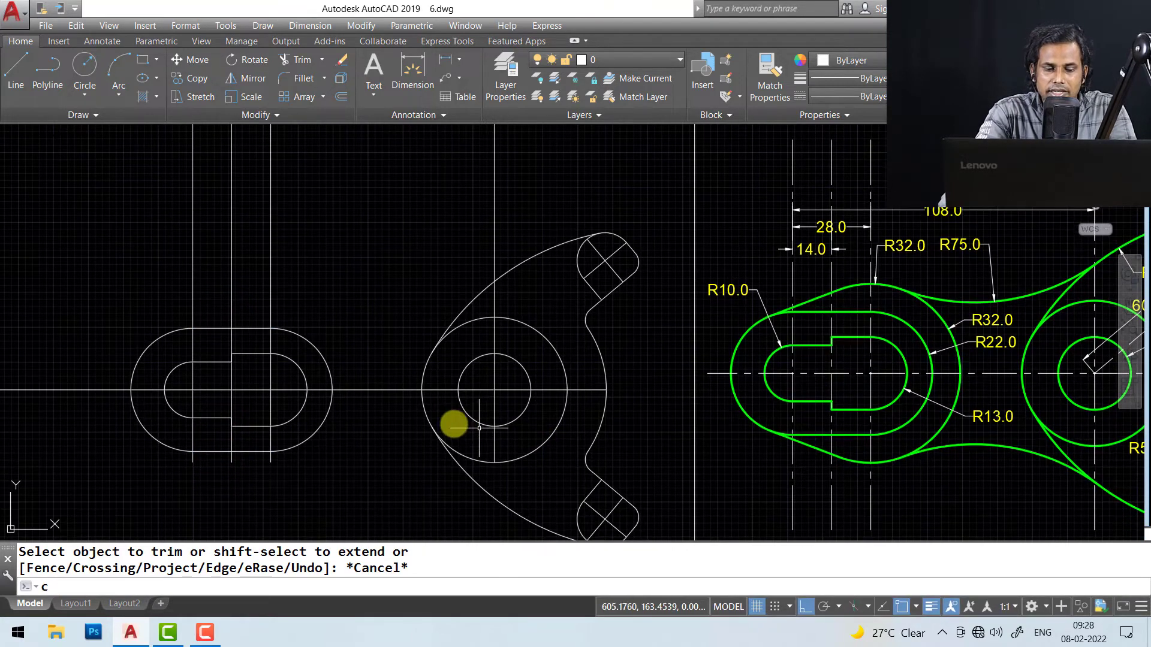
key("Return")
left_click(271, 391)
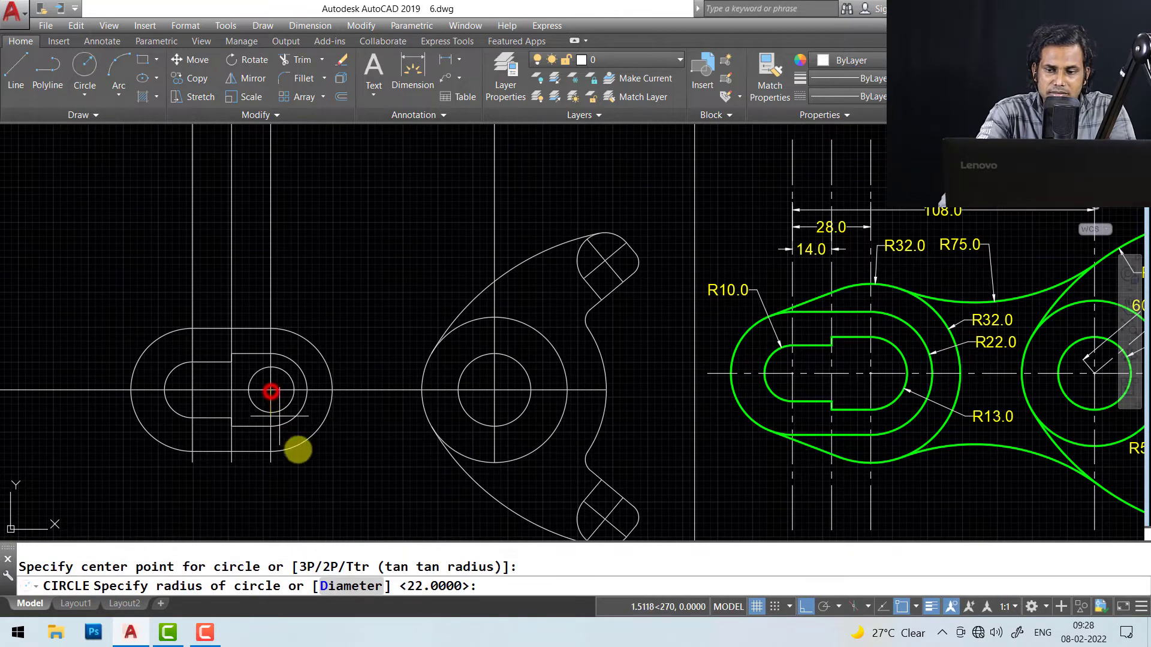
key("Return")
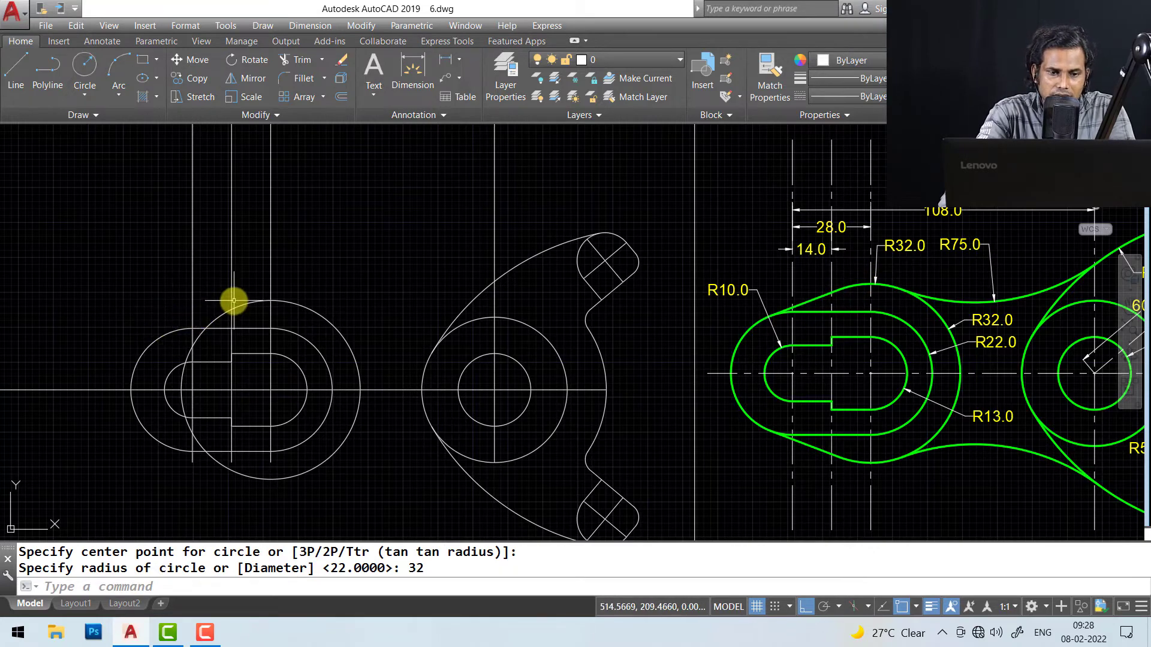
- Try drawing the slanted upper edge from the left radius-22 arc to the radius-32 circle, and erase that line
middle_click_drag(252, 378, 251, 352)
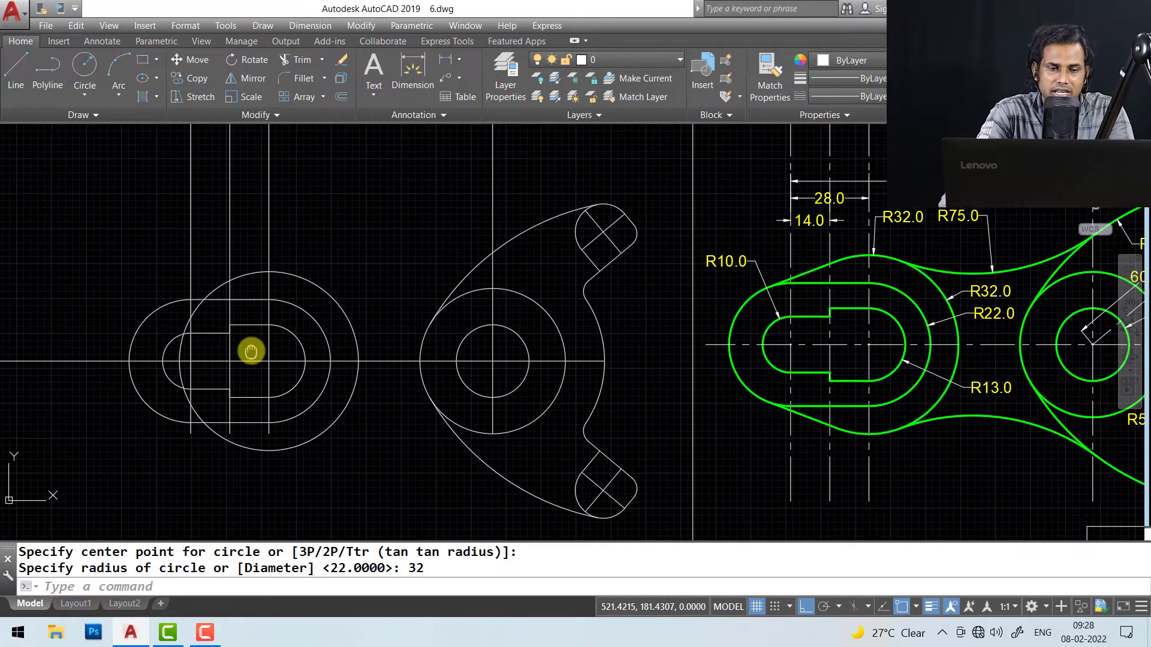
key("Return")
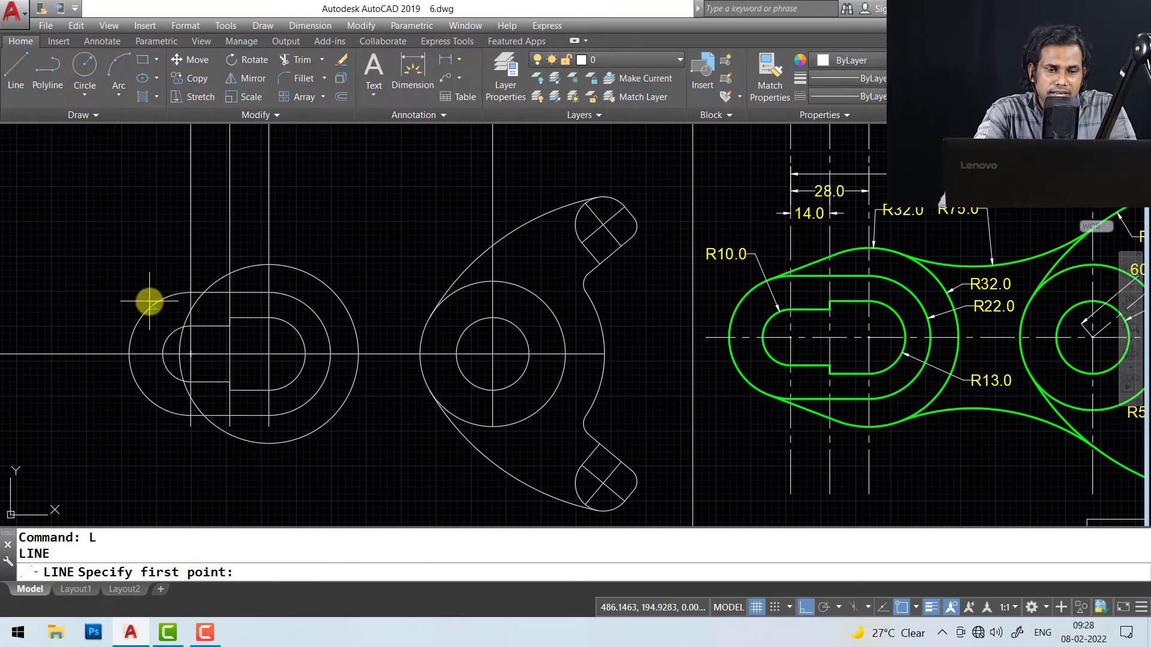
left_click(149, 302)
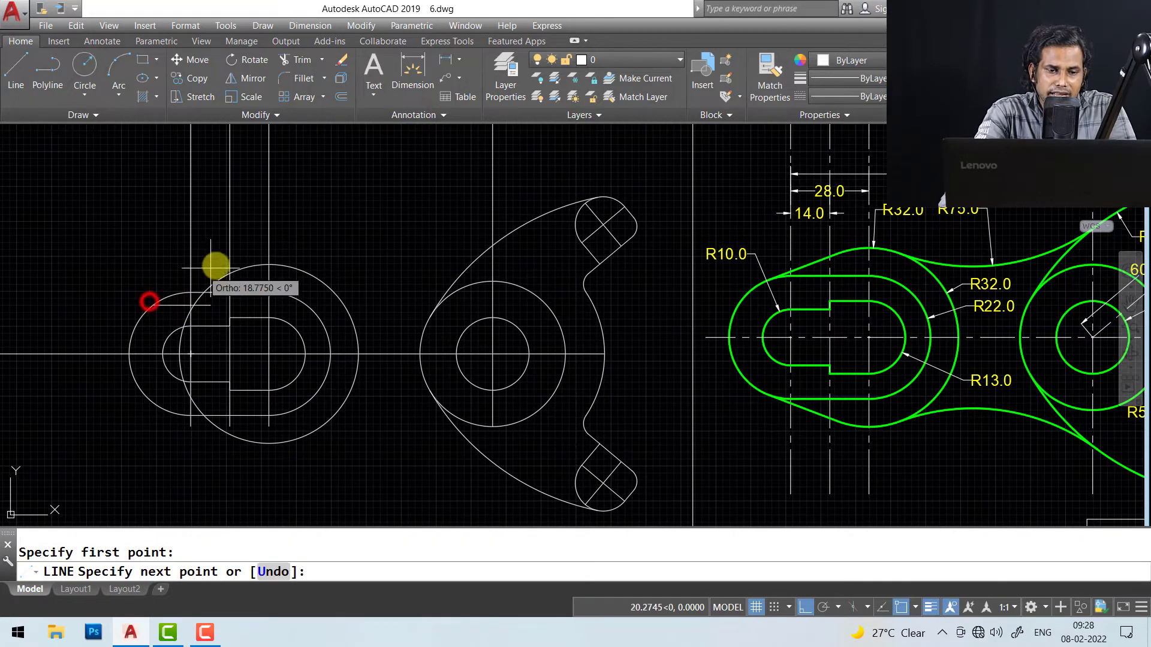
left_click(244, 268)
key("Escape")
left_click(200, 285)
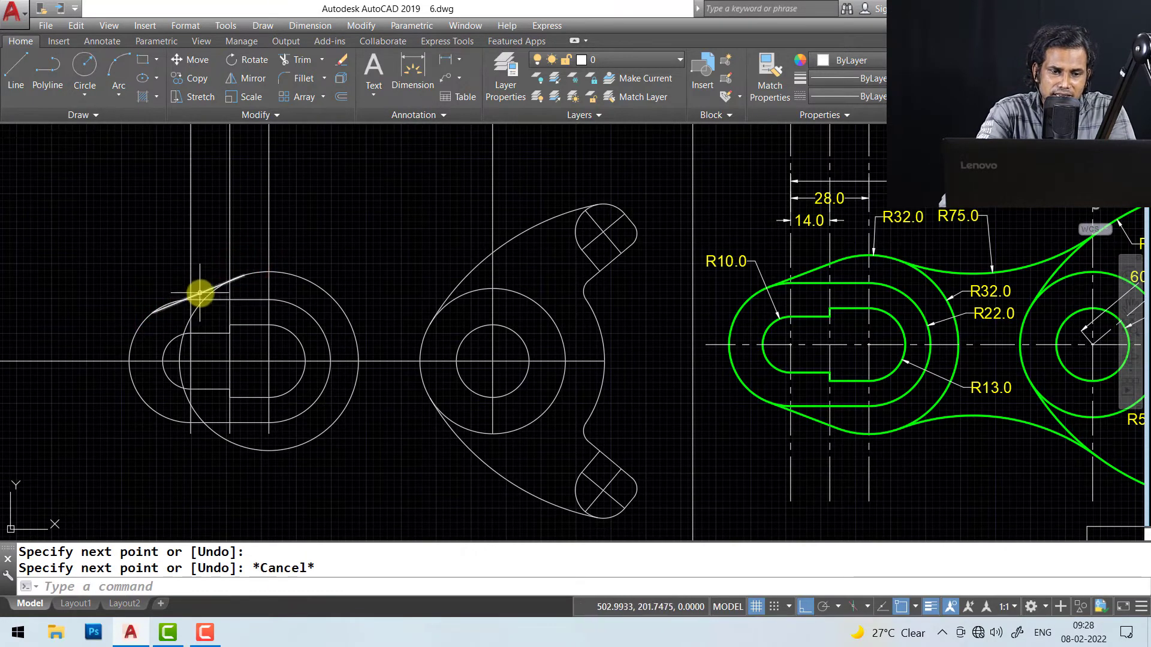
key("Delete")
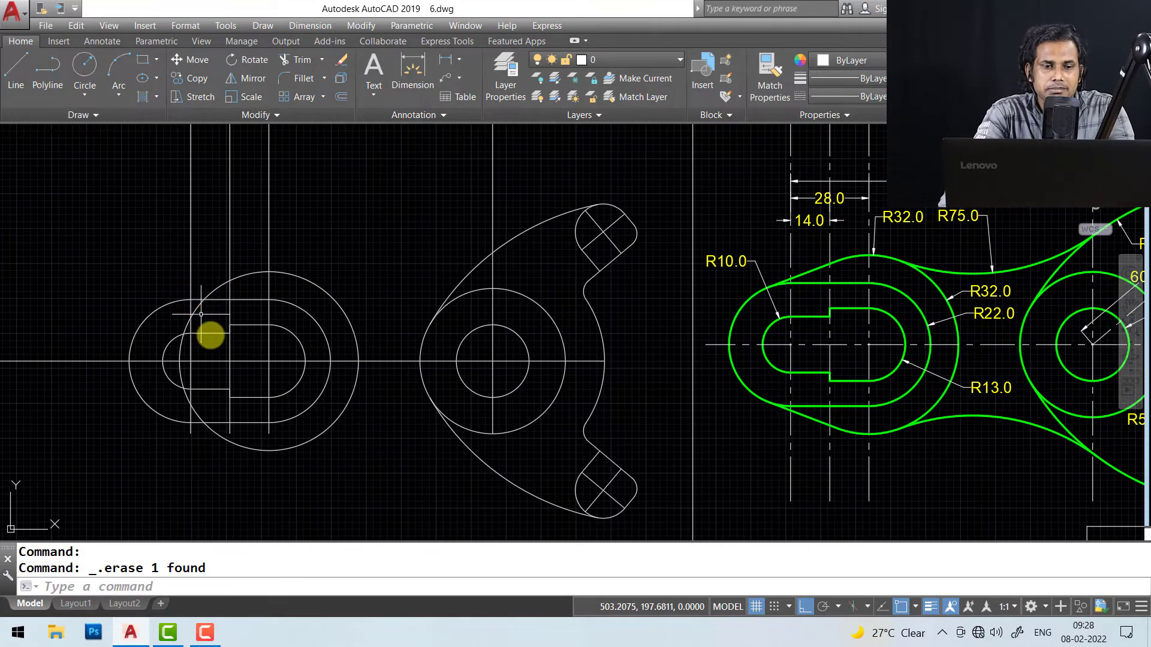
- Set the running object snap modes to Tangent only
scroll(204, 344, "up", 3)
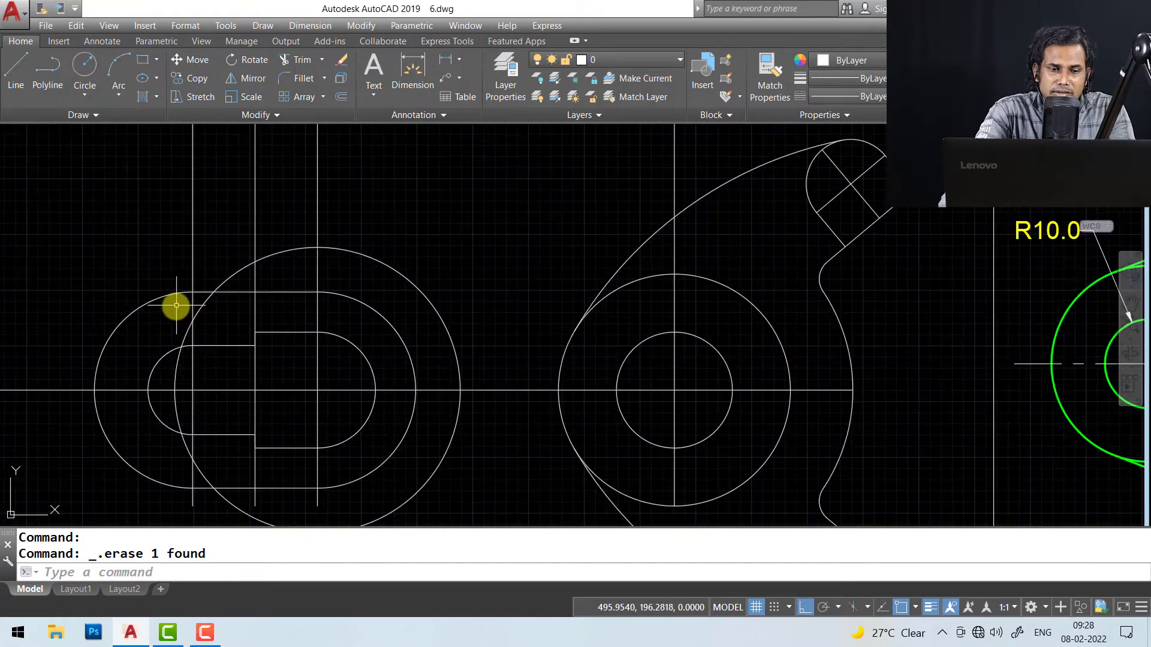
mouse_move(172, 306)
middle_mouse_down()
mouse_move(260, 306)
mouse_move(325, 285)
mouse_move(308, 326)
mouse_move(314, 289)
middle_mouse_up()
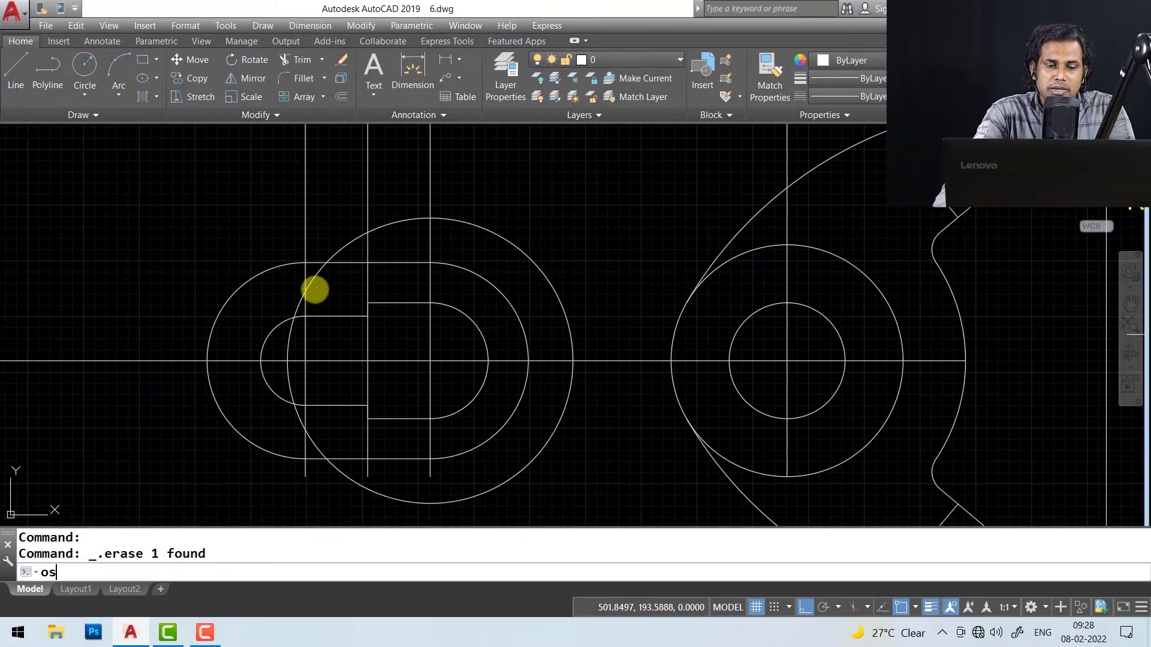
key("Return")
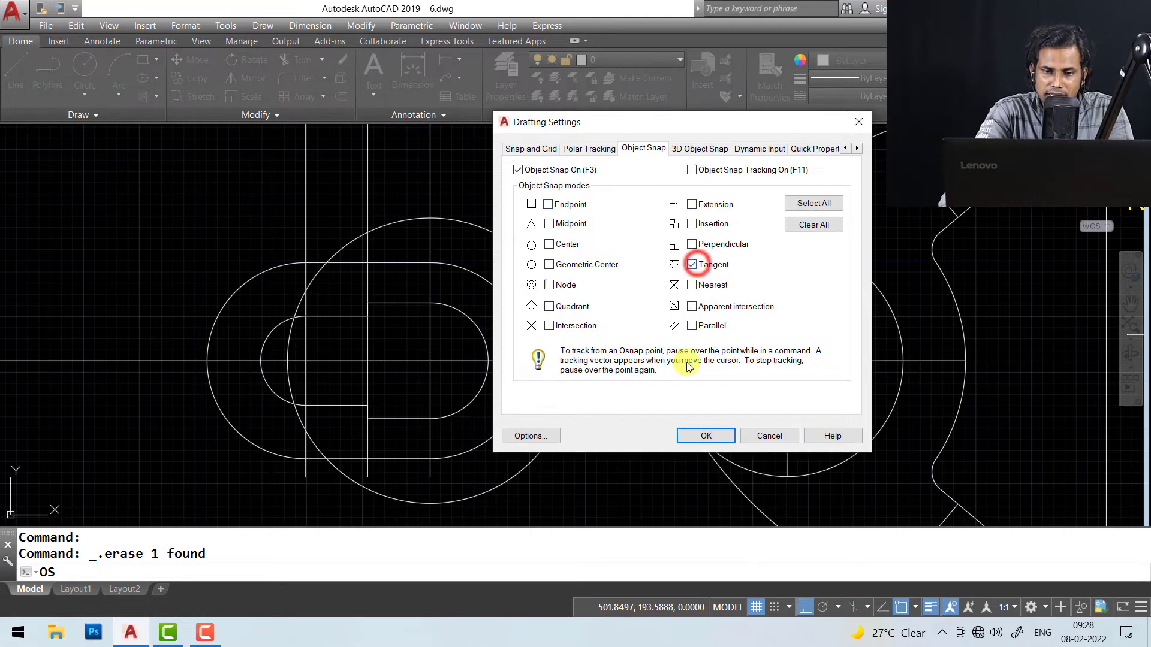
left_click(692, 434)
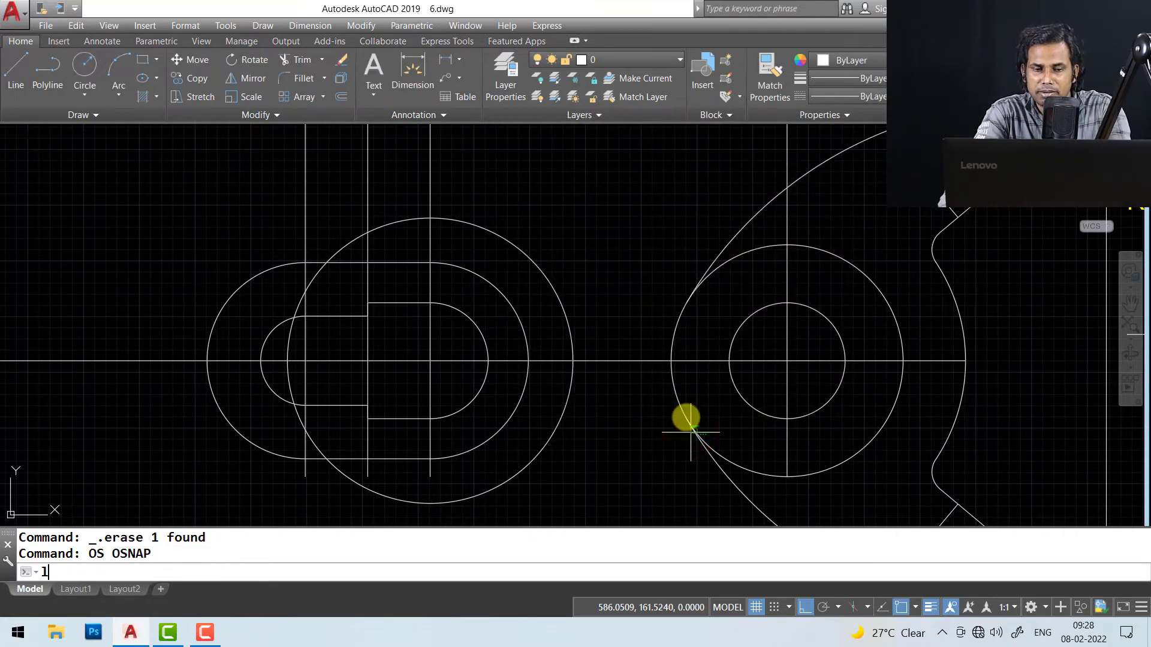
- Draw the upper and lower slanted edges as lines tangent to the left radius-22 arc and the radius-32 circle
key("Return")
left_click(227, 306)
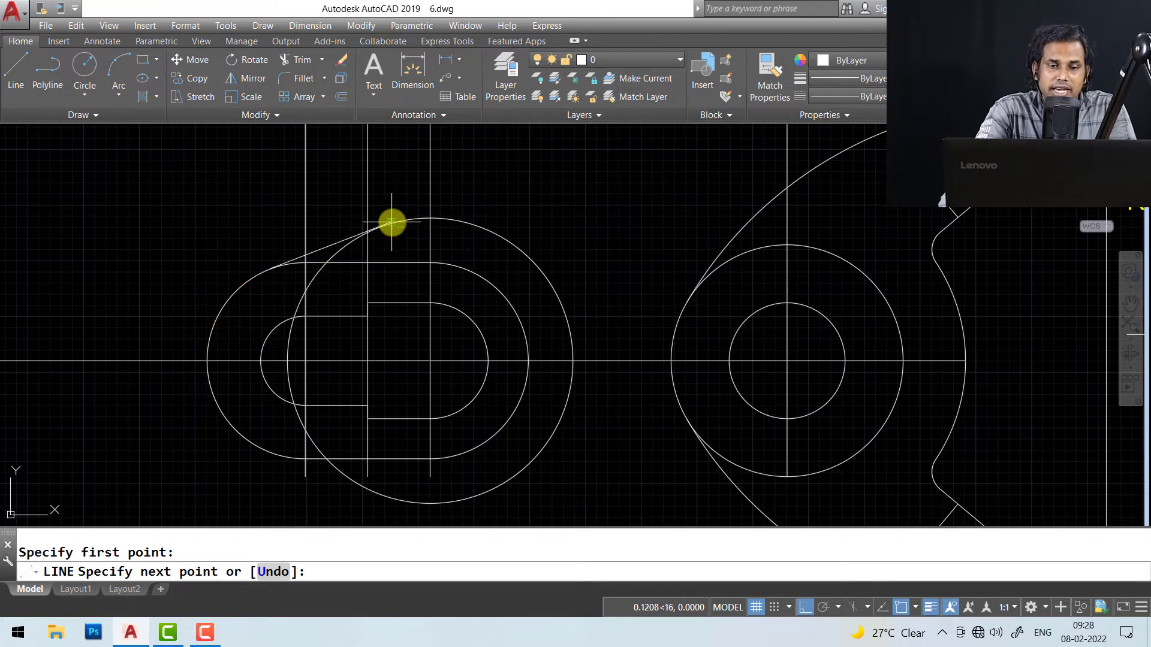
left_click(393, 222)
key("Escape")
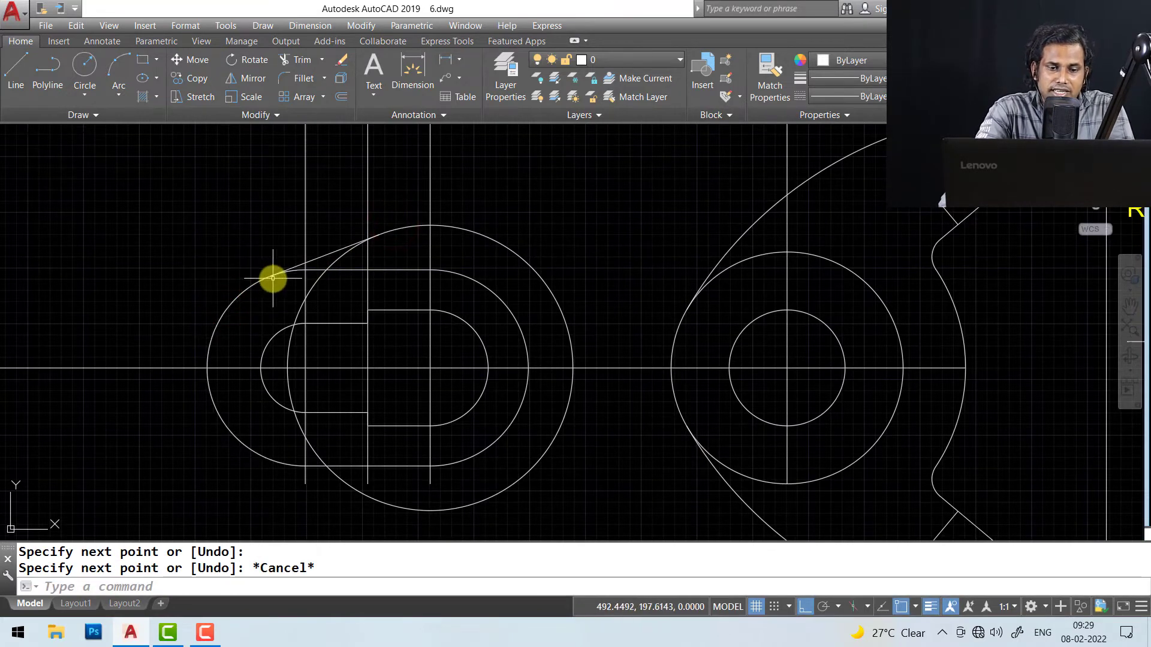
type("l")
key("Return")
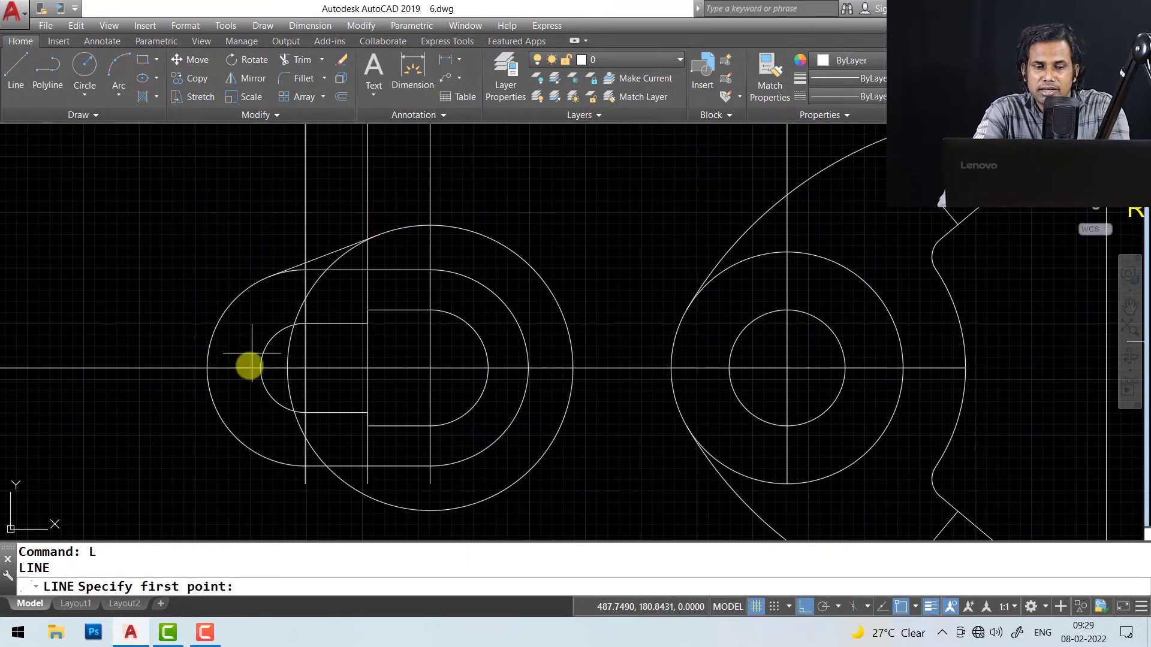
left_click(254, 458)
left_click(378, 502)
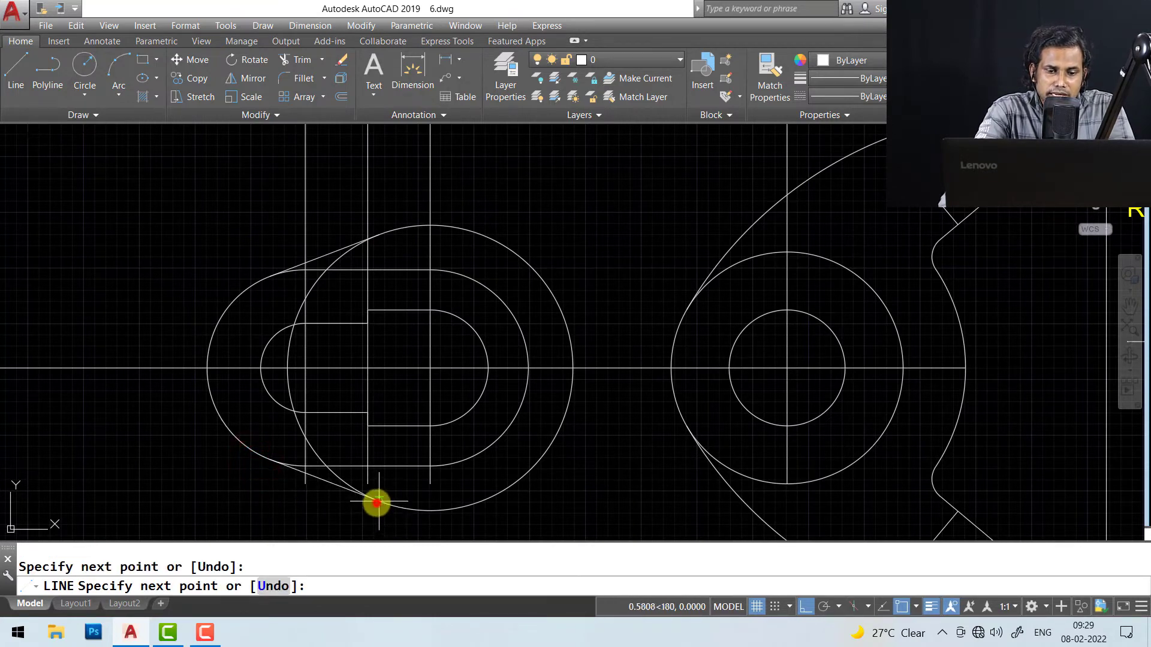
key("Escape")
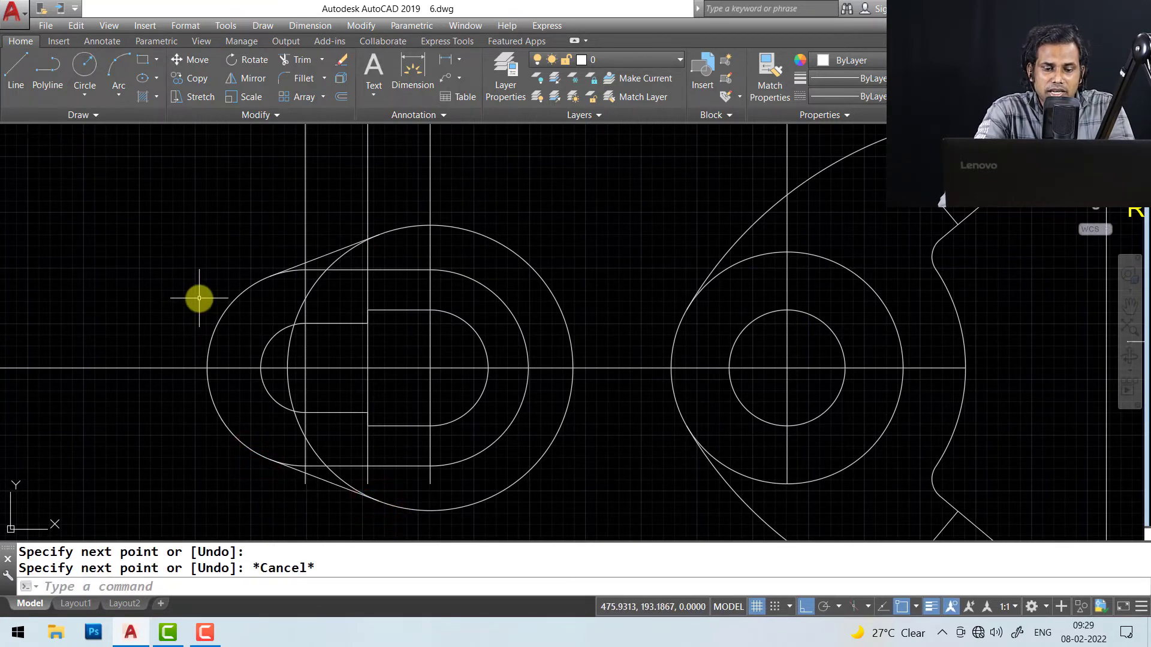
type("tr")
key("Return")
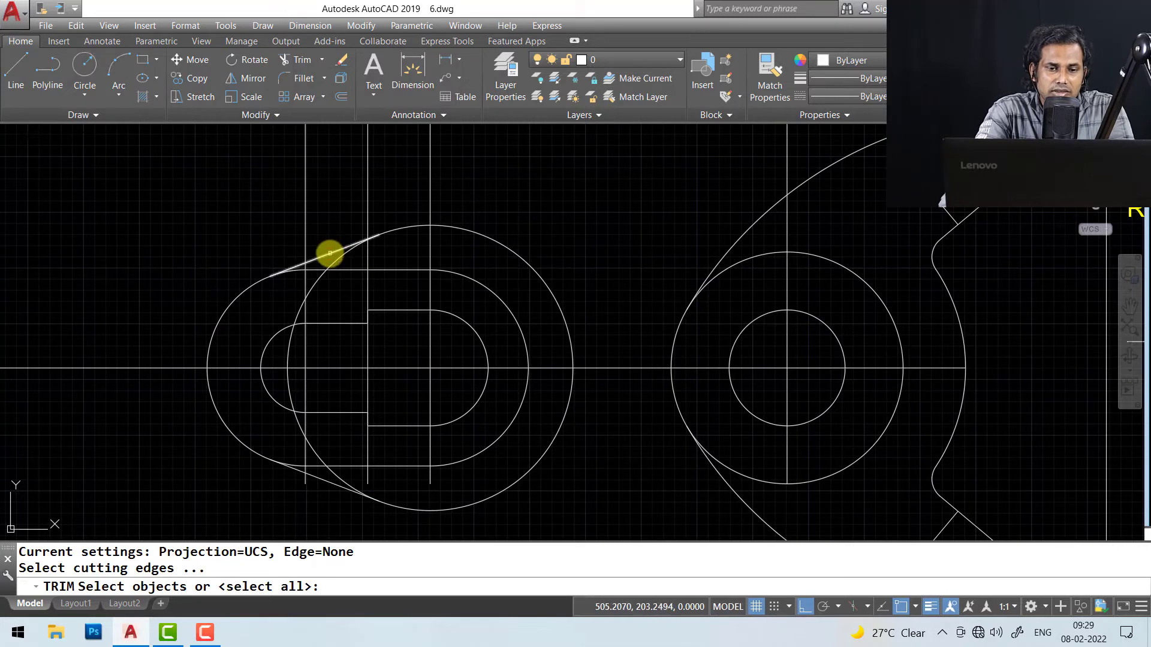
left_click(329, 253)
key("Return")
key("Escape")
- Trim away the inner left portion of the radius-32 circle, using both slanted tangent lines as cutting edges
type("tr")
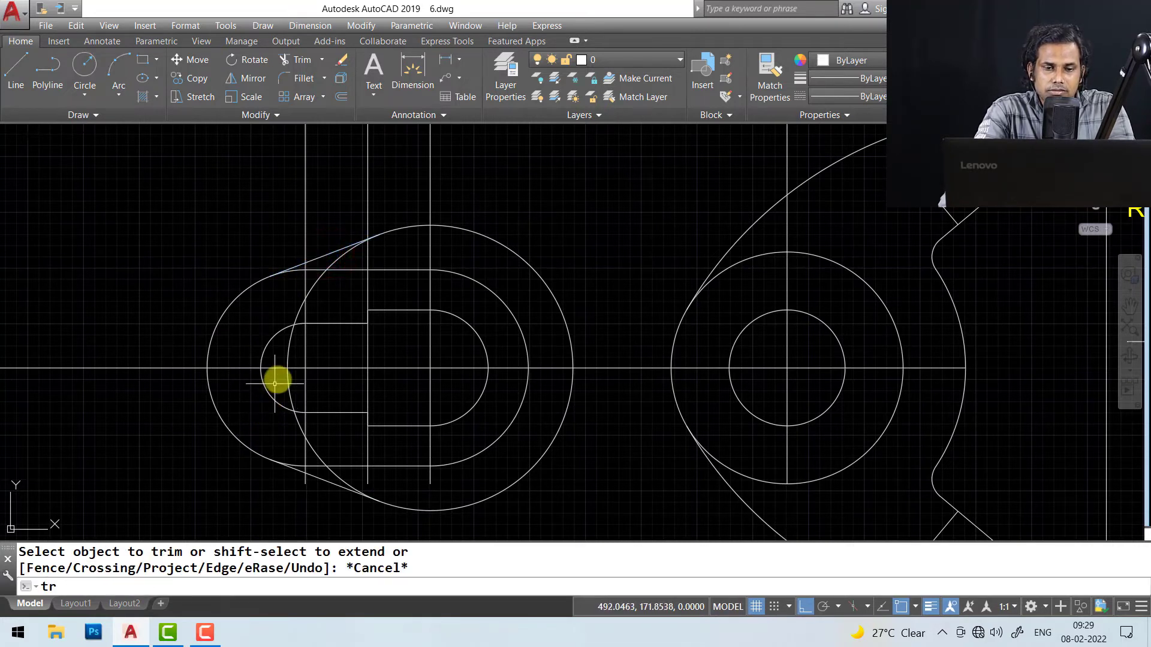
key("Return")
left_click(334, 251)
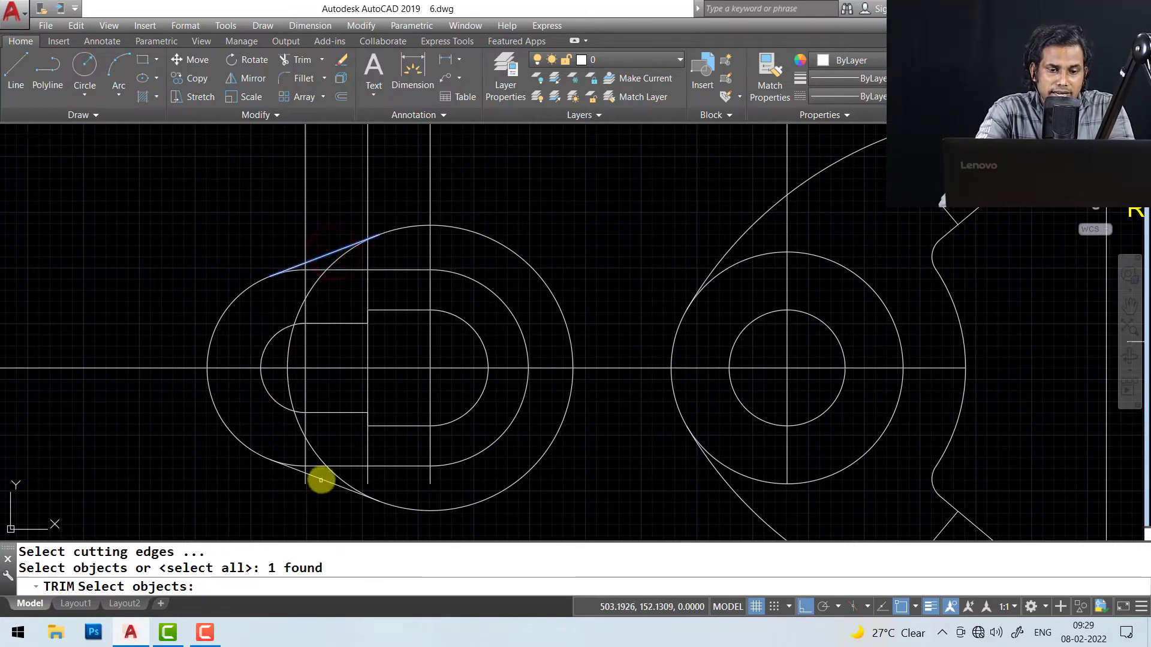
left_click(321, 480)
key("Return")
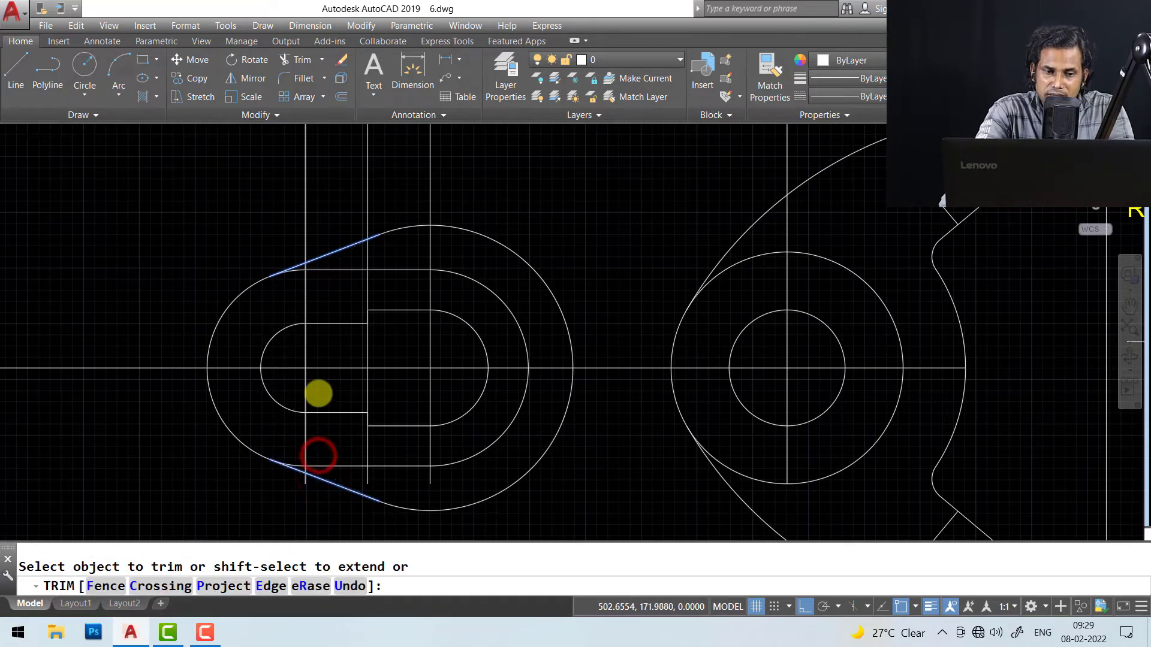
scroll(427, 398, "down", 4)
key("Escape")
- Draw a radius-75 circle tangent to the upper side of the radius-32 arc and the upper radius-90 arc
scroll(426, 411, "down", 2)
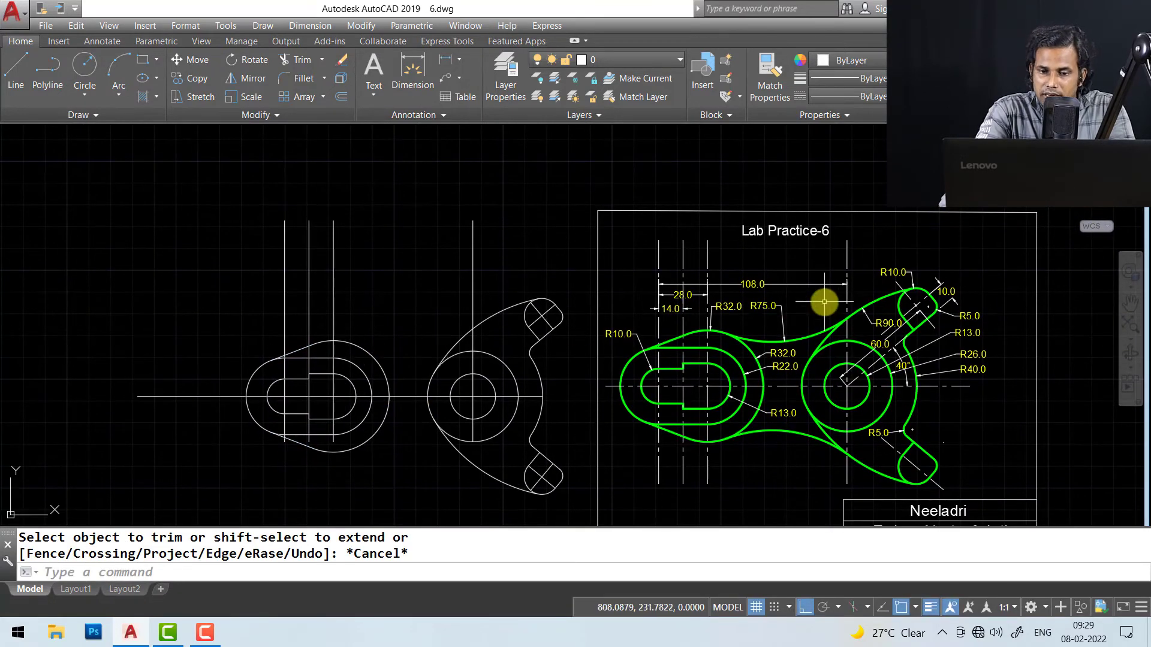
middle_click_drag(501, 352, 477, 340)
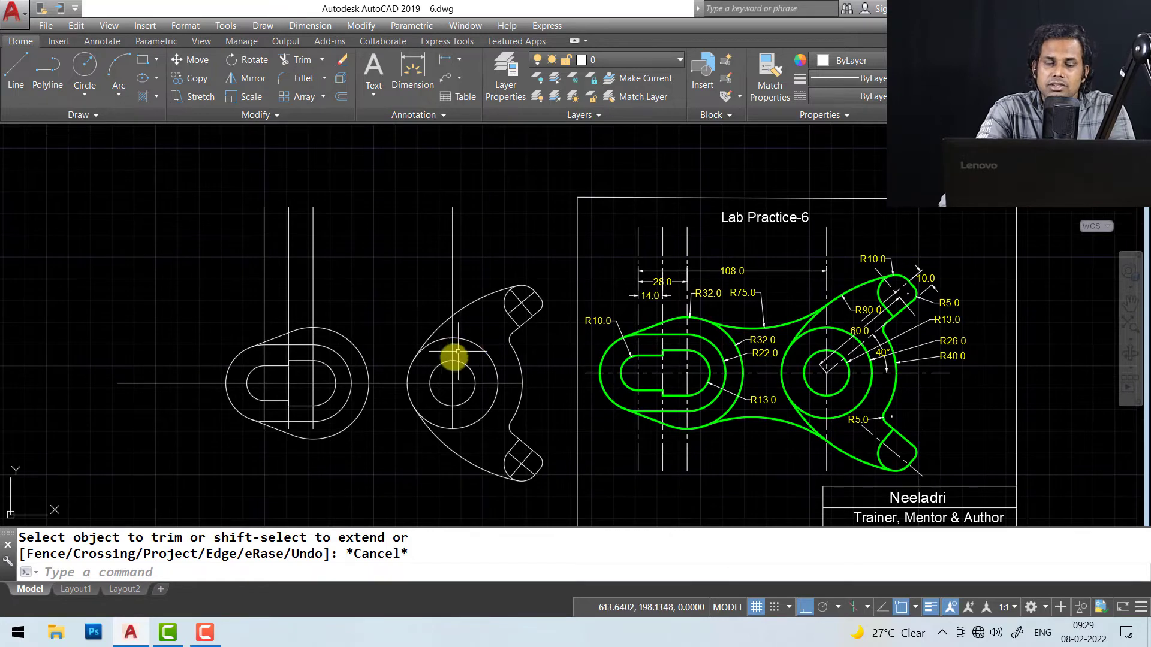
type("c")
key("Return")
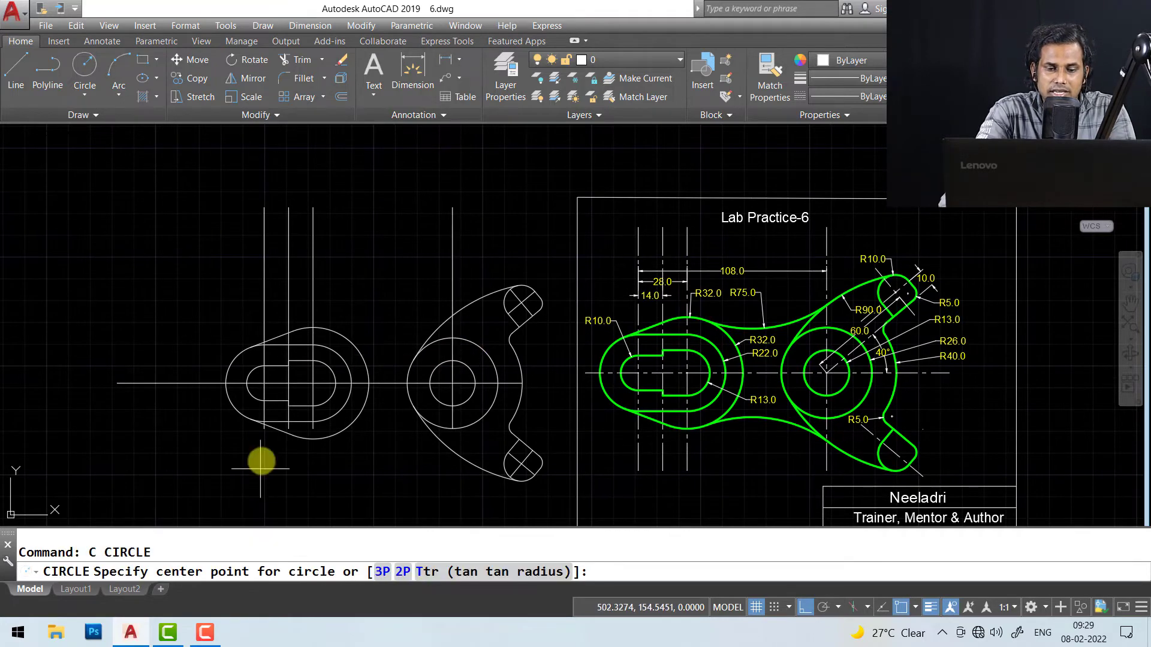
left_click(425, 574)
left_click(363, 346)
left_click(433, 331)
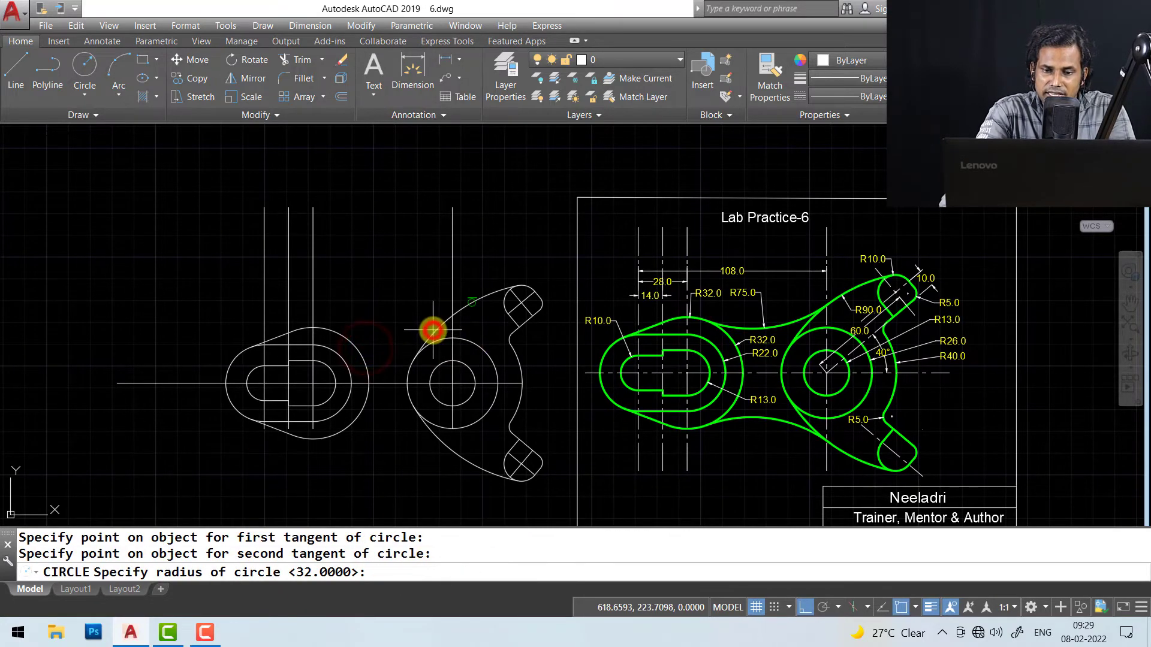
type("75")
key("Return")
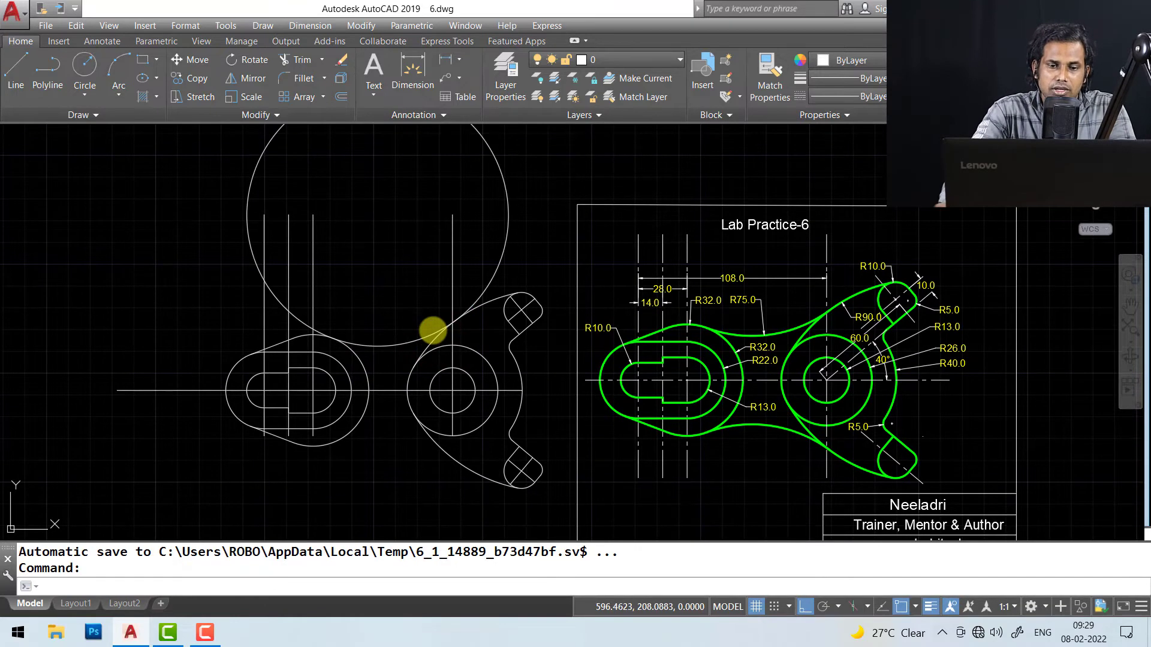
- Trim the upper radius-75 circle to the concave connecting arc, using the radius-32 arc and upper radius-90 arc as cutting edges
type("tr")
key("Return")
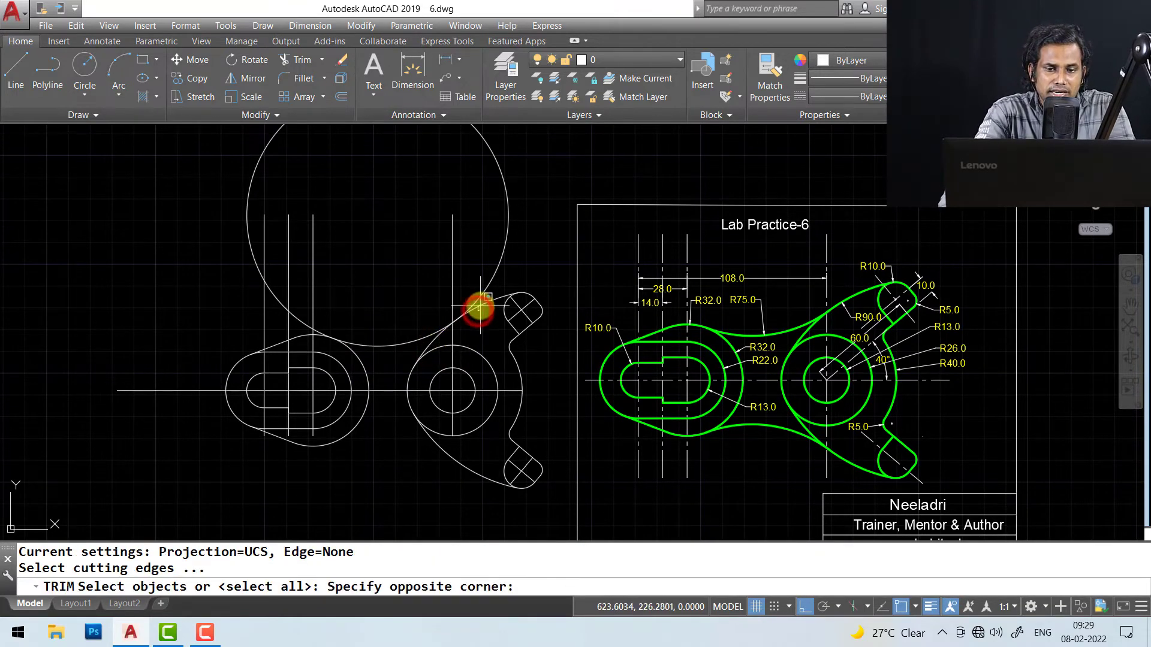
left_click(479, 307)
left_click(479, 307)
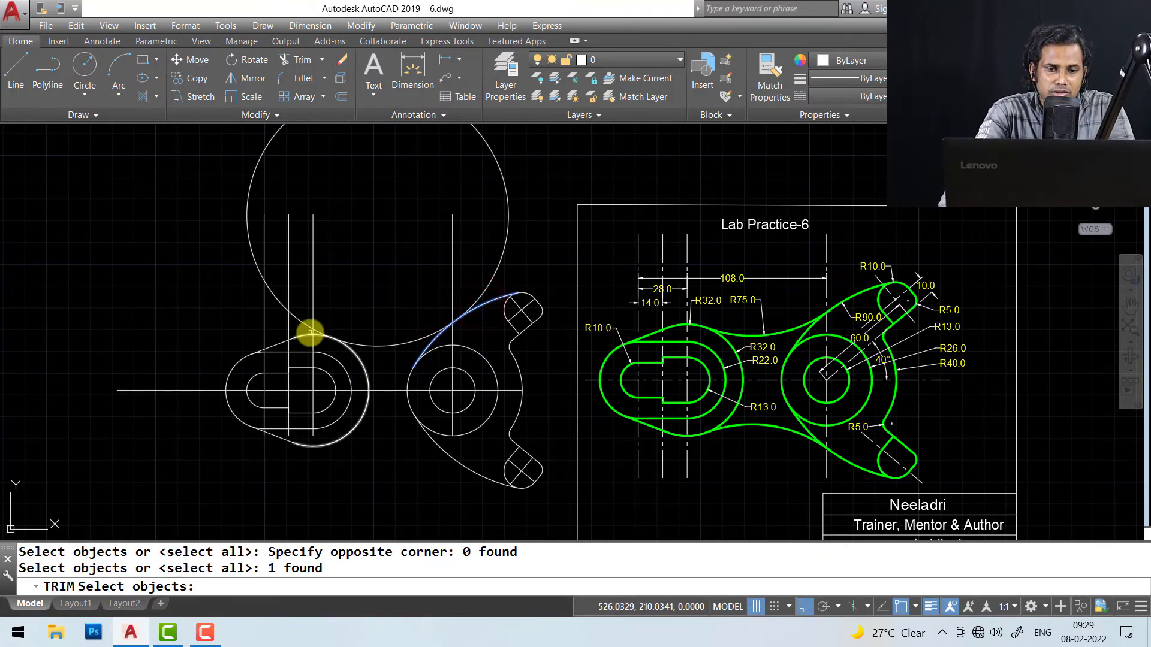
left_click(309, 333)
key("Return")
middle_click_drag(383, 345, 393, 303)
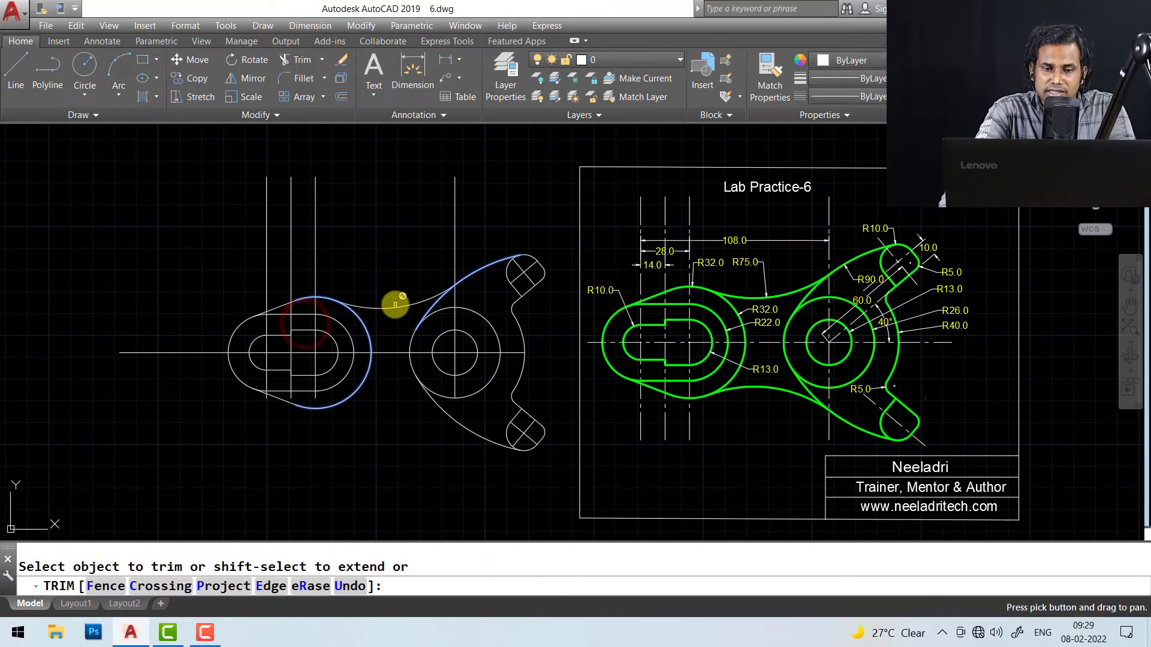
key("Escape")
- Draw a radius-75 circle tangent to the lower radius-90 arc and the lower side of the radius-32 arc
type("c")
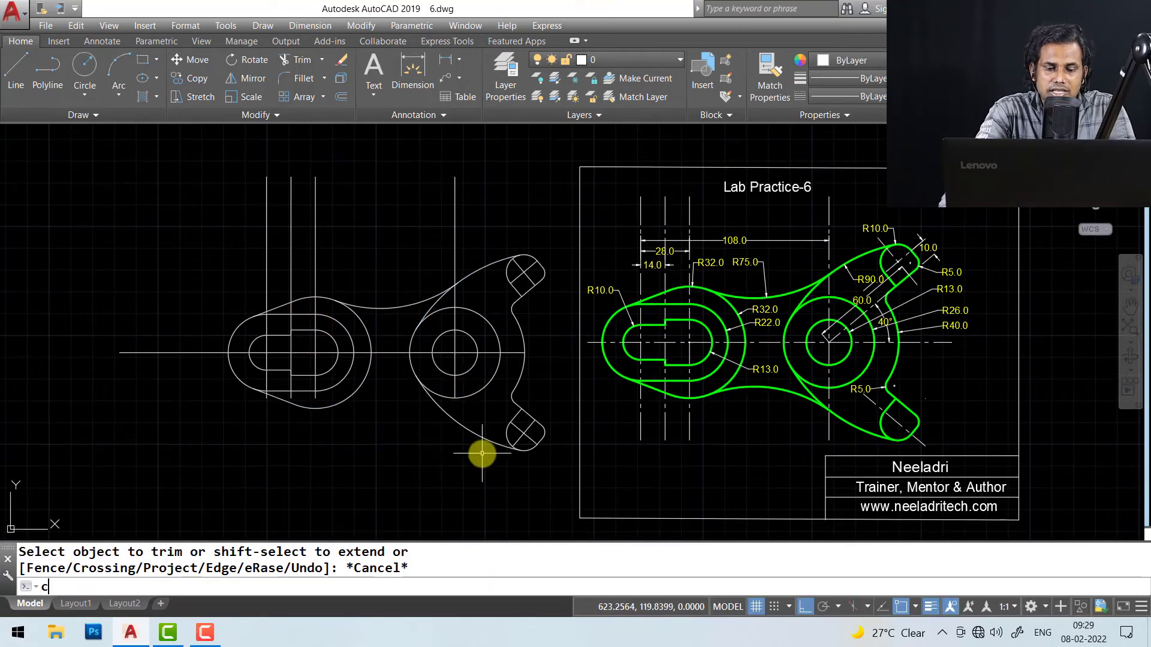
key("Return")
type("t")
key("Return")
left_click(440, 412)
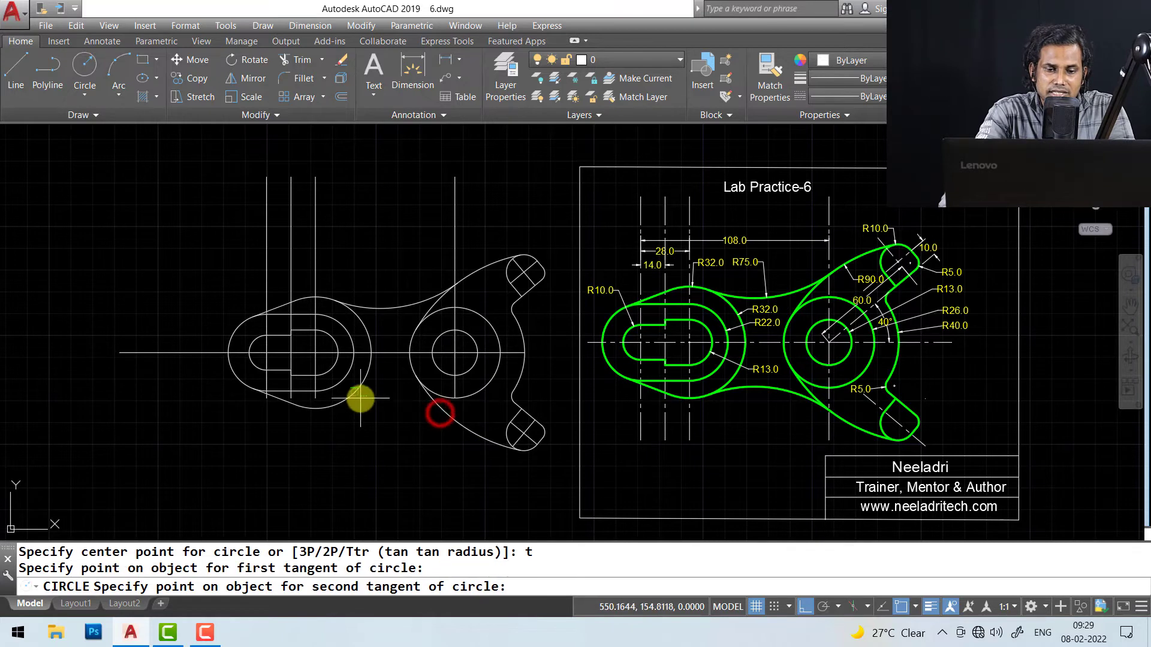
left_click(360, 399)
key("Return")
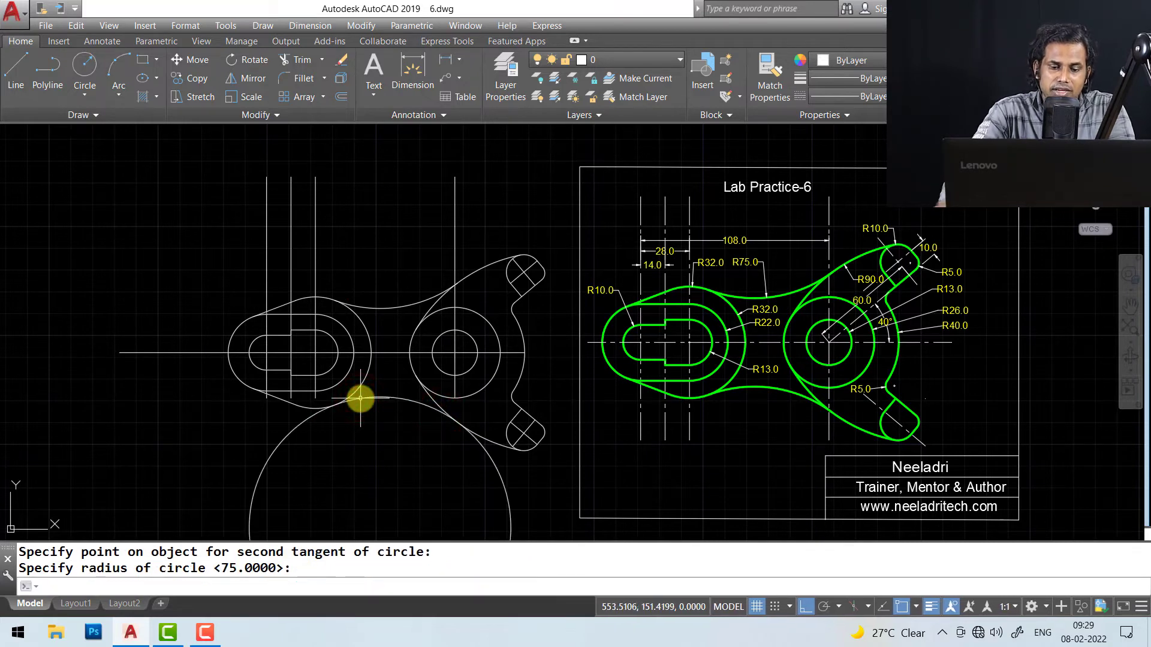
- Trim the lower radius-75 circle to the concave connecting arc, using the lower radius-90 arc and radius-32 arc as cutting edges
type("tr")
key("Return")
left_click(484, 438)
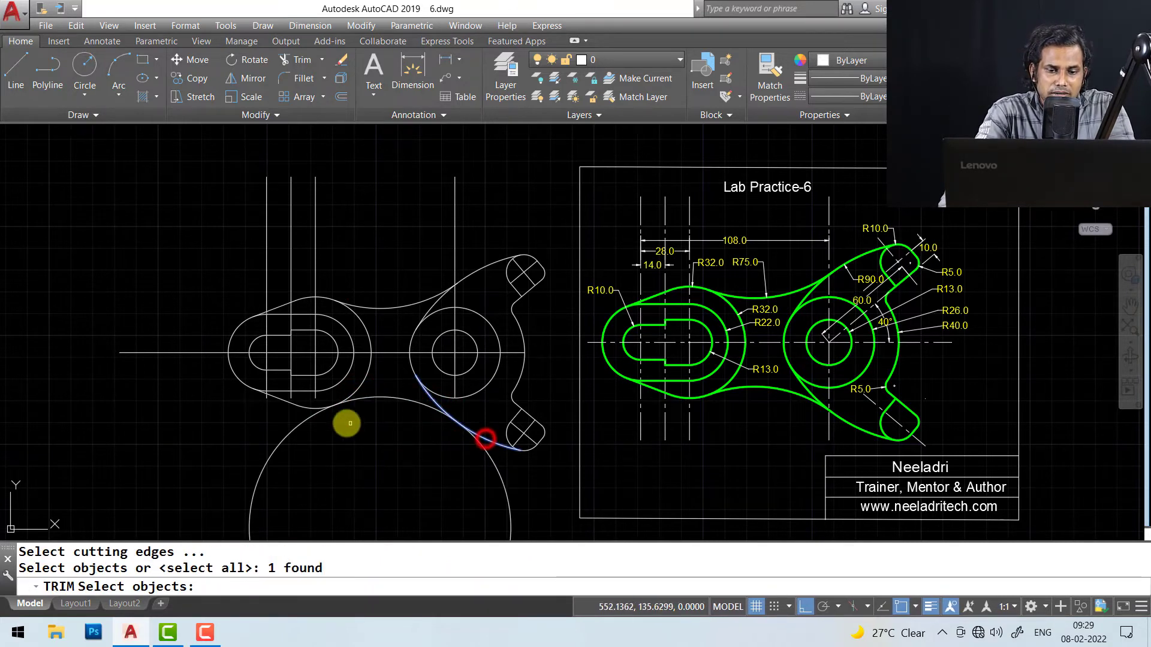
left_click(308, 407)
key("Return")
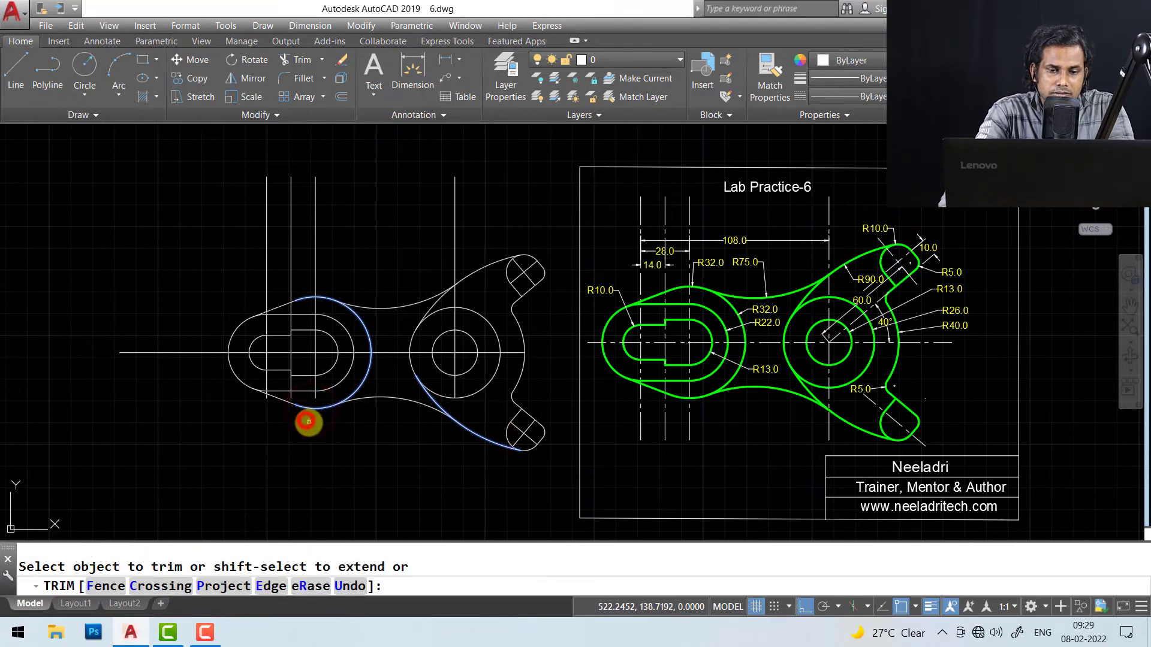
key("Escape")
- Change the horizontal centerline and the four vertical guide lines to the CENTER linetype
mouse_move(380, 334)
middle_mouse_down()
mouse_move(382, 361)
mouse_move(392, 341)
middle_mouse_up()
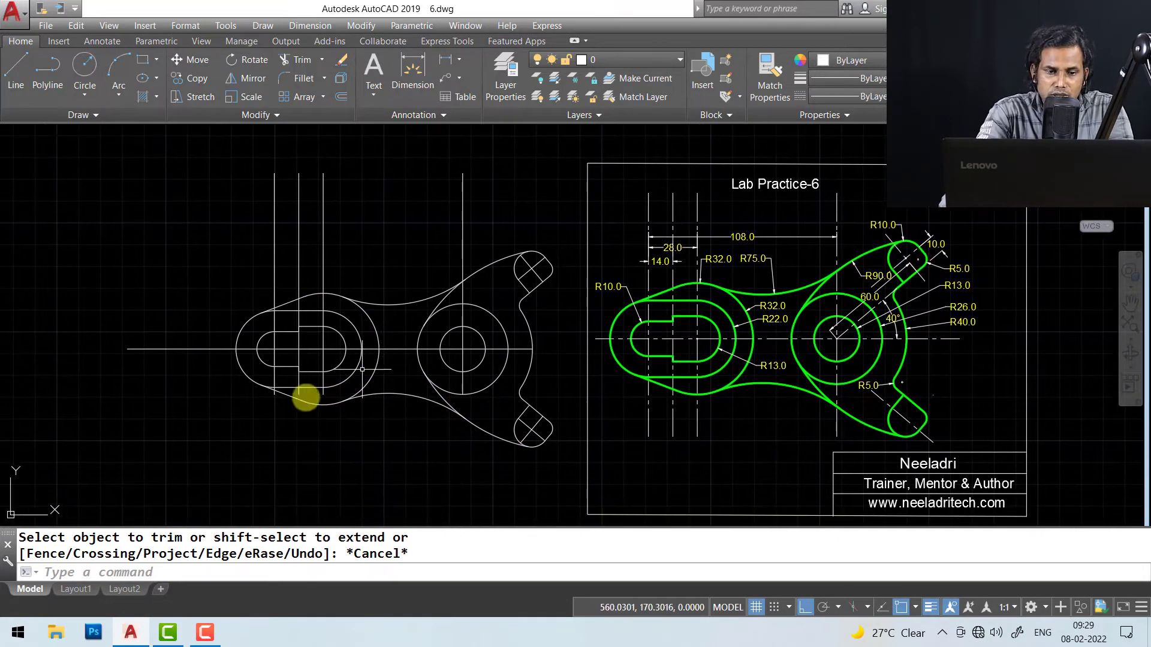
left_click(470, 340)
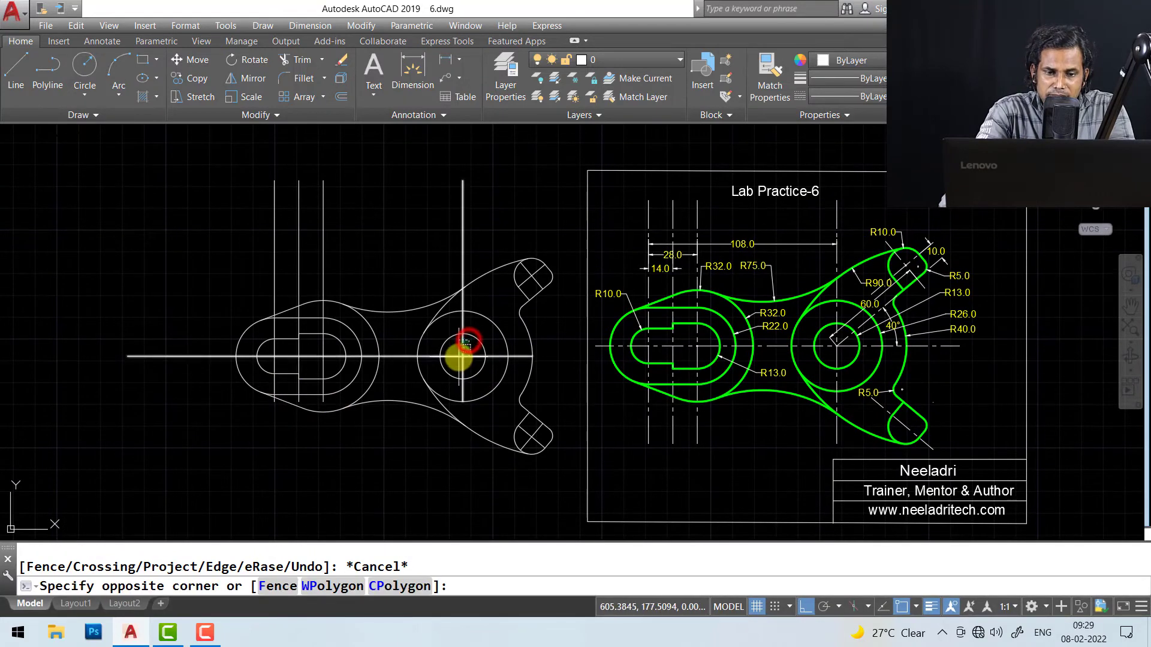
left_click(459, 358)
left_click(346, 239)
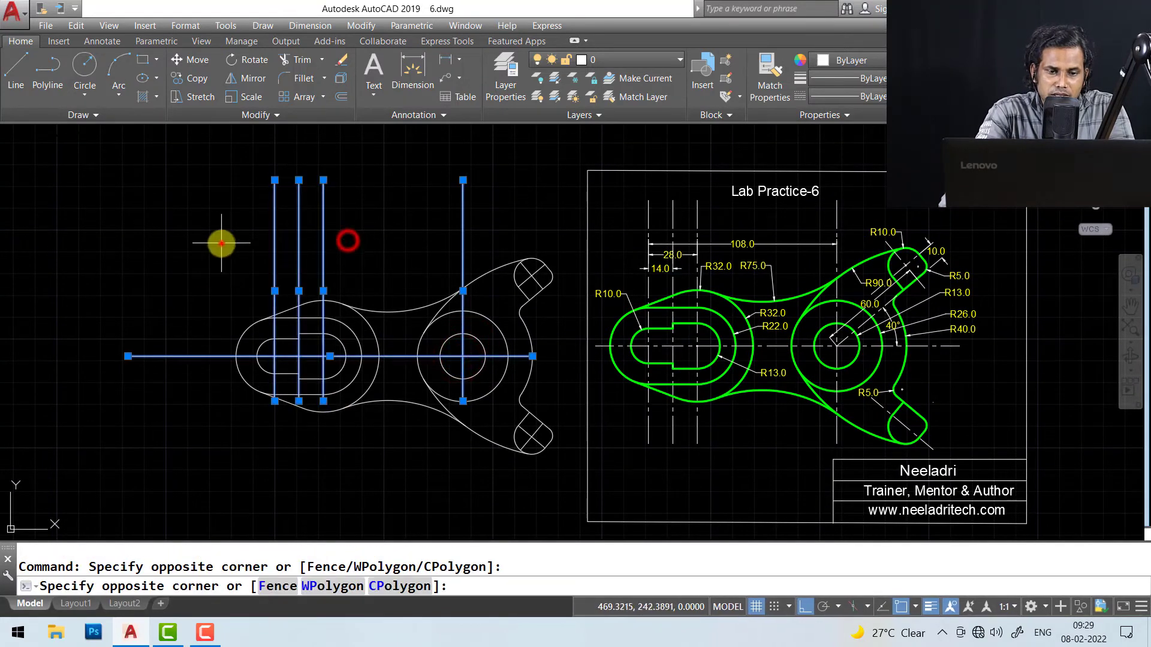
left_click(221, 247)
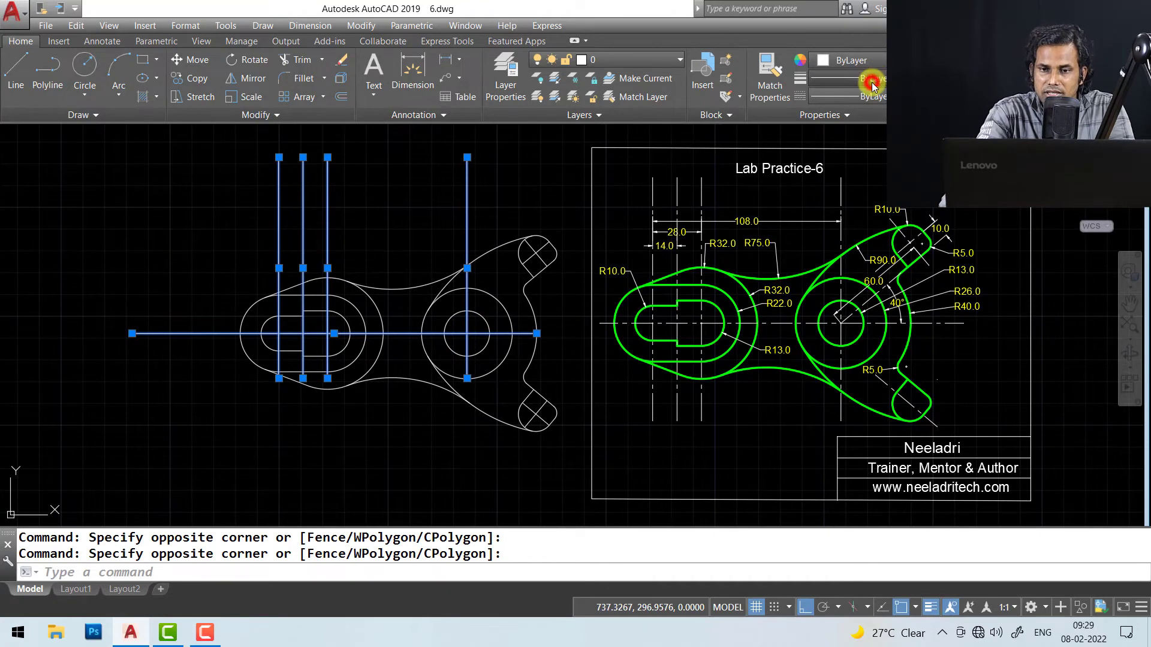
left_click(872, 81)
left_click(871, 82)
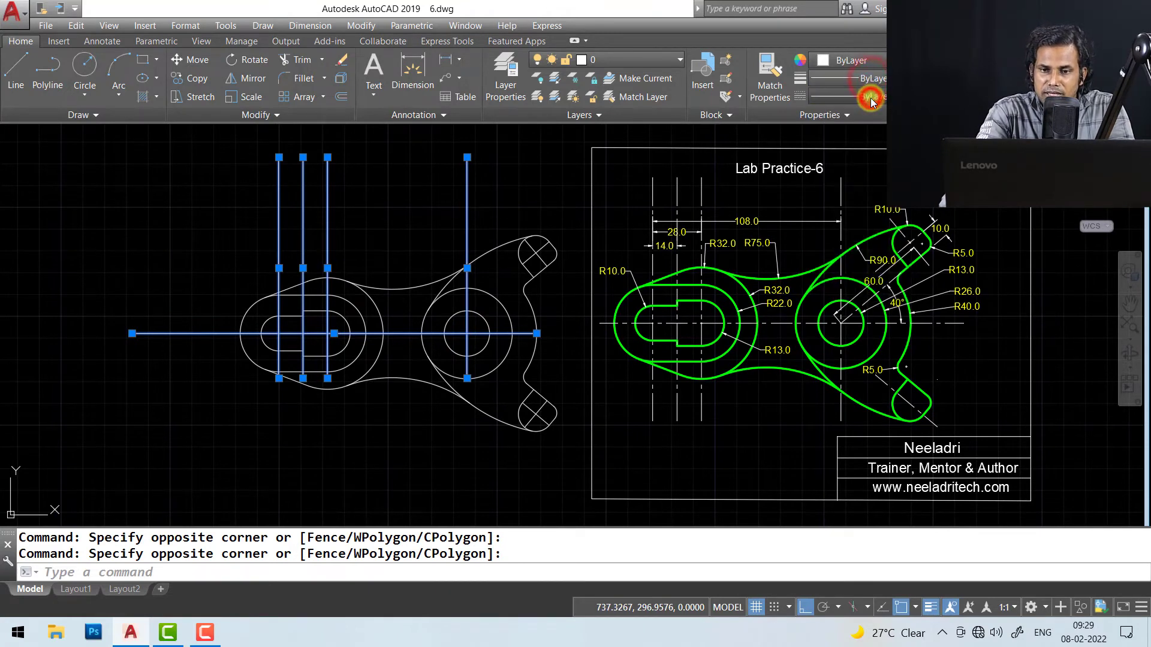
left_click(871, 98)
left_click(856, 170)
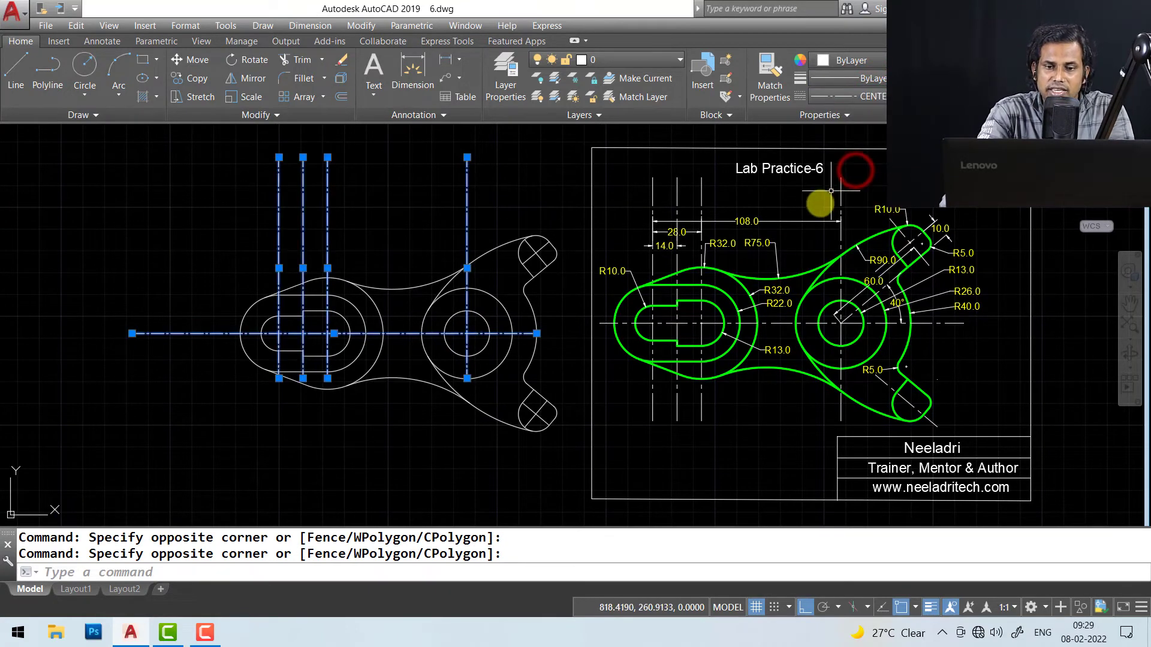
key("Escape")
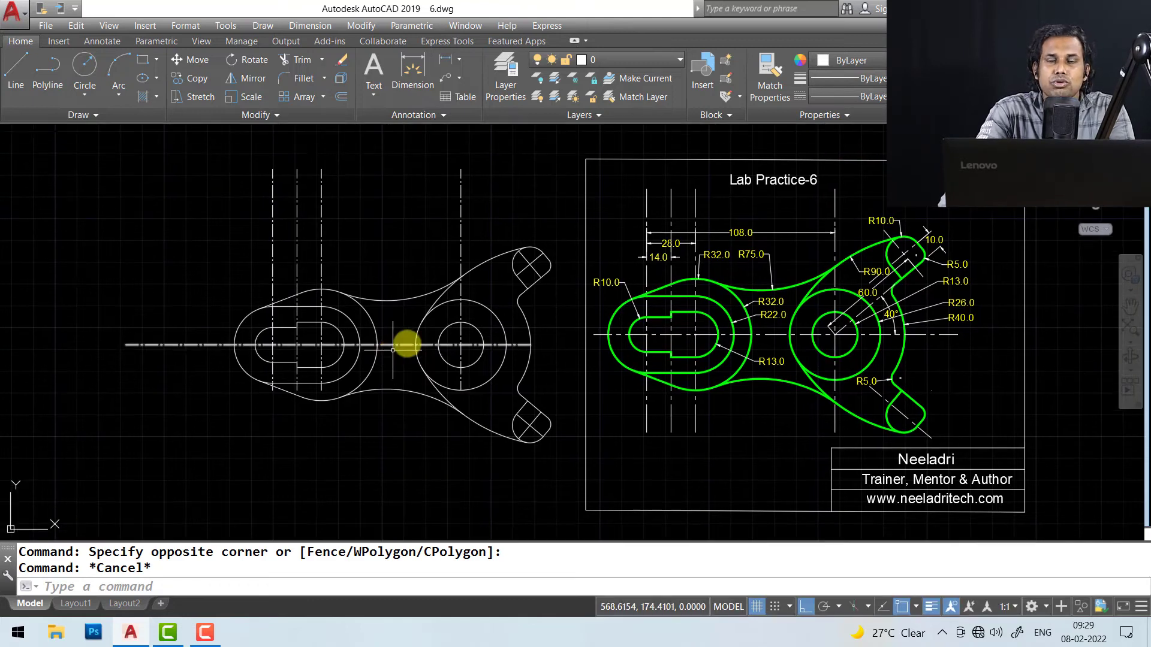
- Change the crossing lines inside the upper and lower rounded arm ends to the CENTER linetype
scroll(508, 265, "up", 2)
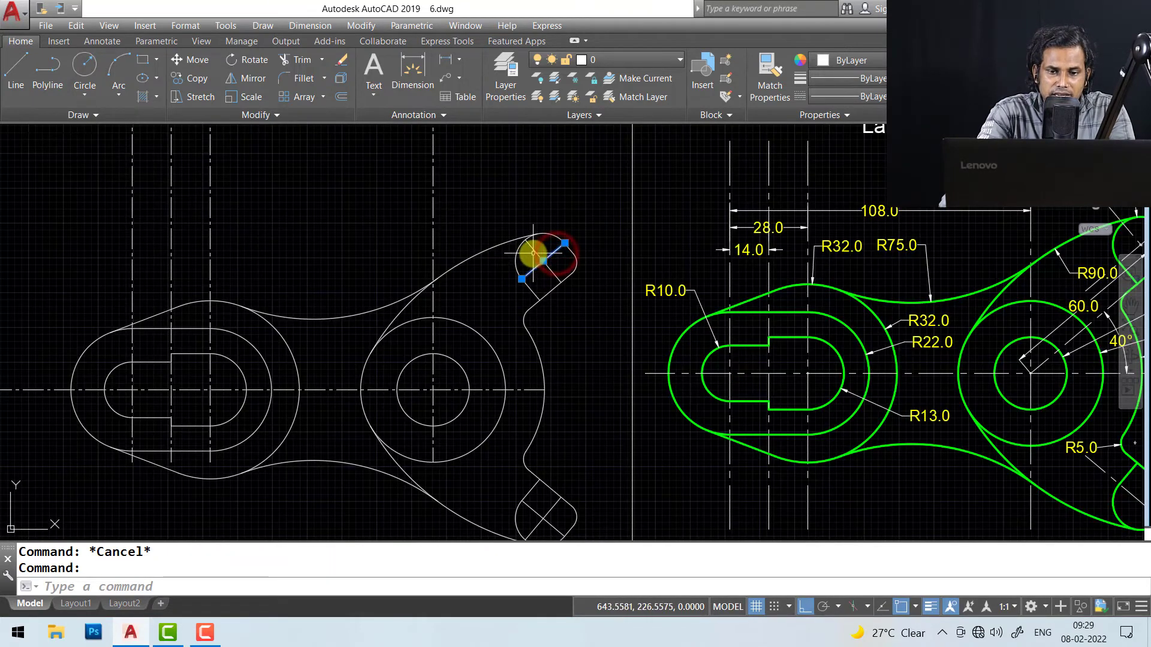
middle_click_drag(533, 390, 530, 277)
scroll(524, 413, "up", 4)
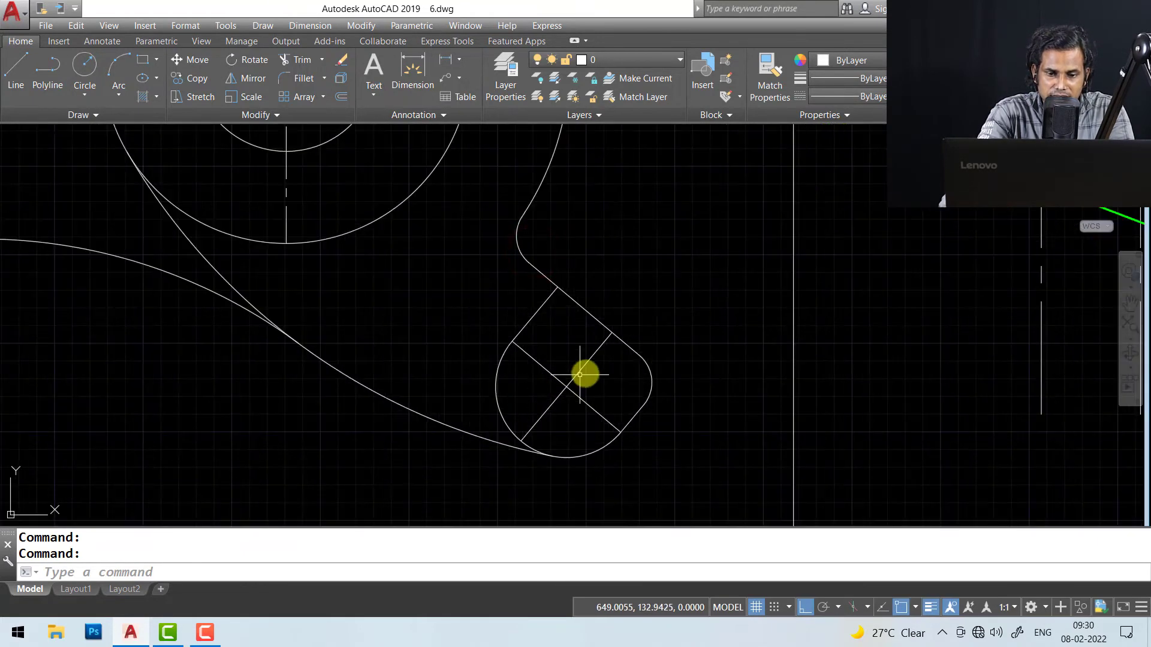
left_click(585, 378)
left_click(552, 404)
scroll(549, 431, "down", 8)
scroll(545, 431, "up", 5)
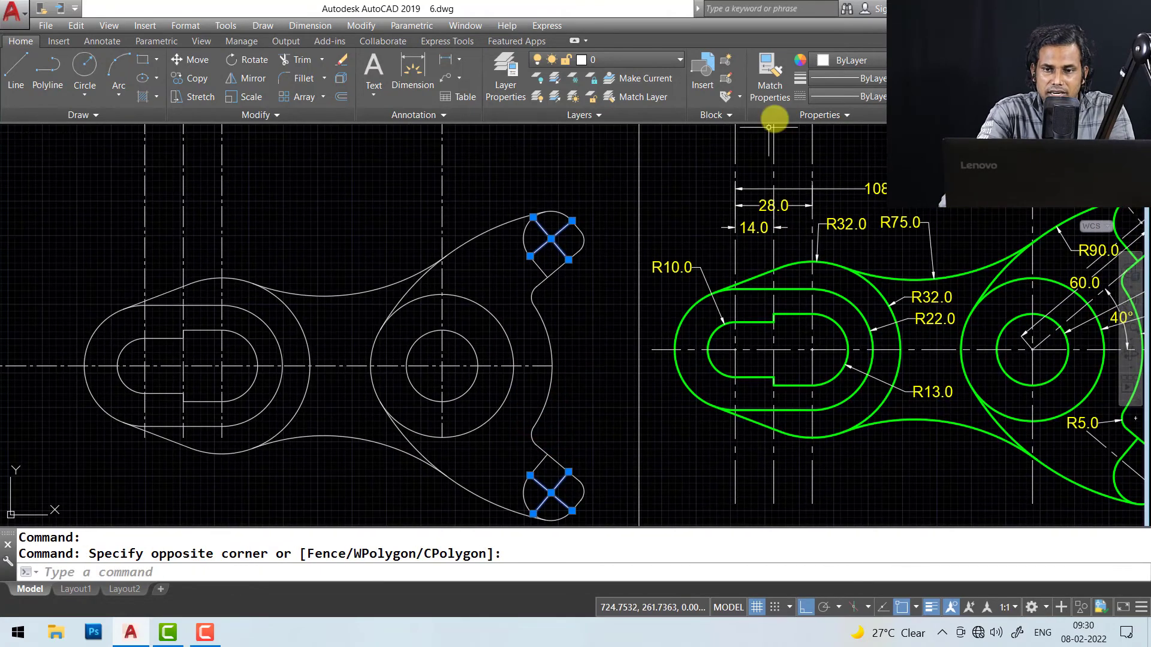
left_click(851, 80)
left_click(853, 86)
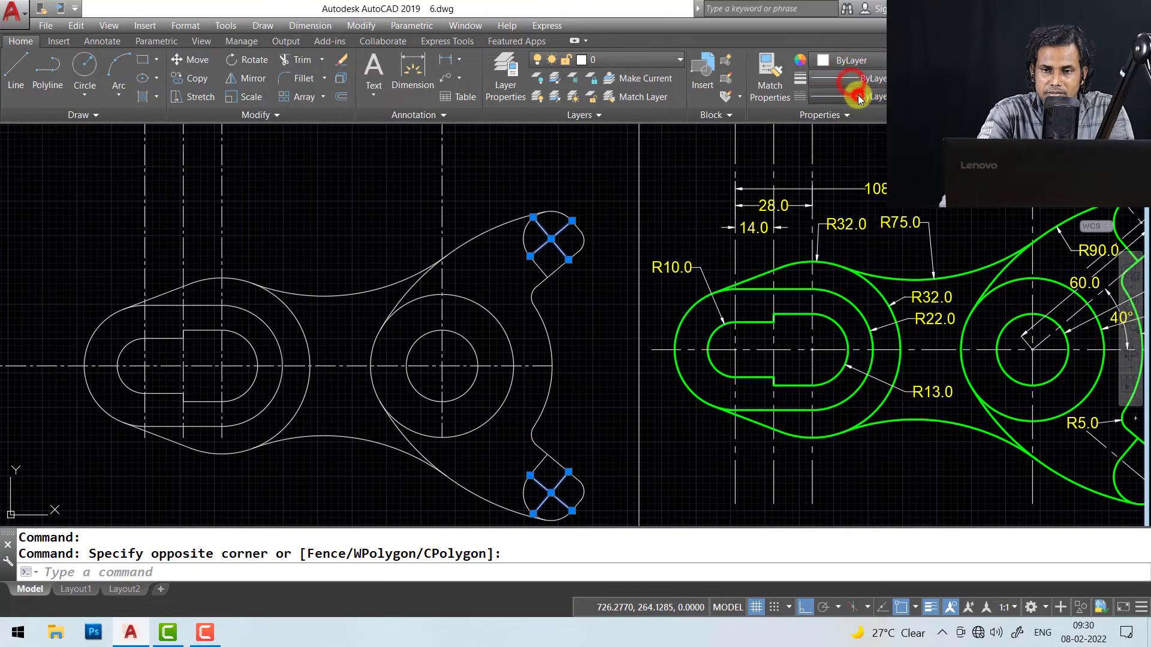
left_click(851, 96)
left_click(852, 169)
scroll(583, 305, "down", 4)
key("Escape")
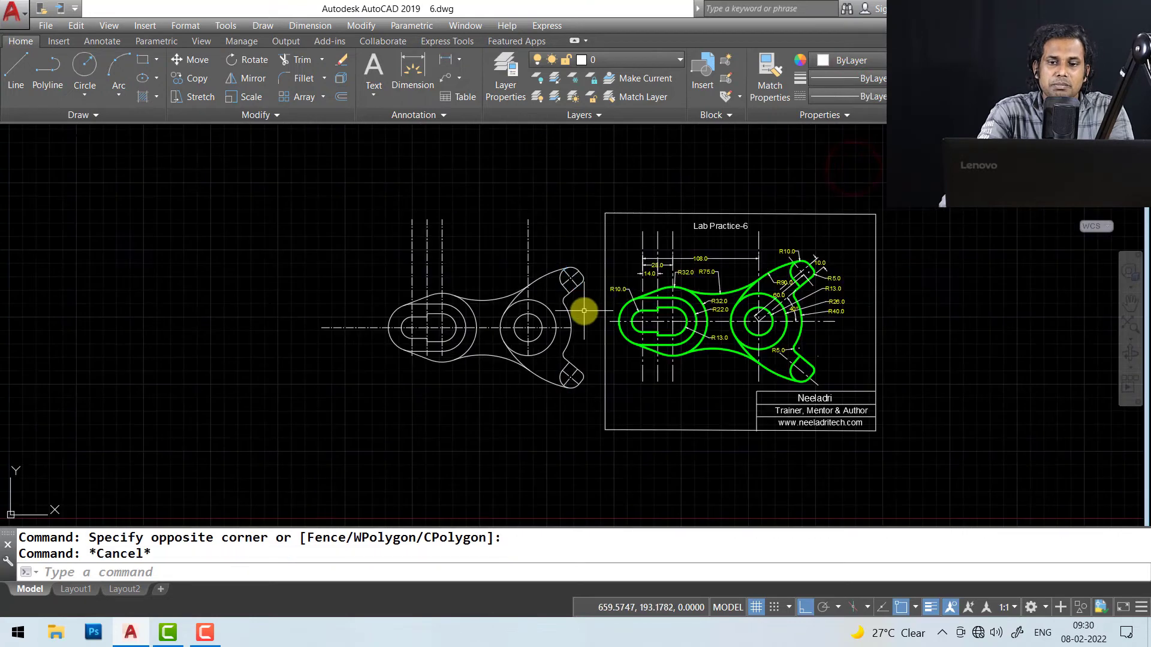
scroll(514, 305, "up", 6)
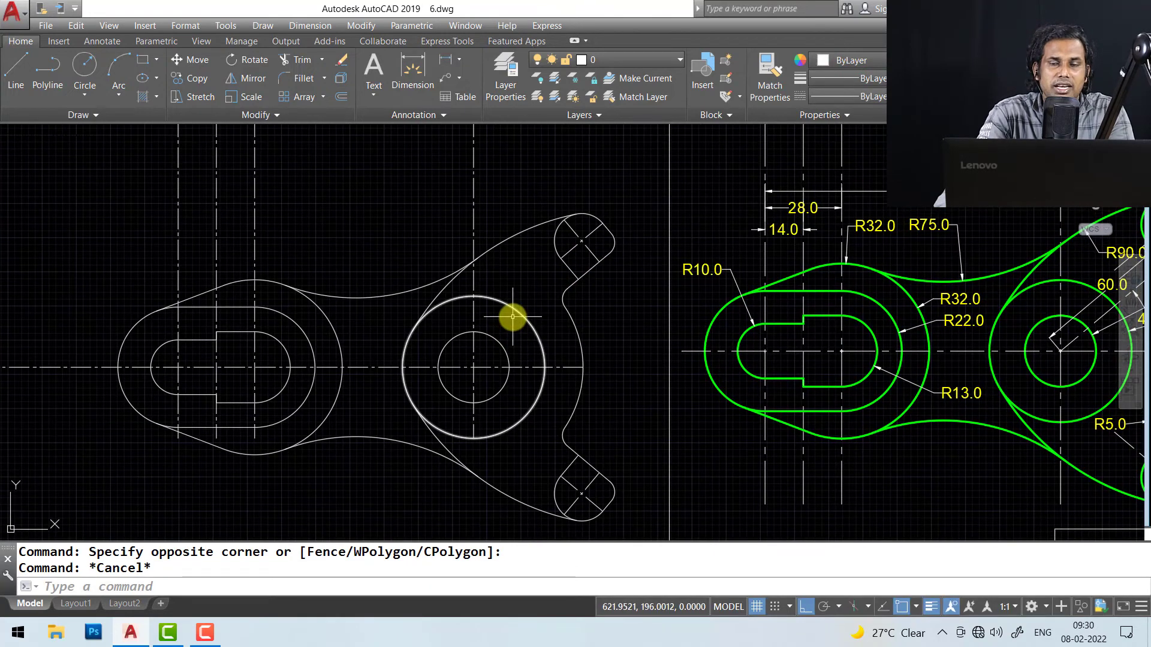
- Select the right concave arc, its upper neck edges, the larger hub circle and the upper radius-90 and radius-75 arcs
left_click(583, 316)
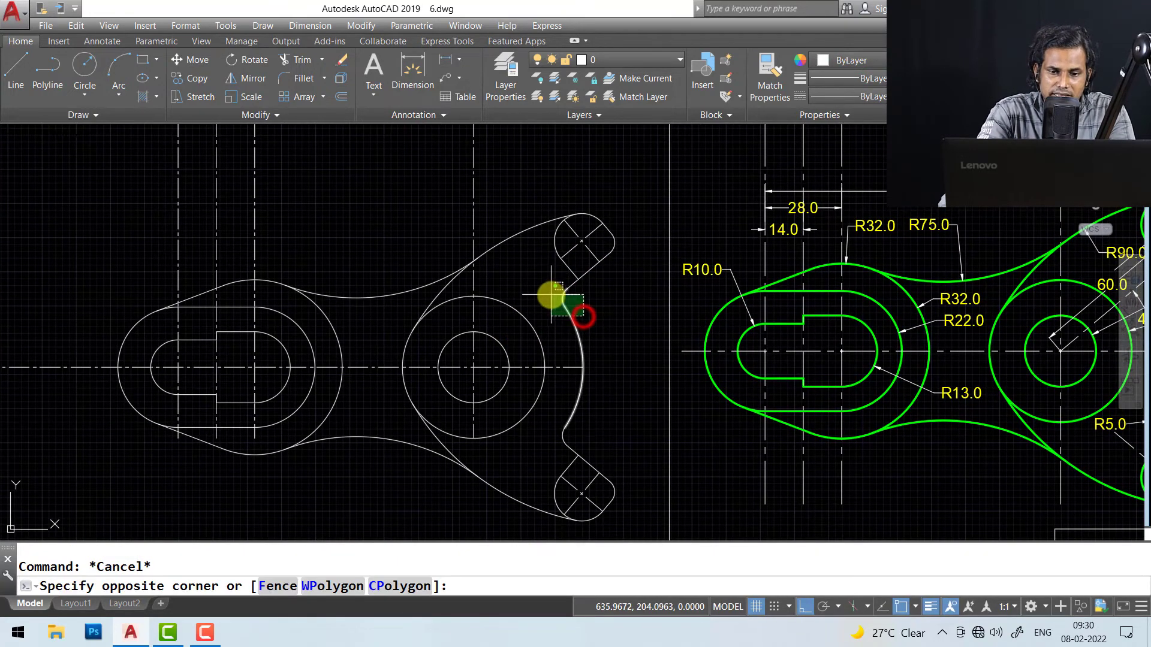
left_click(547, 290)
left_click(524, 326)
left_click(447, 320)
left_click(445, 313)
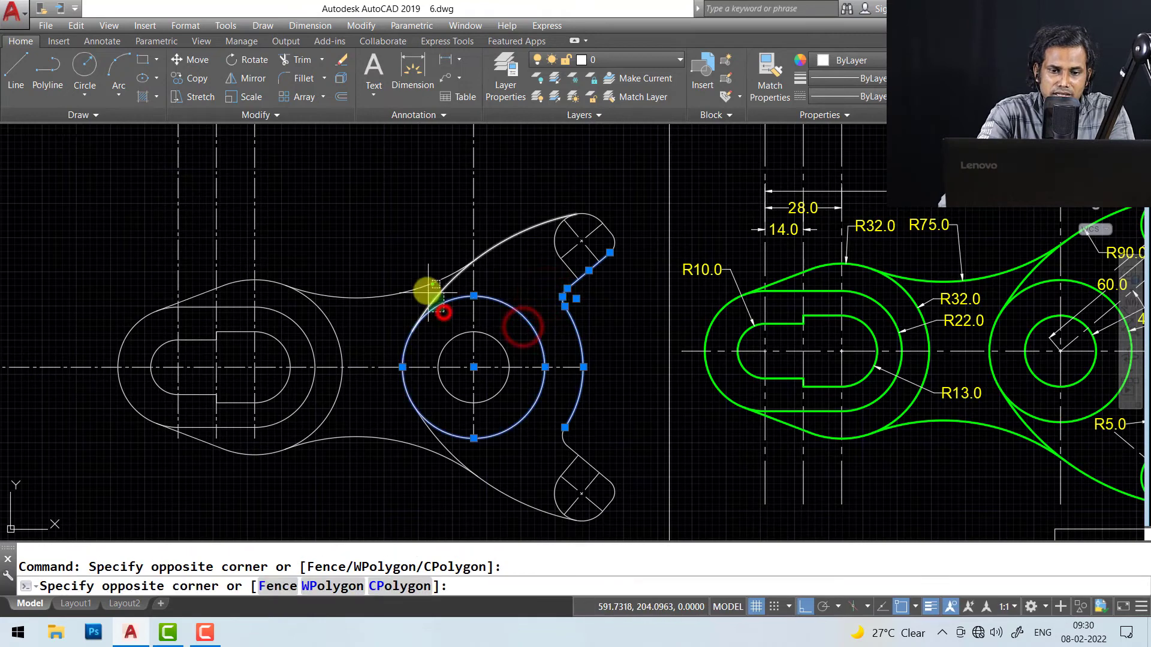
left_click(405, 271)
- Add the upper arm end's rounded arcs and straight edges to the selection, leaving out its crossing centerlines
scroll(559, 231, "up", 2)
left_click(571, 234)
left_click(515, 253)
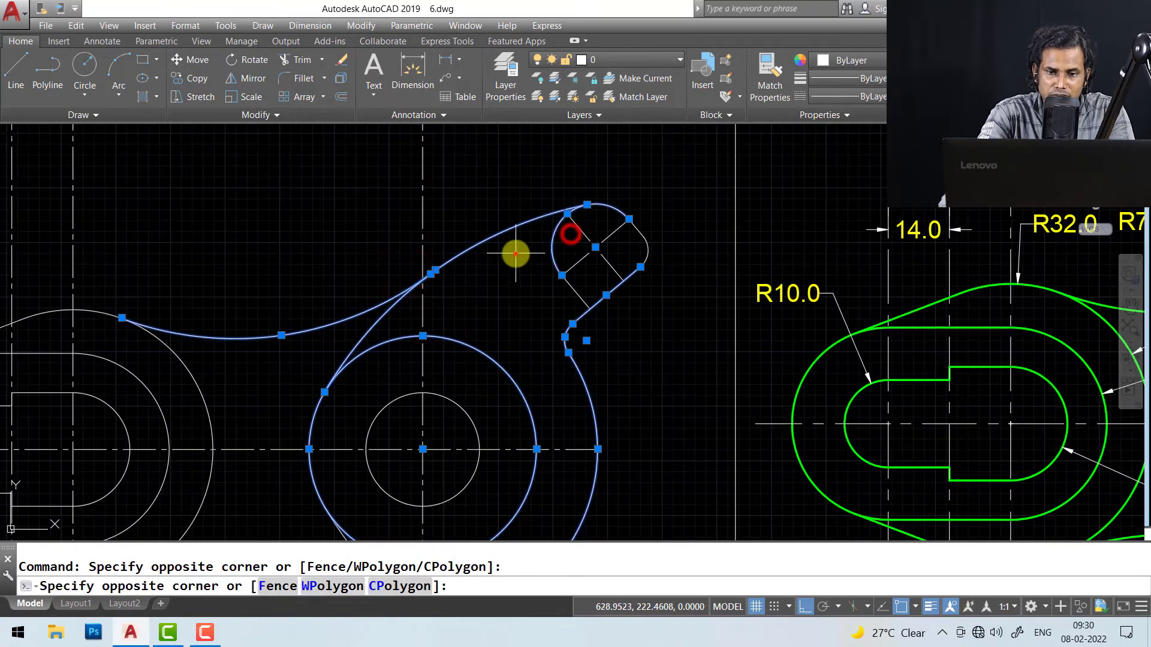
left_click(574, 286)
left_click(635, 234)
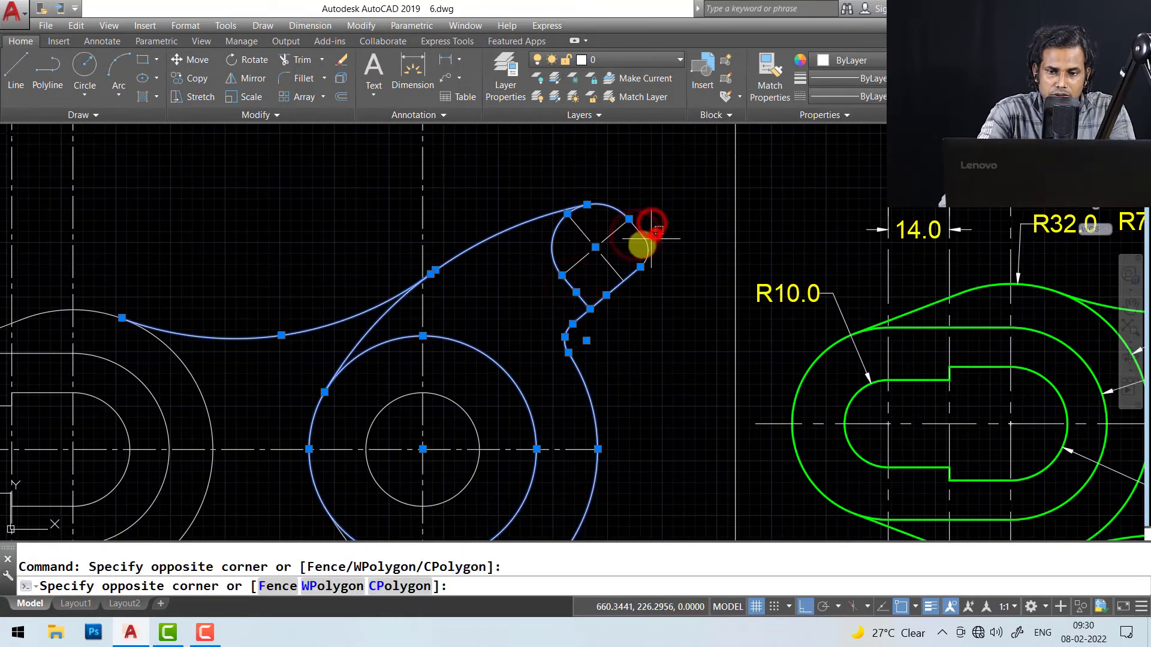
left_click(626, 250)
- Add the lower arm's neck fillet, straight edges and rounded end arcs to the selection, leaving out its crossing centerlines
middle_click_drag(581, 356, 602, 150)
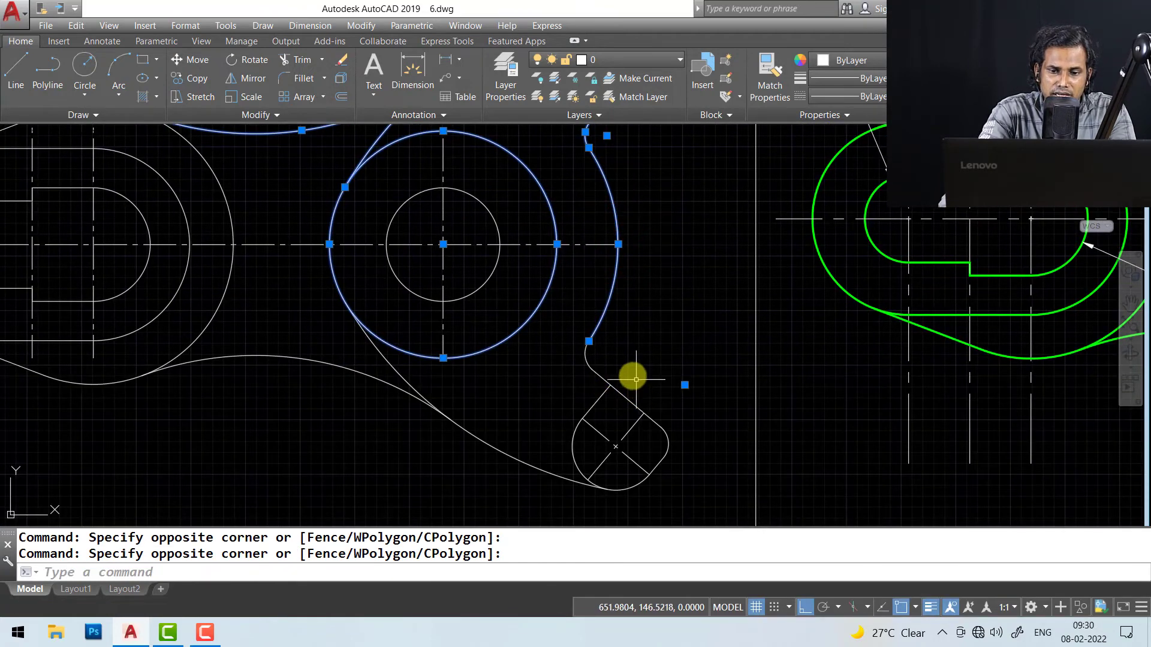
scroll(636, 379, "up", 2)
left_click(630, 342)
left_click(562, 411)
middle_click_drag(562, 411, 659, 280)
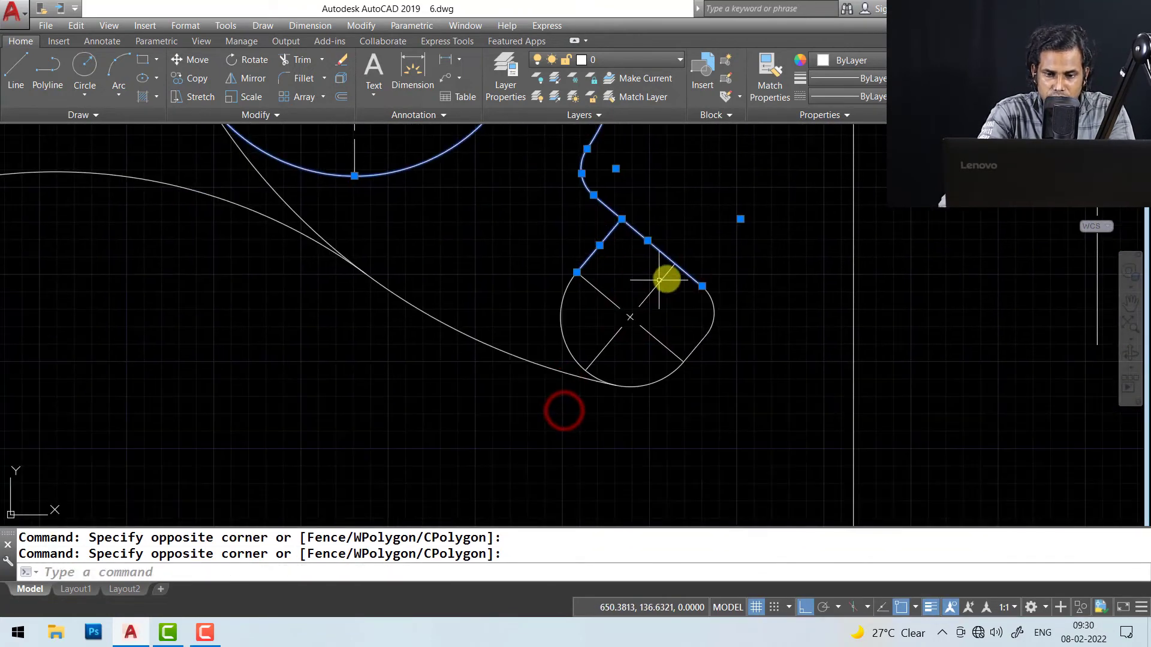
left_click(727, 280)
left_click(703, 312)
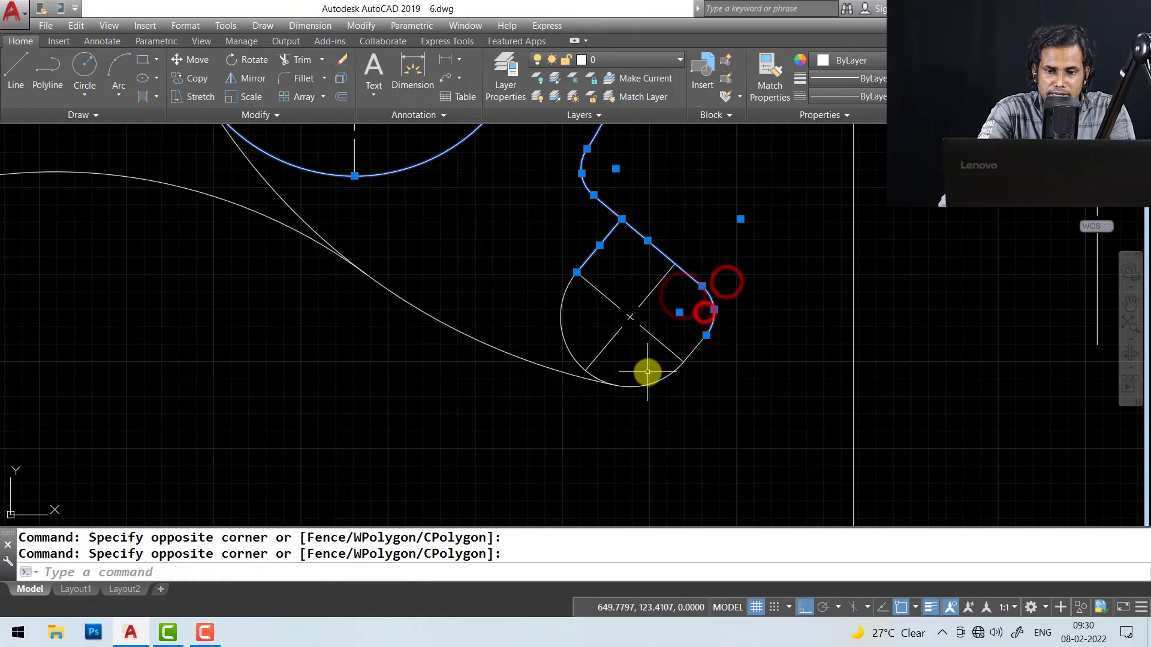
left_click(642, 373)
left_click(617, 410)
- Add the lower radius-90 arc and the lower radius-75 connecting arc to the selection
left_click(473, 311)
left_click(406, 385)
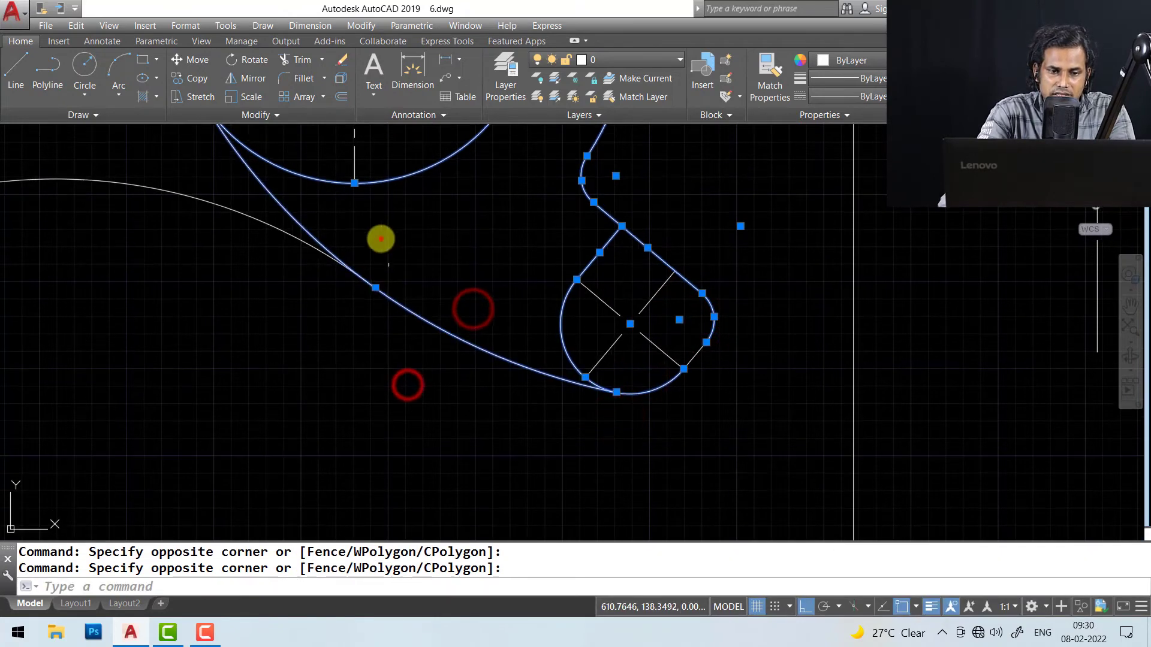
left_click(380, 239)
left_click(285, 306)
- Add the slotted end's right-hand arcs, the upper horizontal edges beside them and the upper sloped tangent line to the selection
scroll(496, 439, "down", 2)
scroll(497, 438, "down", 2)
scroll(458, 411, "up", 2)
left_click(457, 412)
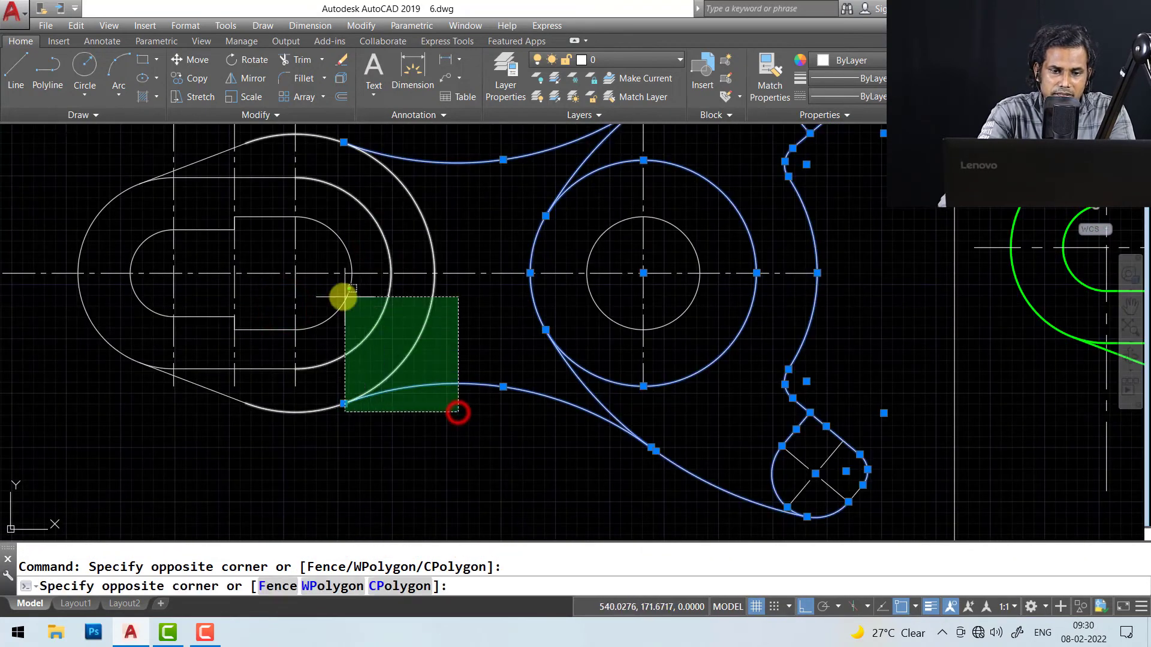
left_click(323, 304)
middle_click_drag(377, 332, 447, 388)
left_click(340, 291)
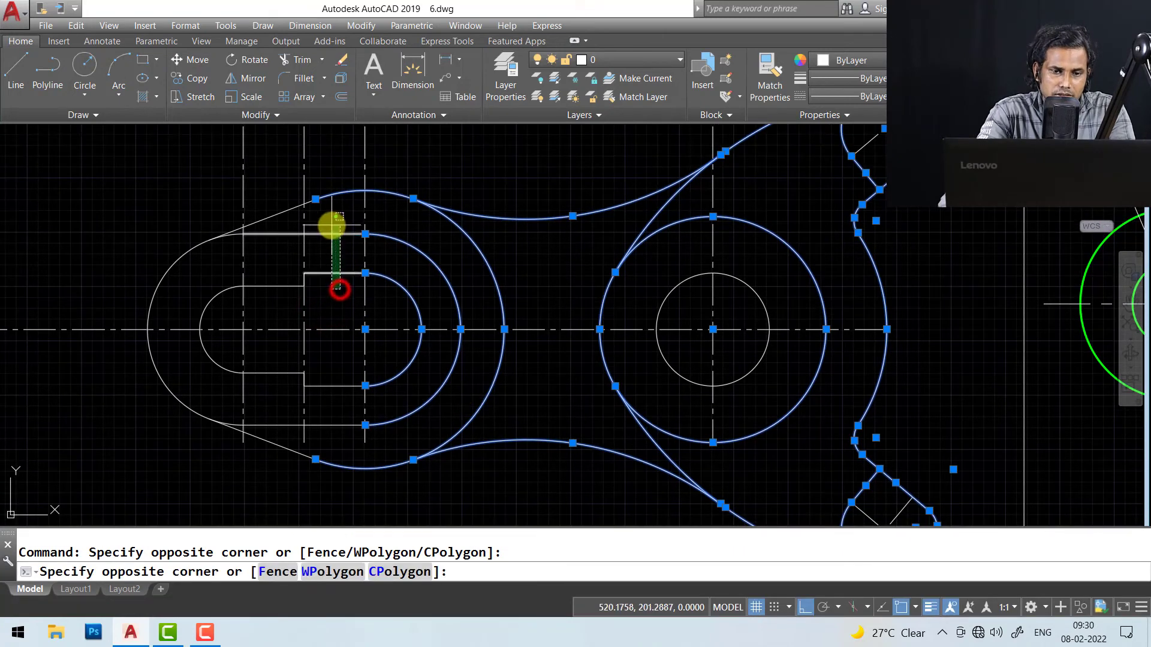
left_click(329, 218)
left_click(288, 252)
left_click(276, 198)
middle_click_drag(314, 283, 424, 230)
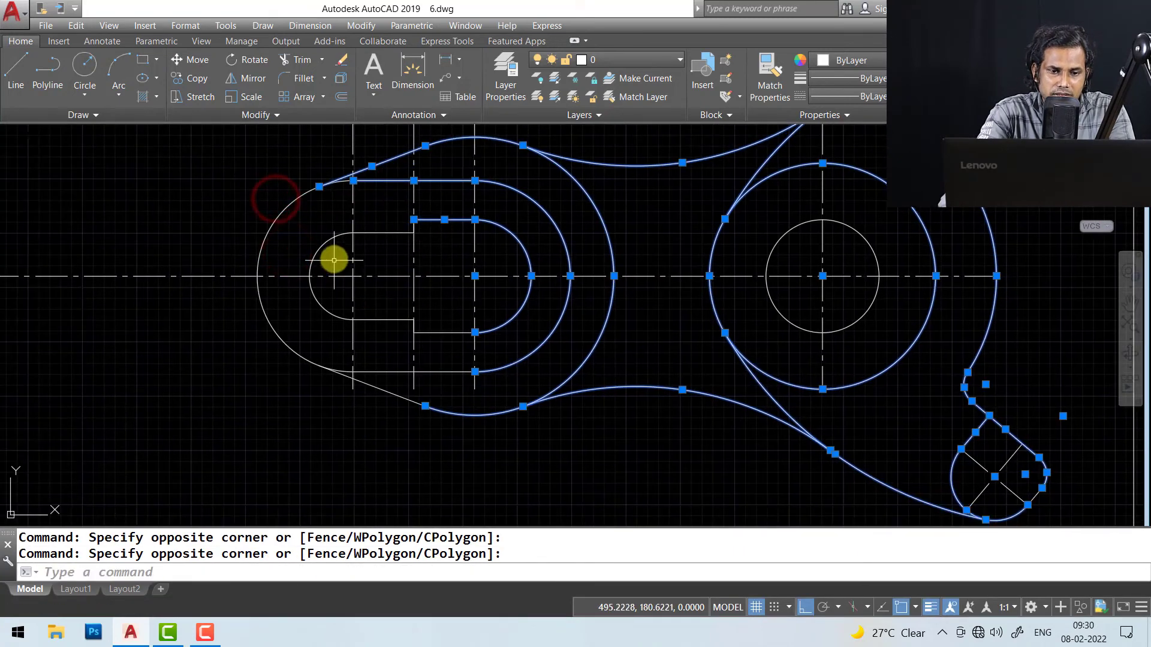
- Add the slotted end's left-hand arcs, lower horizontal edges, lower sloped tangent line and remaining upper slot edge to the selection
left_click(334, 259)
left_click(246, 202)
left_click(386, 310)
left_click(380, 416)
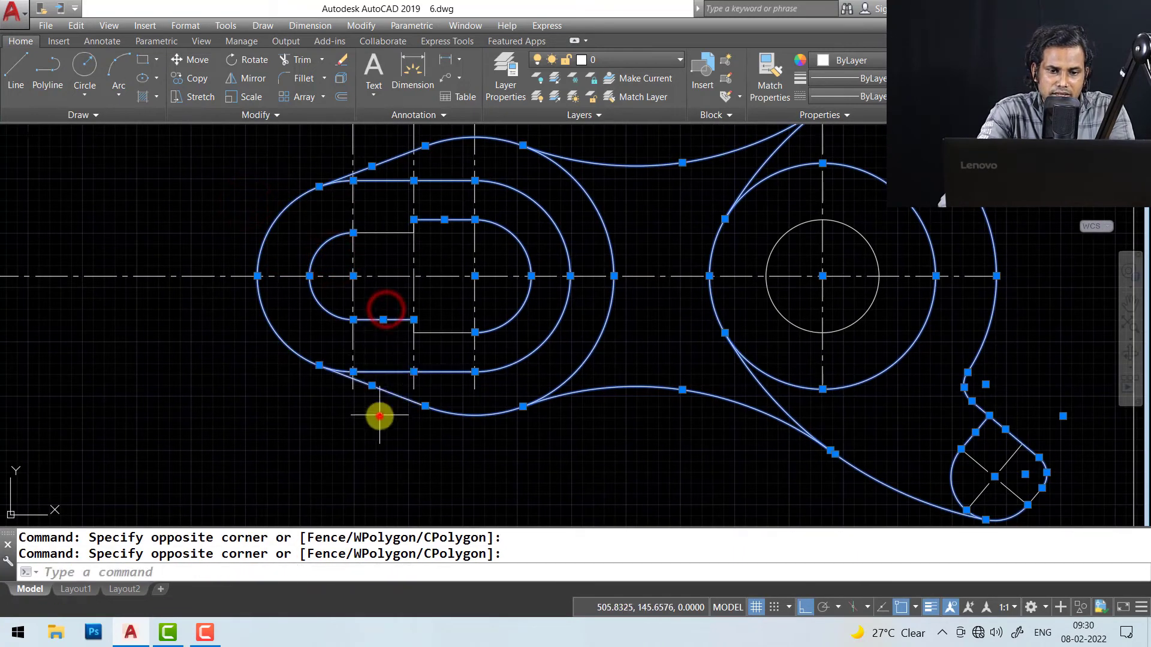
middle_click_drag(437, 334, 437, 342)
left_click(437, 317)
left_click(431, 390)
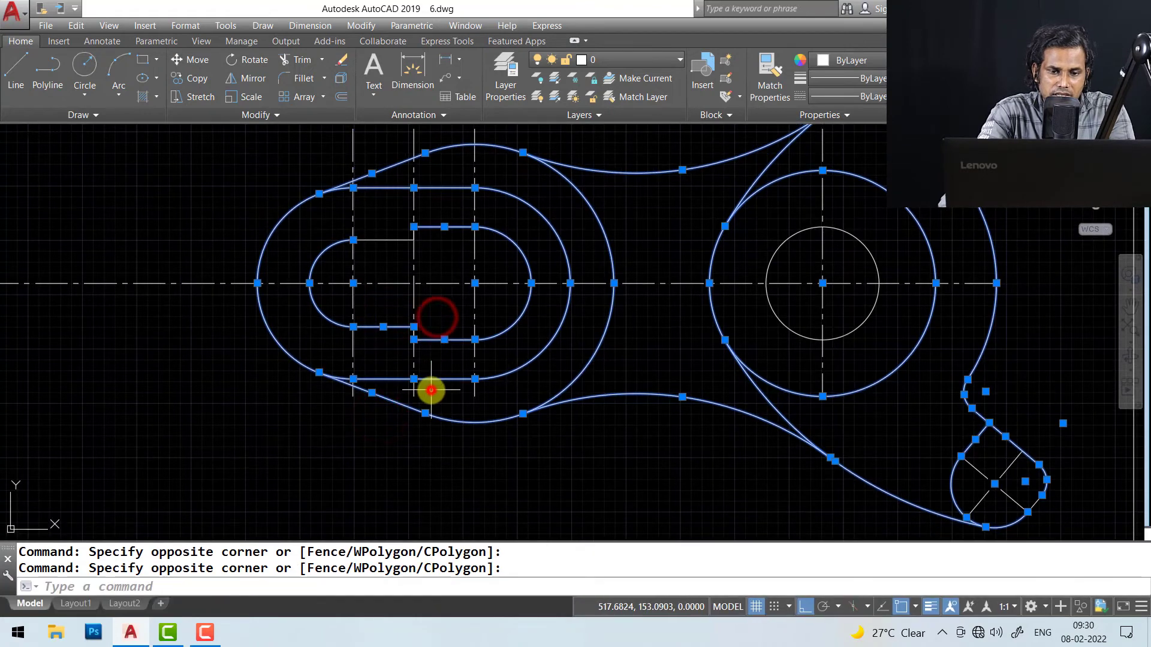
left_click(385, 252)
left_click(359, 216)
- Examine the selected outline around the stepped slot and the whole bracket for missed segments
scroll(403, 236, "up", 5)
scroll(408, 428, "down", 5)
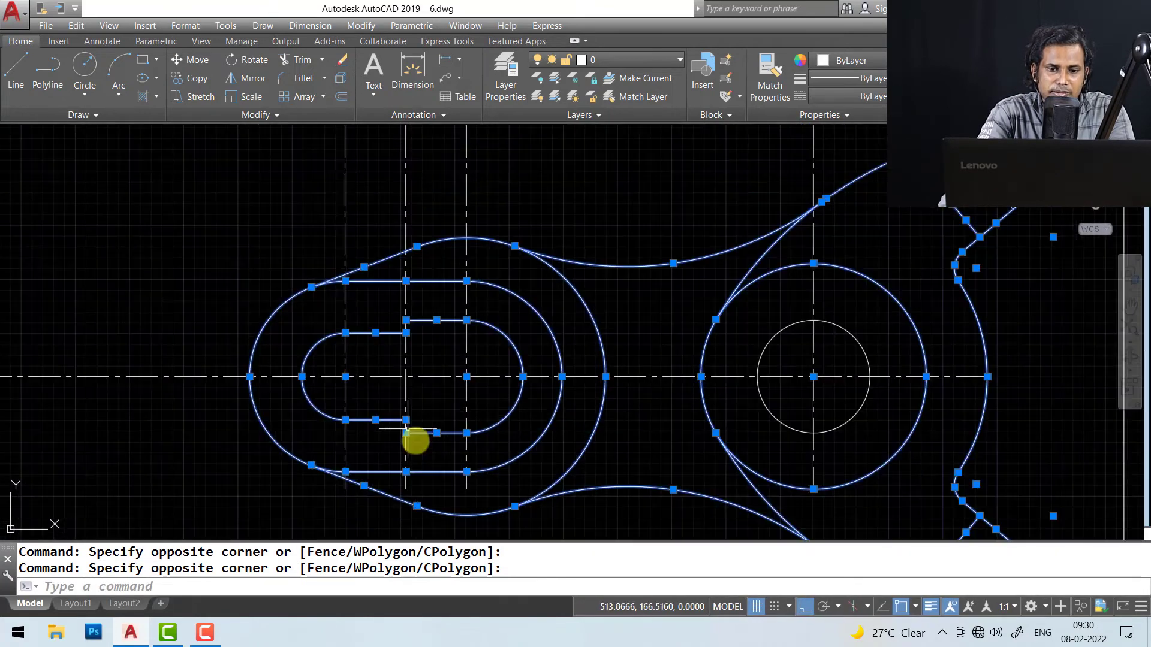
scroll(424, 456, "down", 2)
mouse_move(543, 478)
middle_mouse_down()
mouse_move(383, 439)
mouse_move(397, 425)
middle_mouse_up()
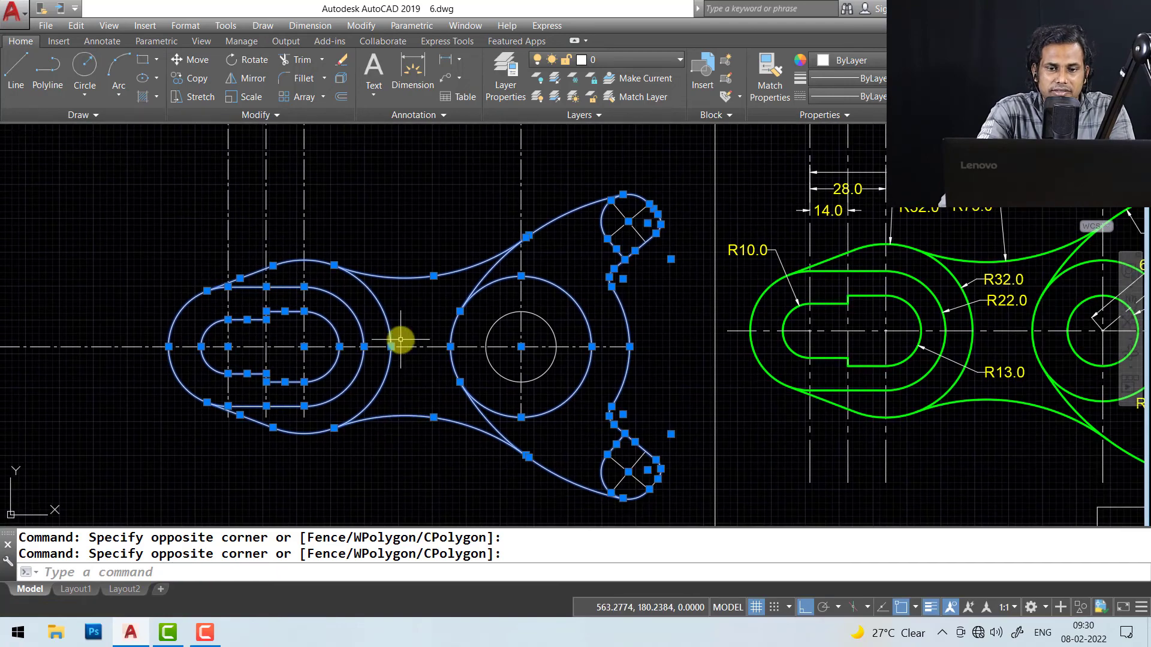
middle_click_drag(401, 339, 426, 333)
scroll(255, 332, "up", 4)
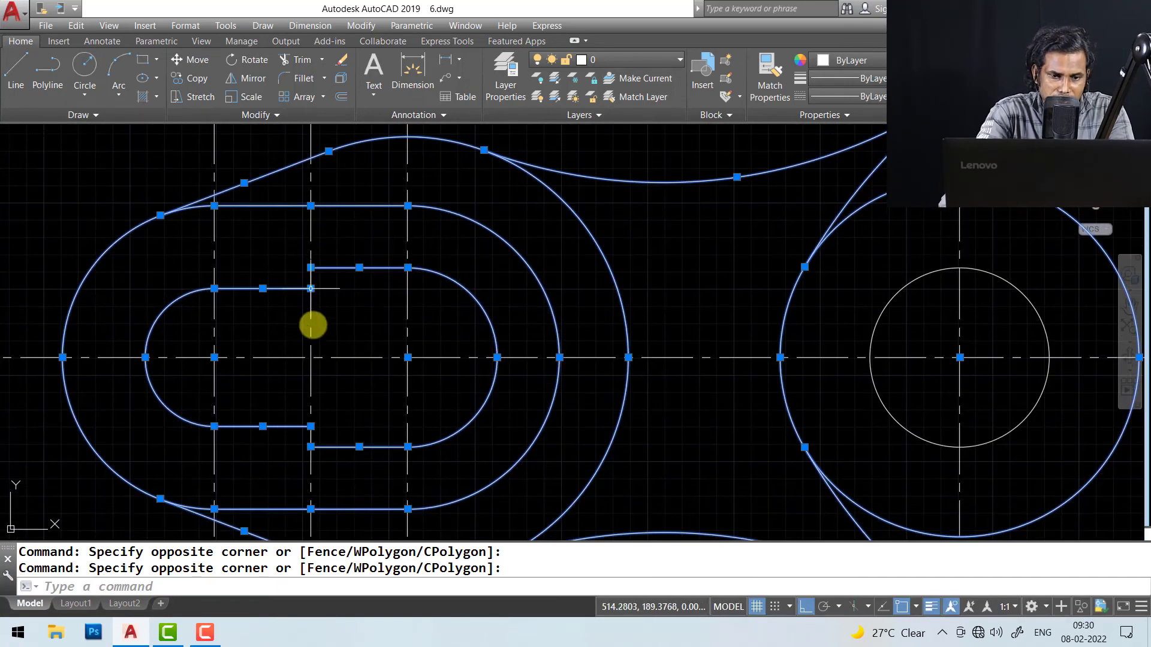
scroll(299, 324, "down", 4)
scroll(429, 334, "up", 3)
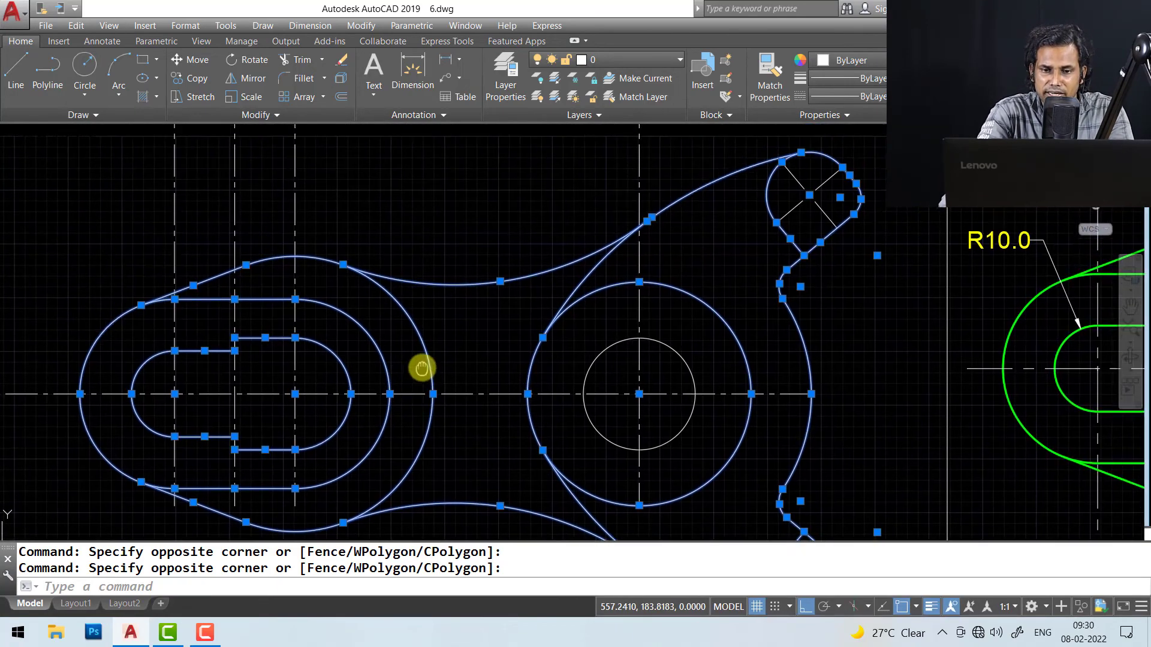
scroll(478, 342, "down", 3)
middle_click_drag(478, 342, 478, 321)
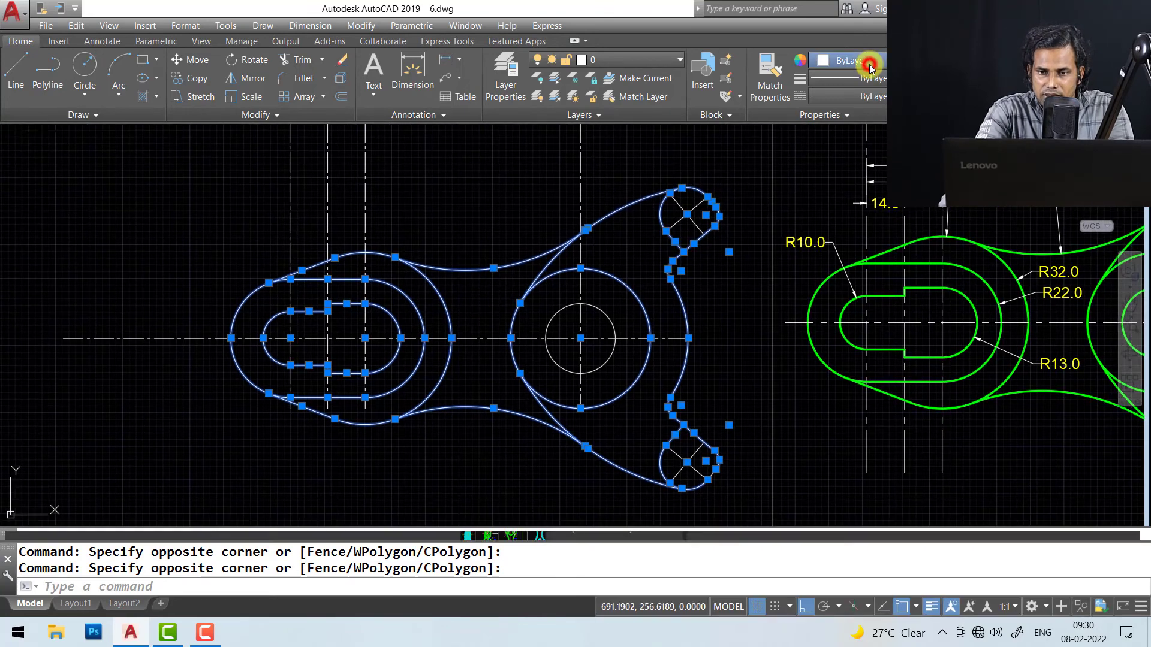
- Set the selected bracket outline's color to yellow and its lineweight to 0.35 mm
left_click(868, 60)
left_click(834, 213)
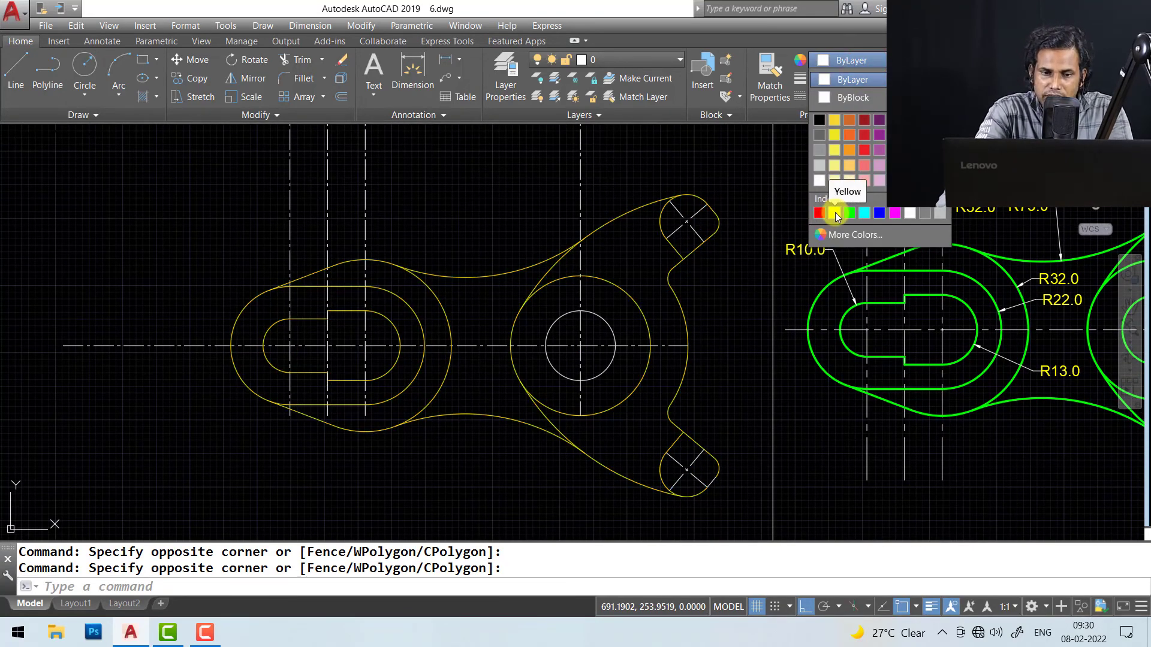
left_click(836, 213)
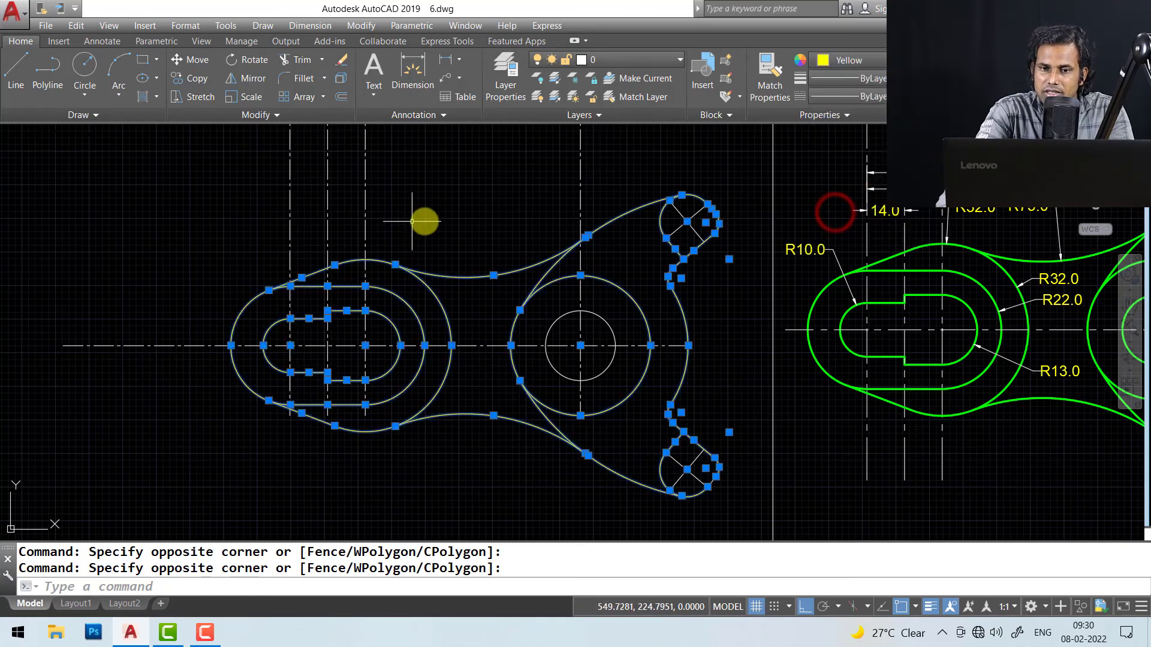
left_click(889, 98)
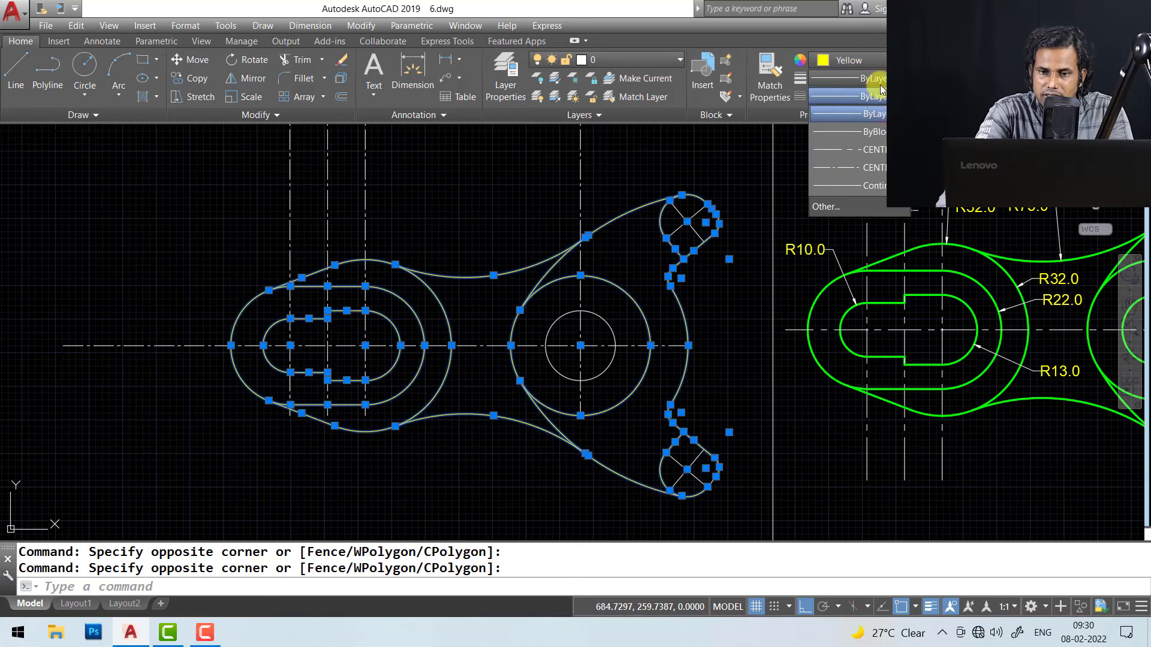
left_click(879, 84)
left_click(881, 81)
scroll(880, 149, "down", 2)
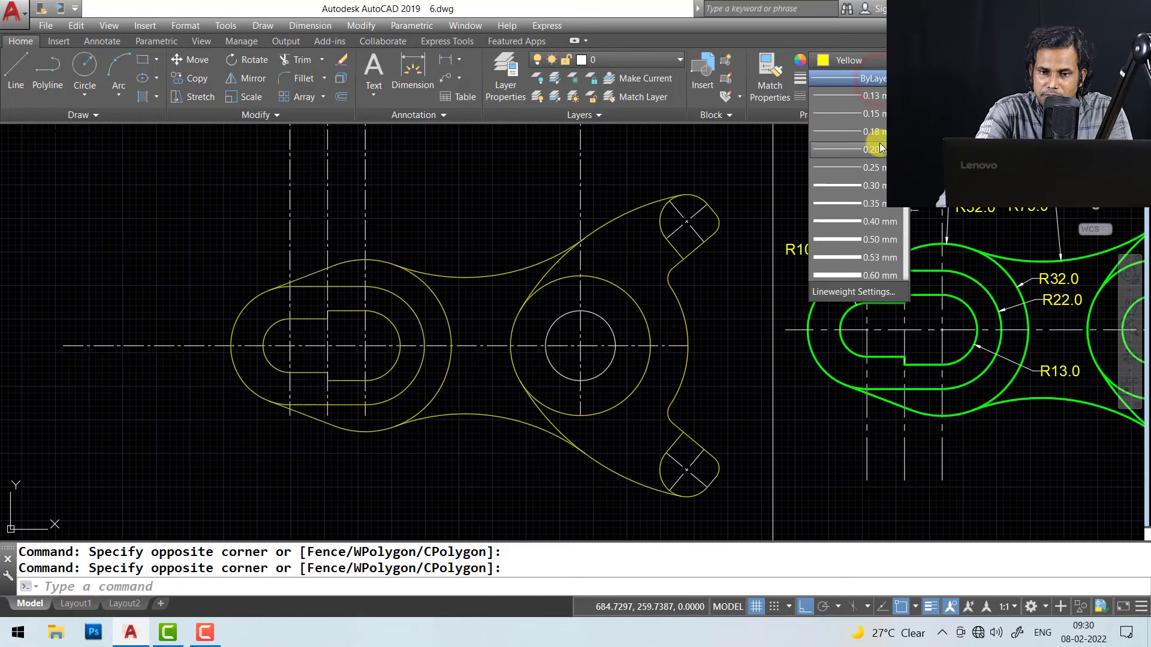
left_click(864, 202)
key("Escape")
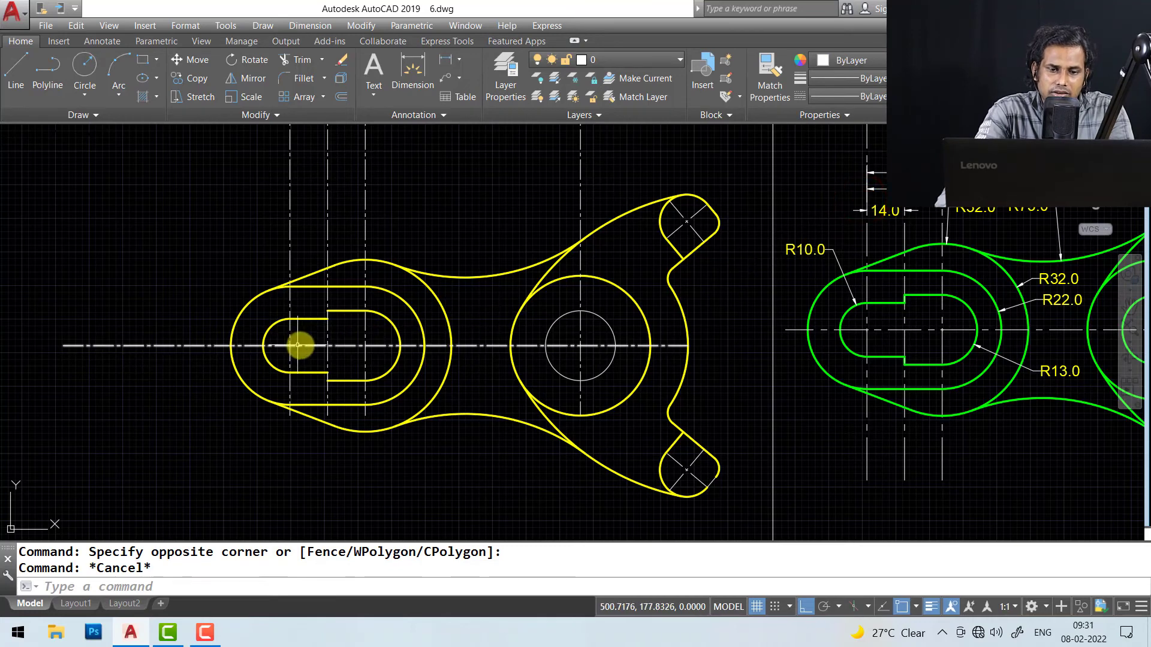
- Set the missed short straight edge on the lower arm end to yellow with a 0.35 mm lineweight
scroll(298, 346, "up", 4)
scroll(295, 334, "down", 2)
mouse_move(406, 321)
middle_mouse_down()
mouse_move(416, 293)
mouse_move(379, 244)
mouse_move(300, 362)
mouse_move(261, 207)
middle_mouse_up()
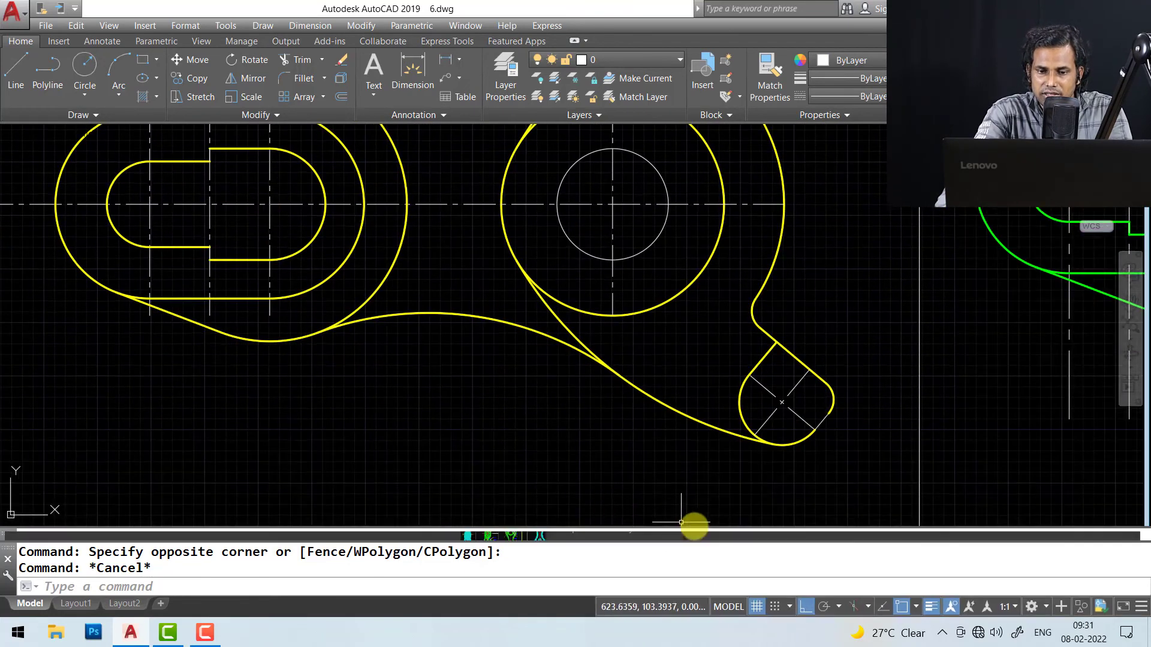
scroll(692, 501, "up", 2)
left_click(936, 395)
left_click(893, 368)
middle_click_drag(891, 364, 877, 386)
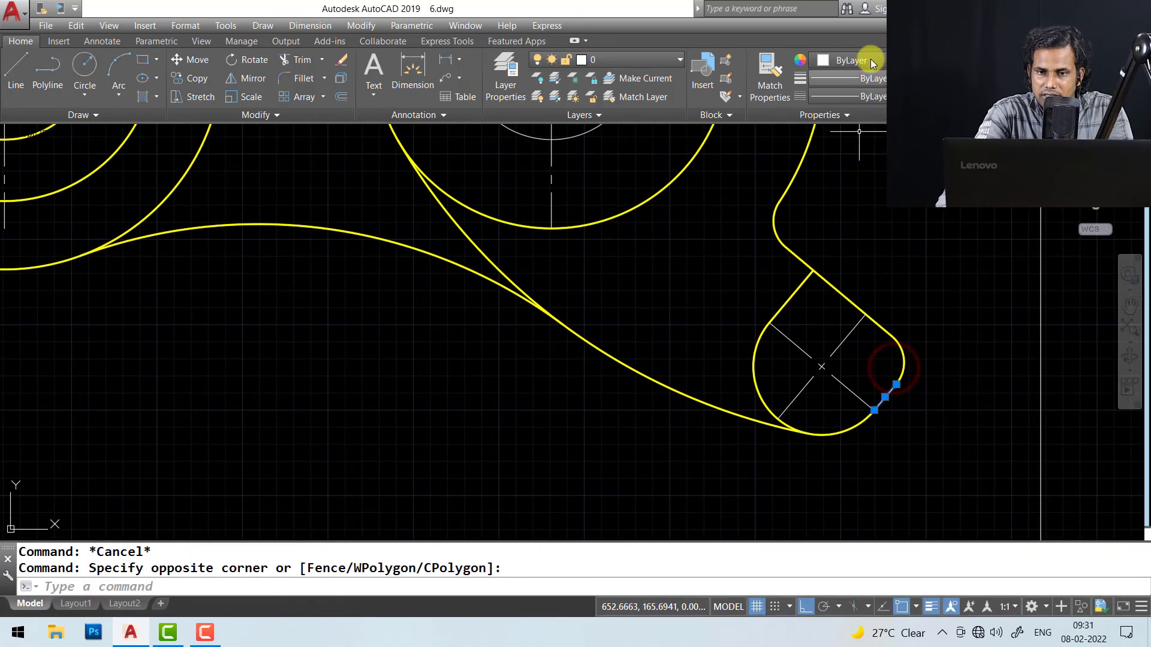
left_click(871, 60)
left_click(833, 214)
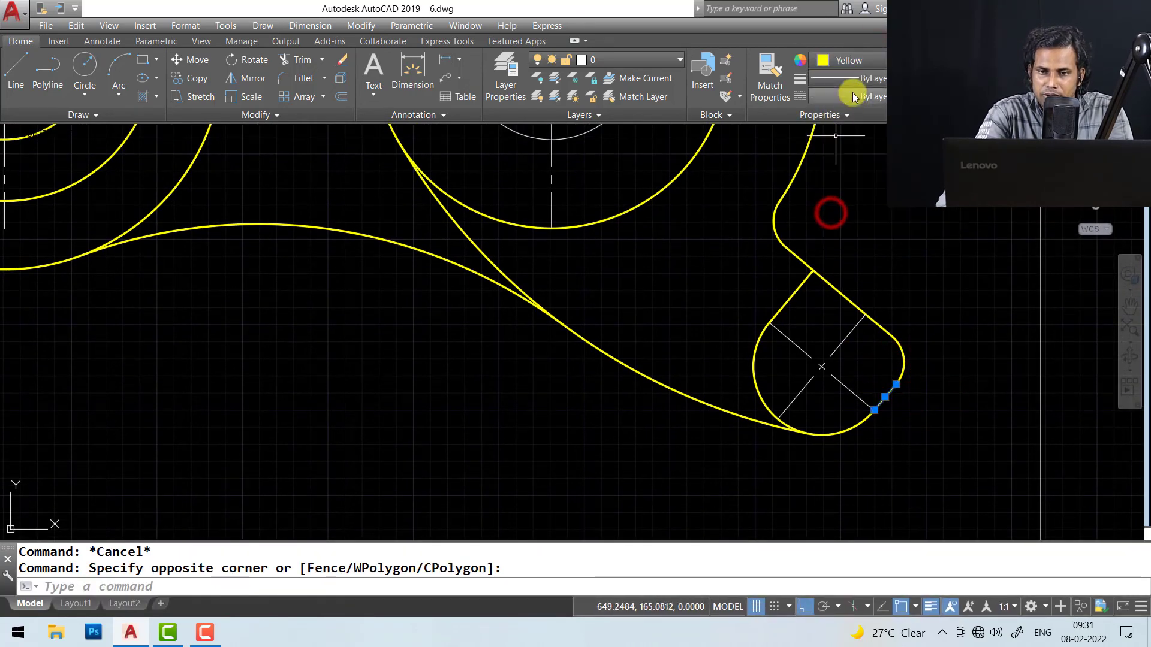
left_click(853, 79)
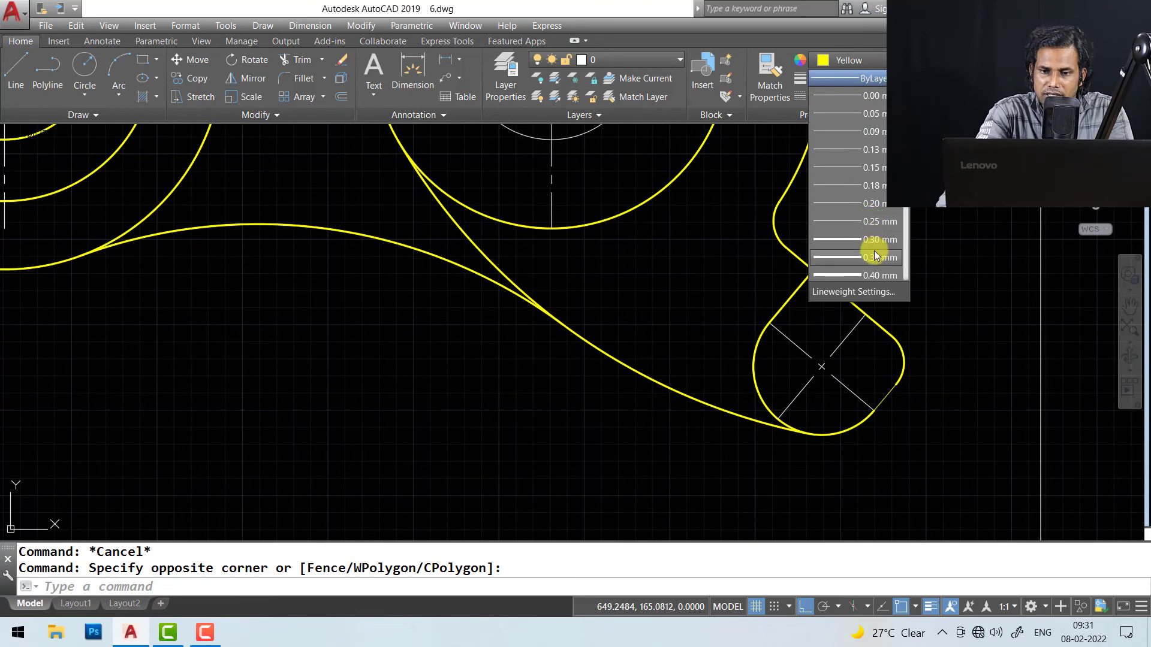
left_click(873, 258)
key("Escape")
- Set the short vertical edges at the slot's upper and lower steps to yellow with a 0.35 mm lineweight
scroll(535, 405, "down", 3)
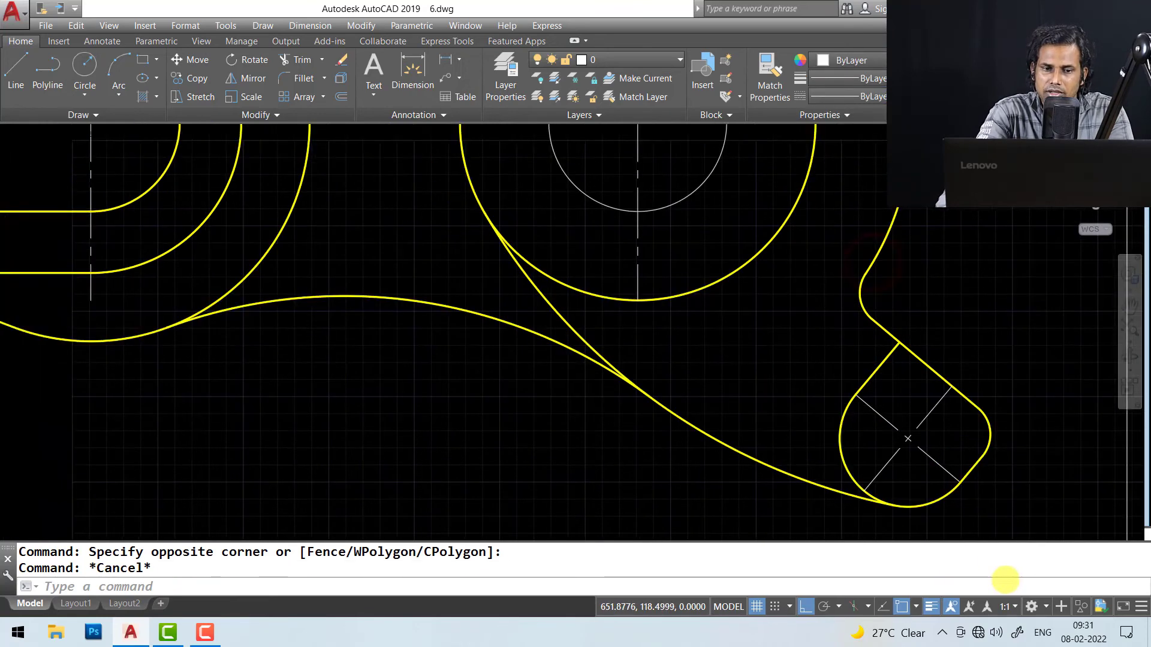
middle_click_drag(535, 405, 737, 437)
scroll(616, 316, "up", 8)
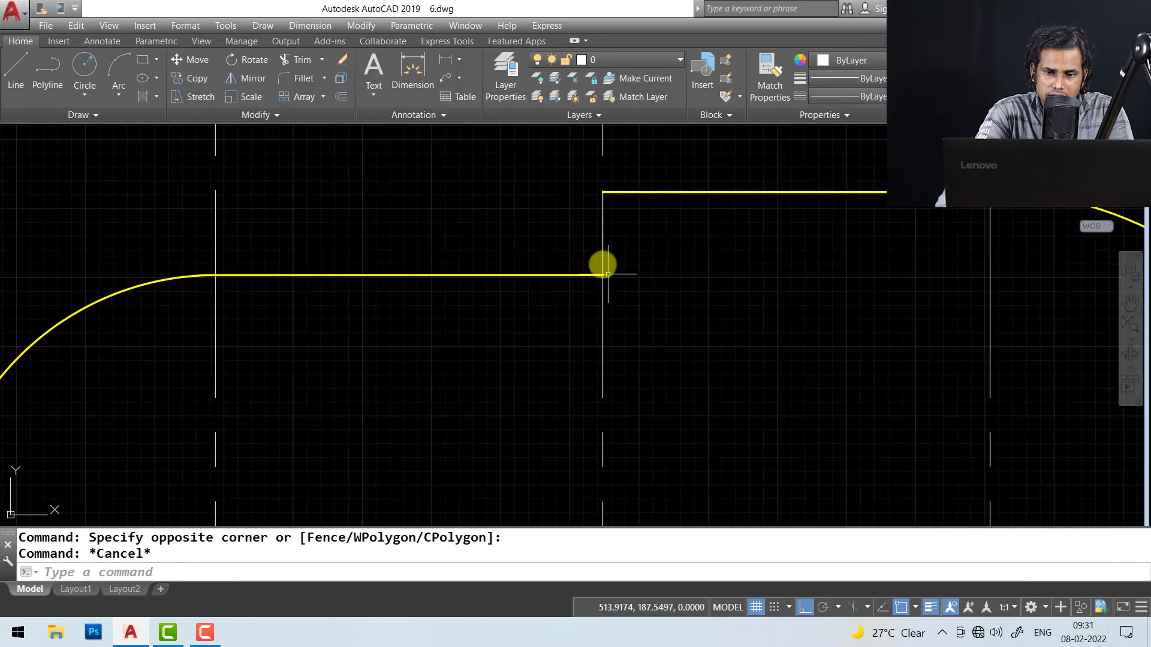
left_click(602, 230)
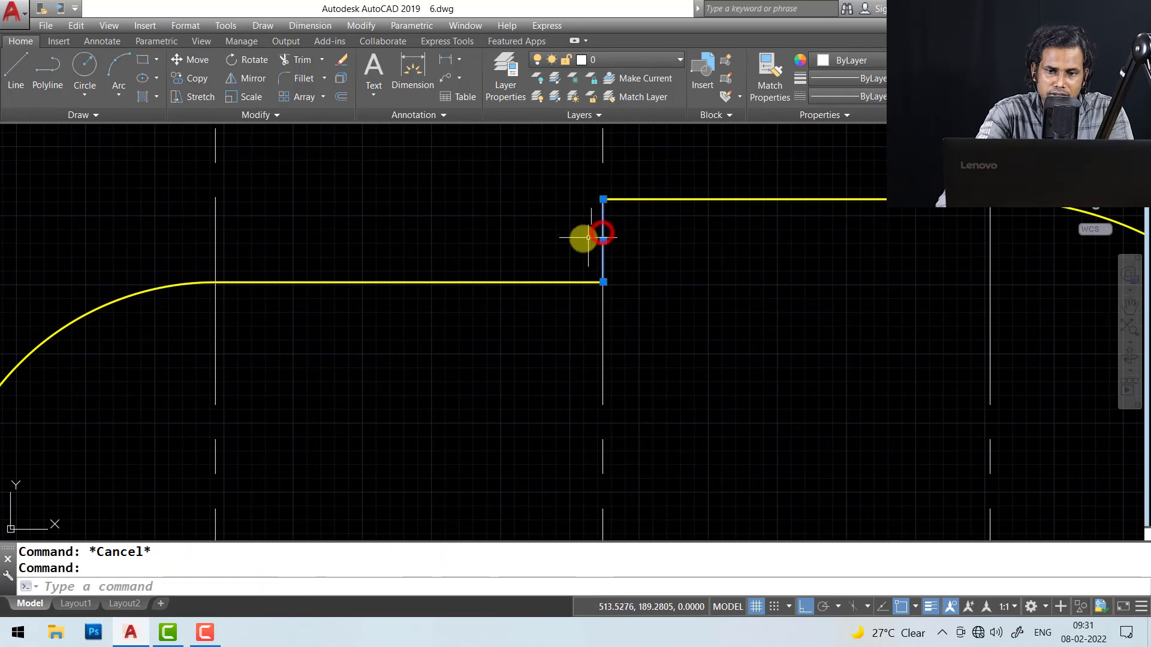
scroll(589, 352, "down", 4)
scroll(552, 306, "up", 6)
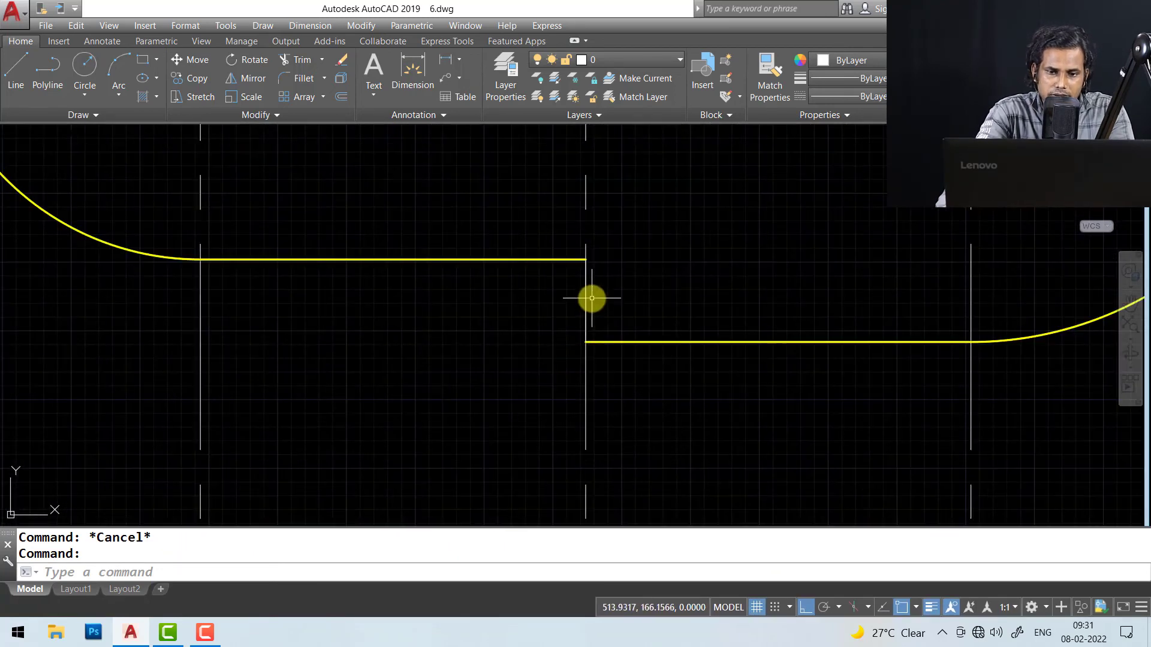
scroll(528, 372, "down", 6)
middle_click_drag(593, 274, 562, 329)
middle_click_drag(529, 264, 506, 356)
middle_click_drag(561, 320, 570, 246)
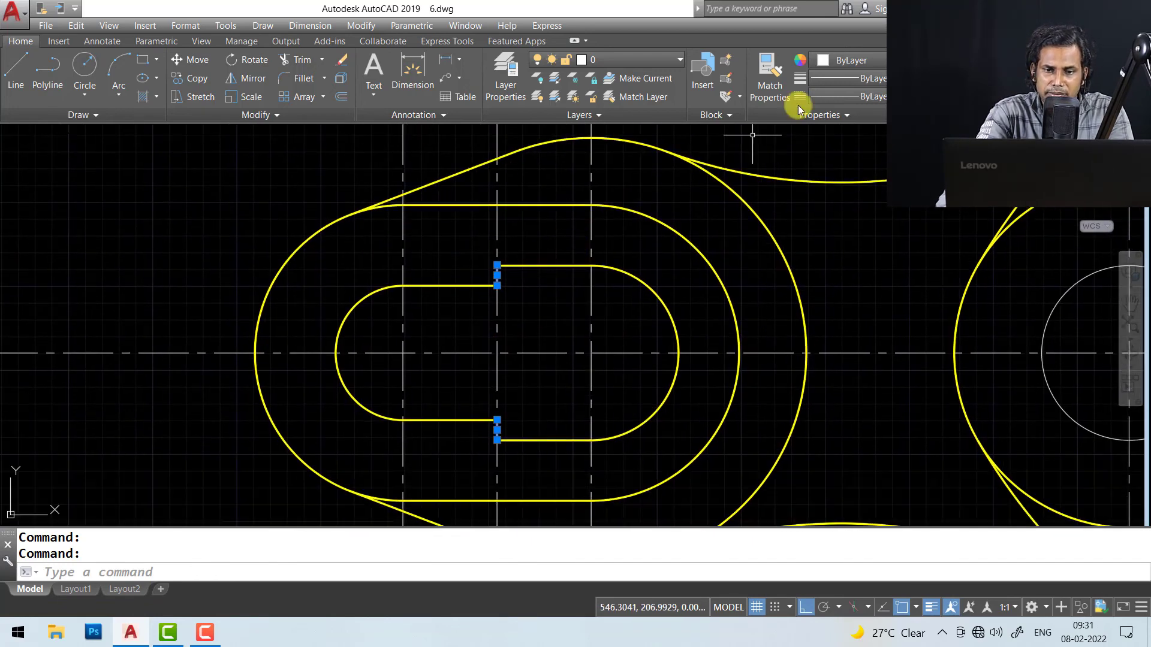
left_click(867, 66)
left_click(835, 214)
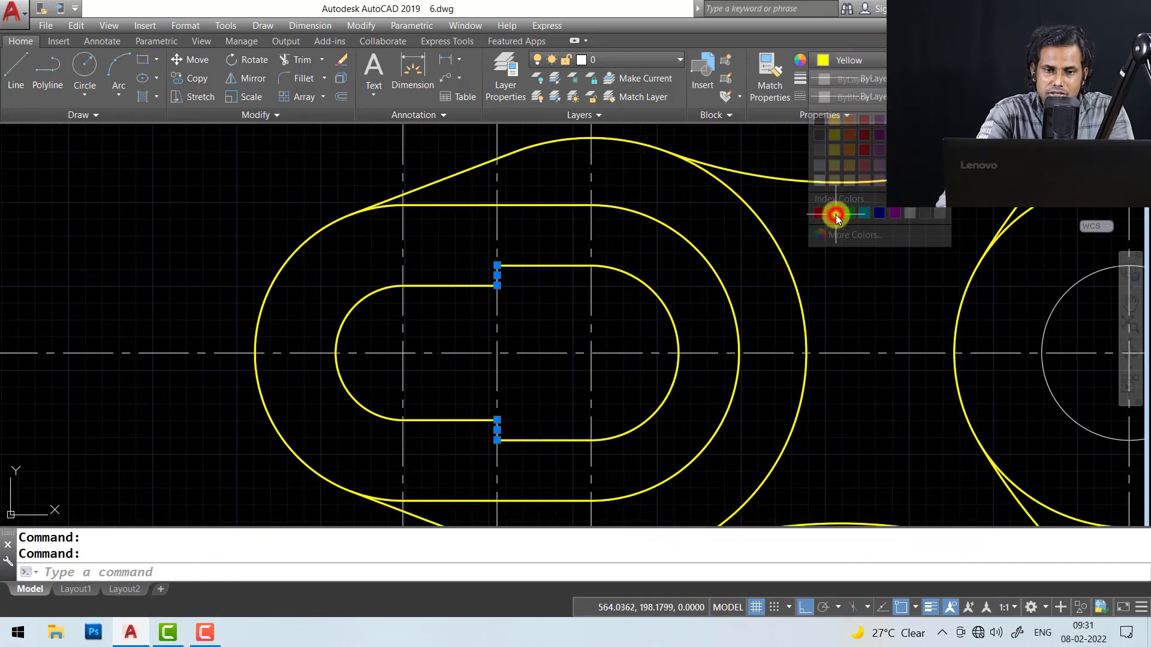
left_click(858, 65)
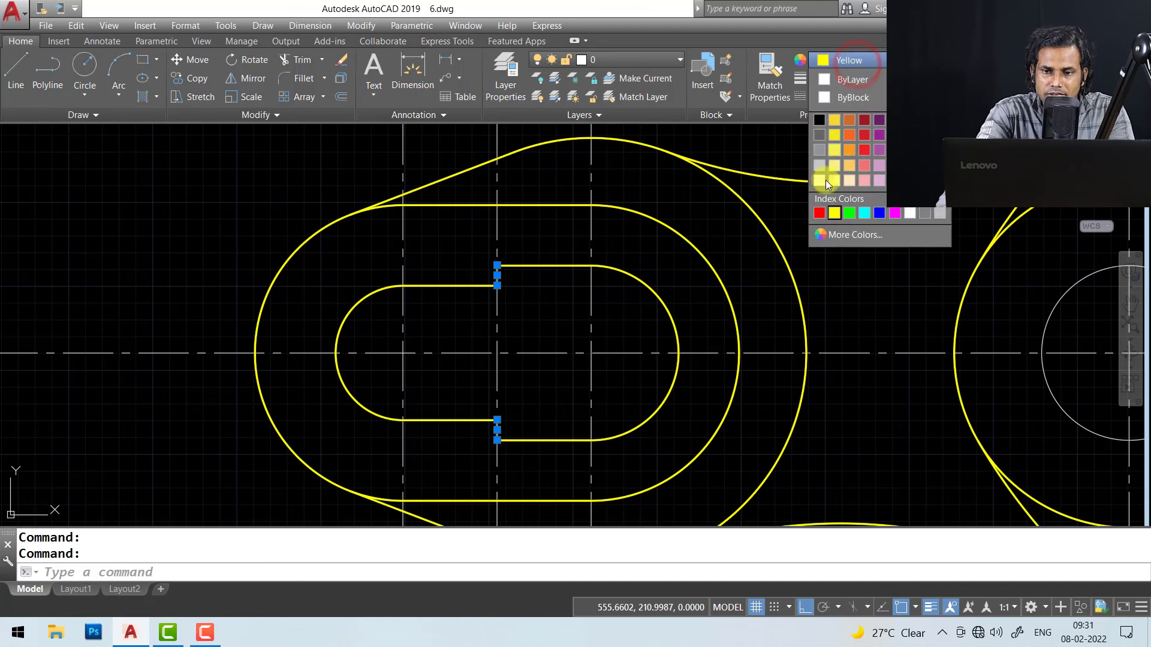
left_click(778, 146)
left_click(872, 78)
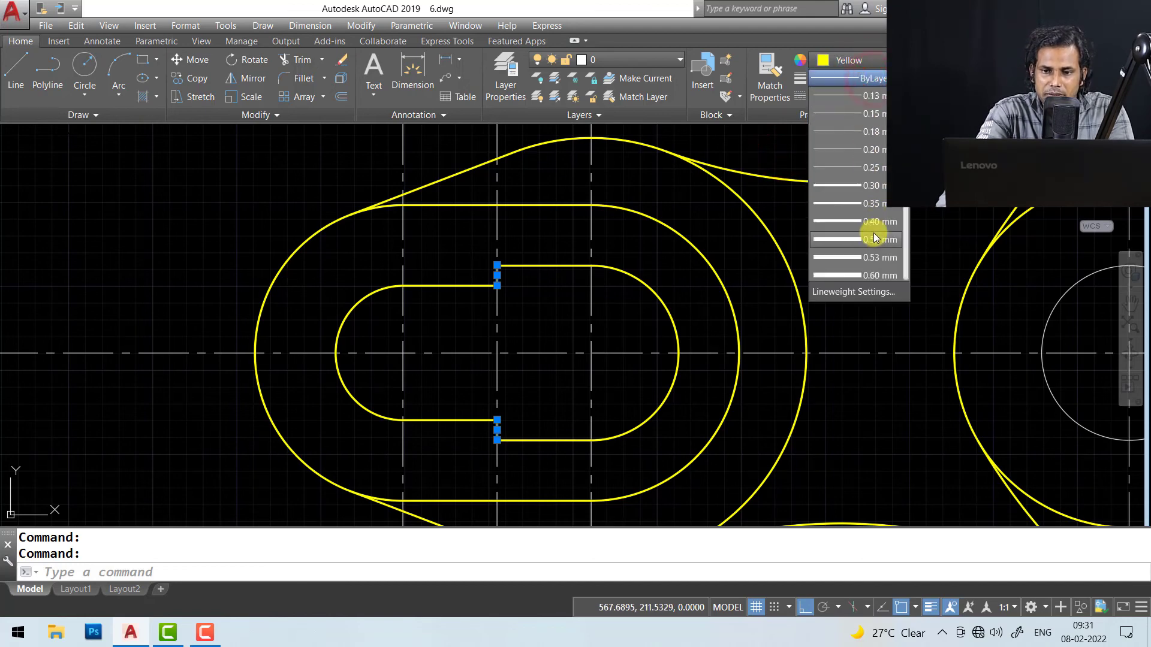
scroll(867, 209, "down", 1)
left_click(858, 150)
scroll(571, 346, "down", 3)
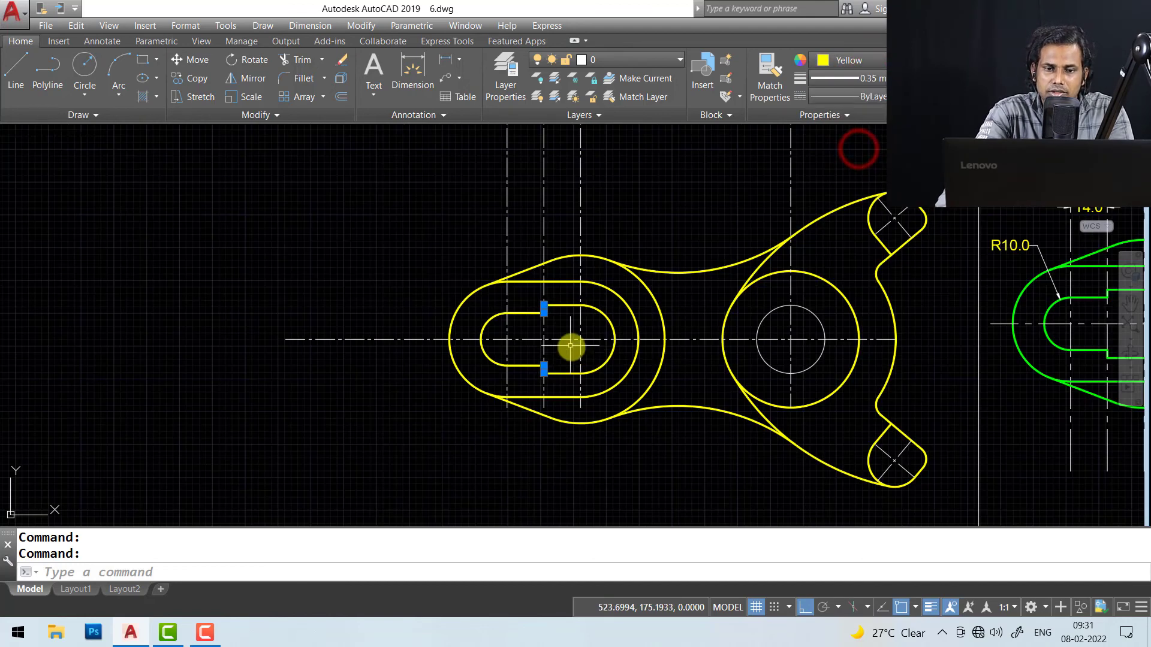
- Set the inner circle of the central boss to yellow with a 0.35 mm lineweight
middle_click_drag(791, 333, 676, 346)
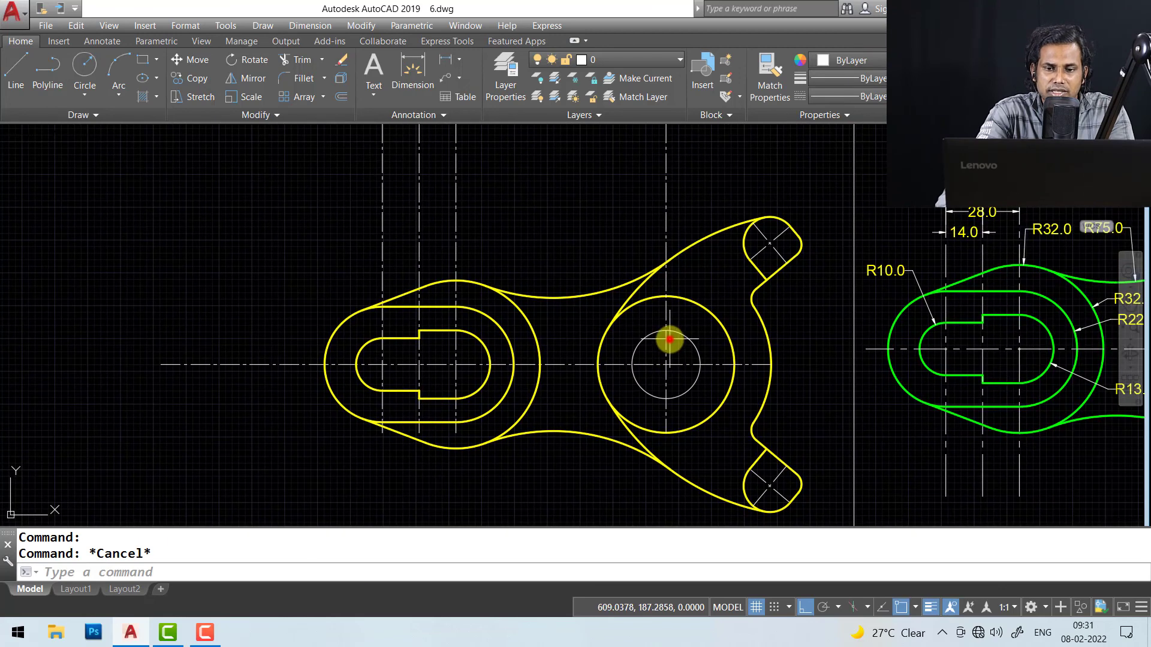
left_click(670, 340)
left_click(672, 318)
left_click(687, 331)
left_click(679, 344)
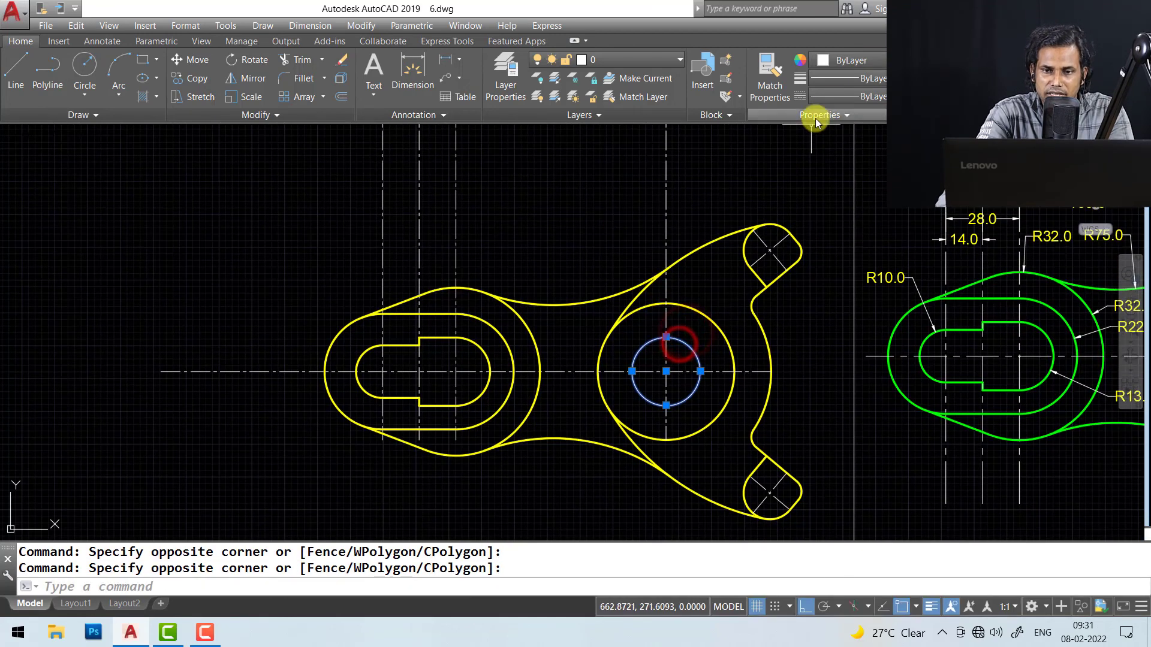
left_click(840, 63)
left_click(834, 213)
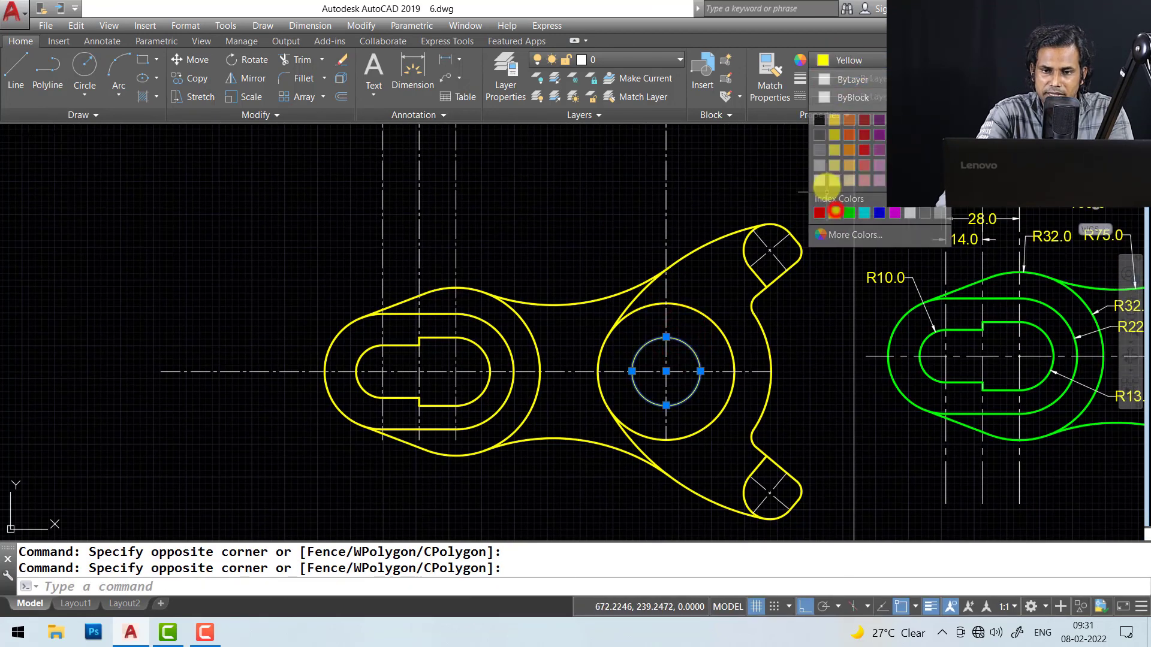
left_click(846, 77)
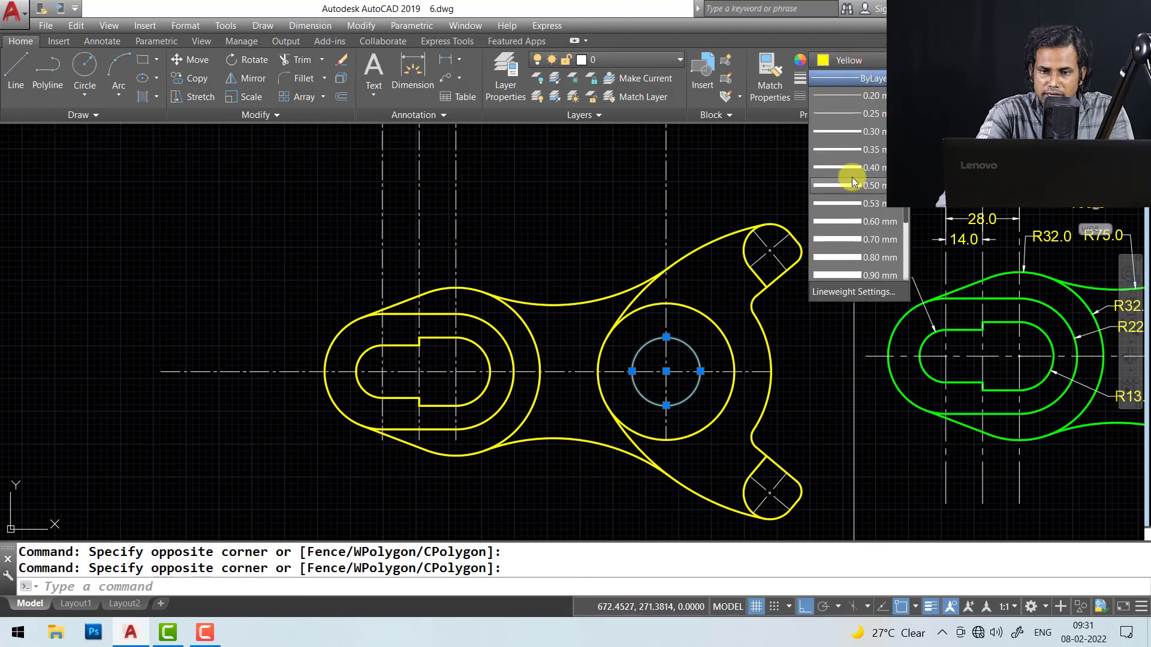
left_click(855, 149)
key("Escape")
mouse_move(737, 379)
middle_mouse_down()
mouse_move(656, 373)
mouse_move(660, 342)
middle_mouse_up()
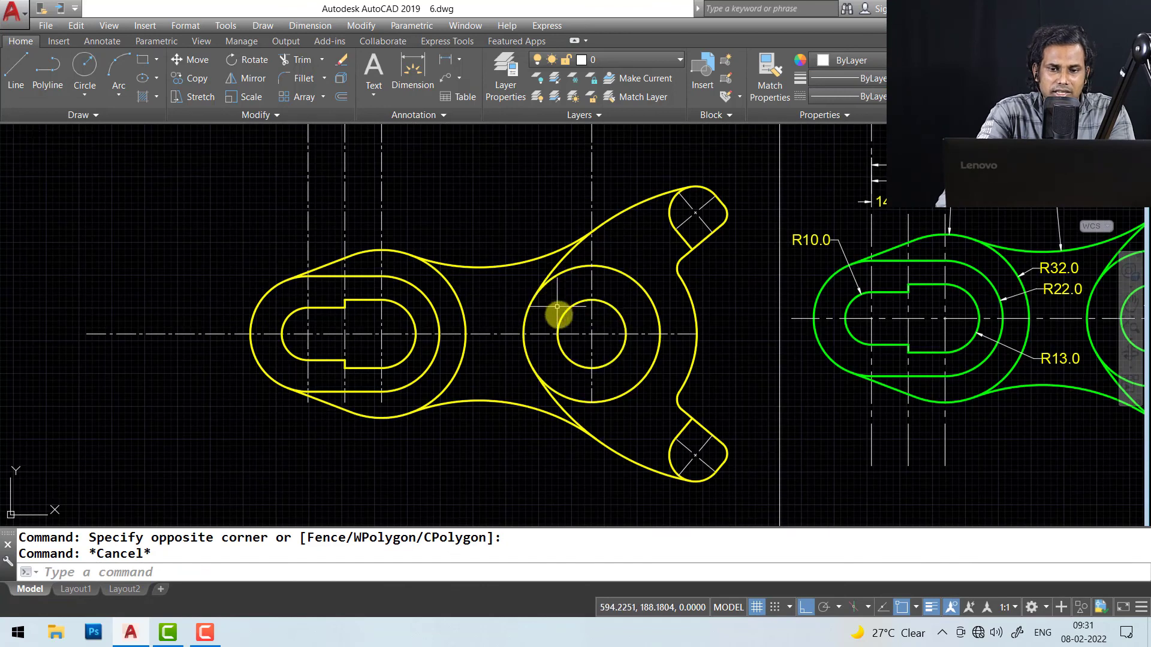
mouse_move(570, 321)
middle_mouse_down()
mouse_move(591, 355)
mouse_move(599, 287)
mouse_move(585, 282)
mouse_move(611, 270)
mouse_move(462, 313)
mouse_move(476, 321)
mouse_move(277, 334)
mouse_move(452, 304)
mouse_move(480, 317)
middle_mouse_up()
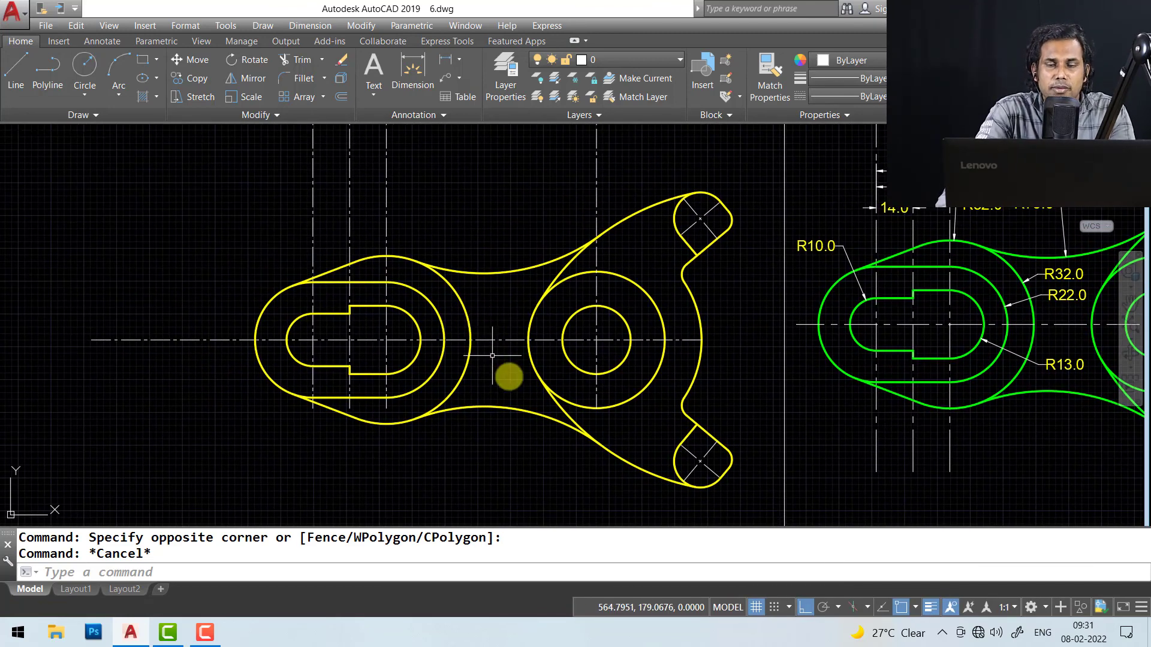
middle_click_drag(521, 337, 520, 357)
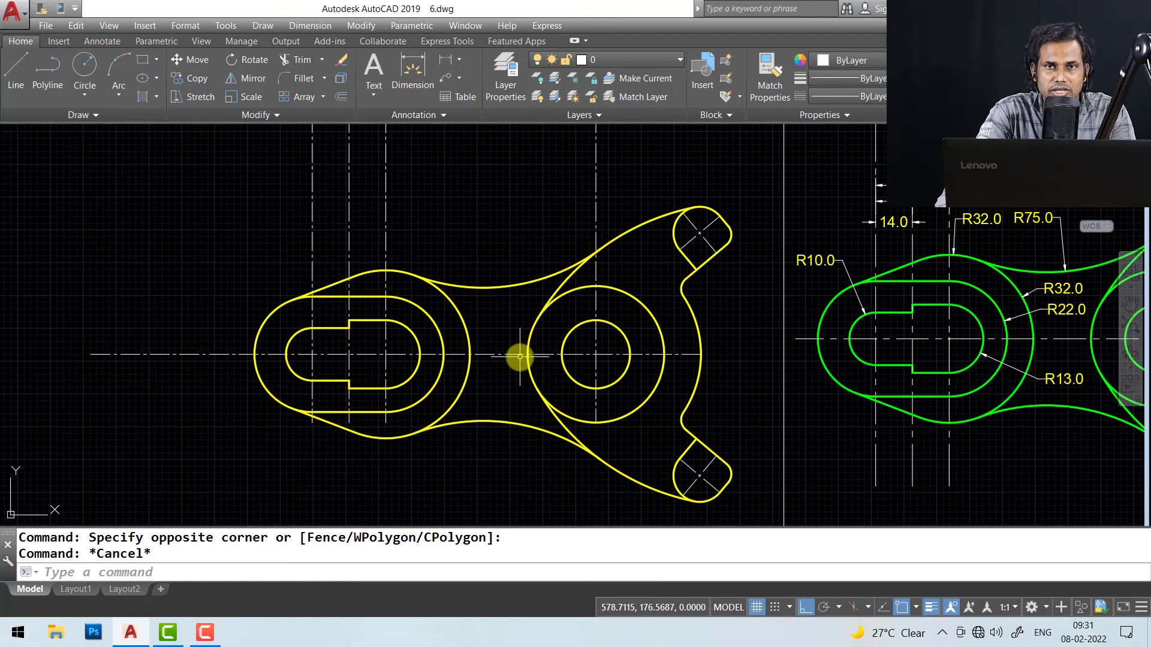